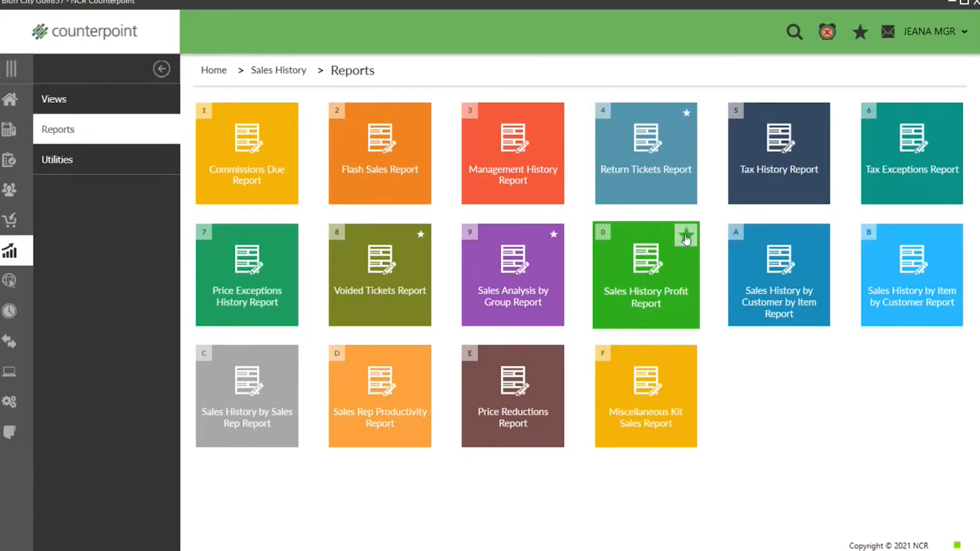
Step: Add the Sales History Profit Report to the favorites and return to the home page
click(686, 236)
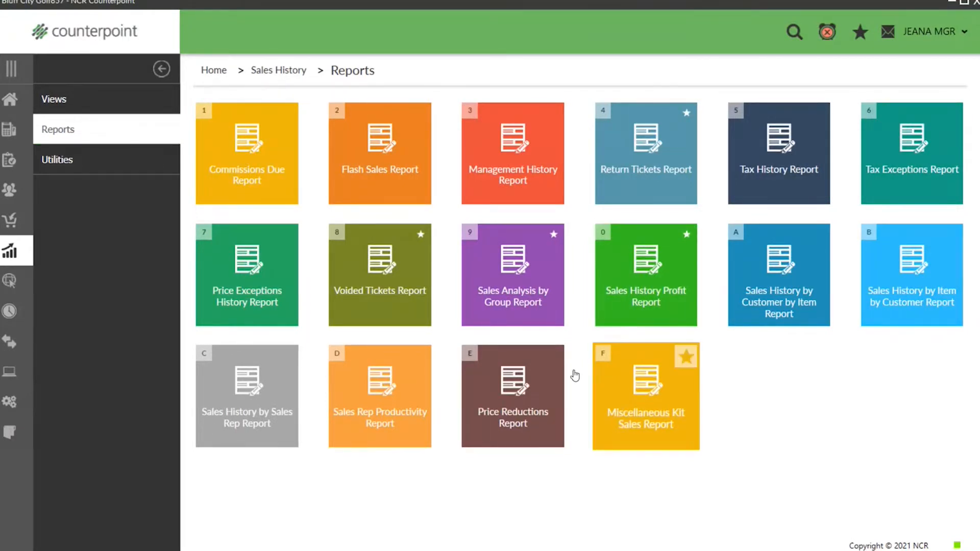
click(10, 101)
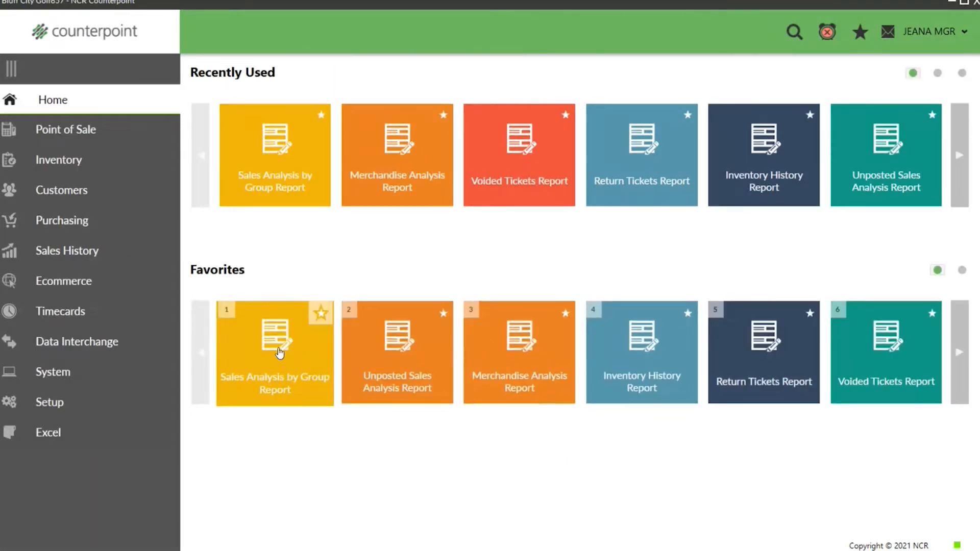
Step: Open the Sales Analysis by Group report from the Sales History reports, dismissing the logon error and retrying
click(63, 253)
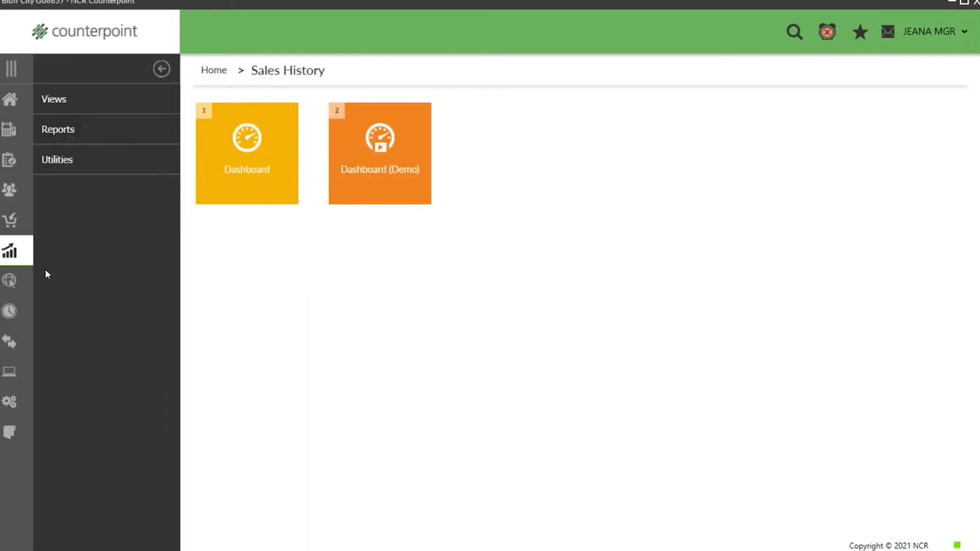
click(99, 137)
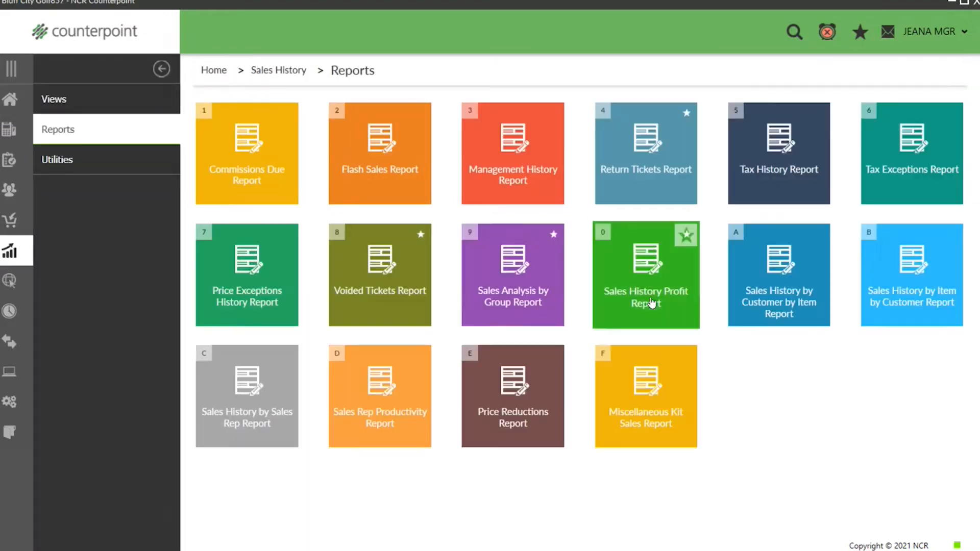
click(516, 286)
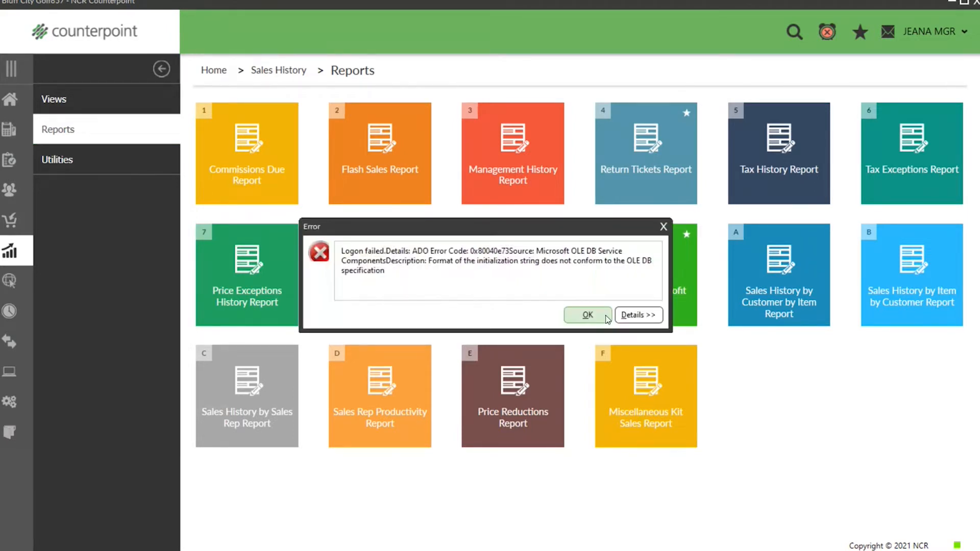
click(588, 314)
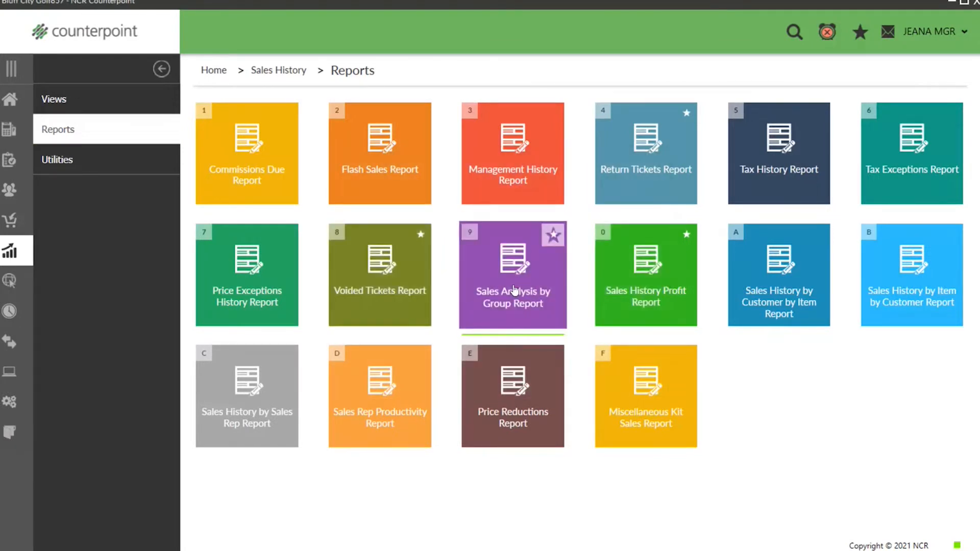
click(514, 289)
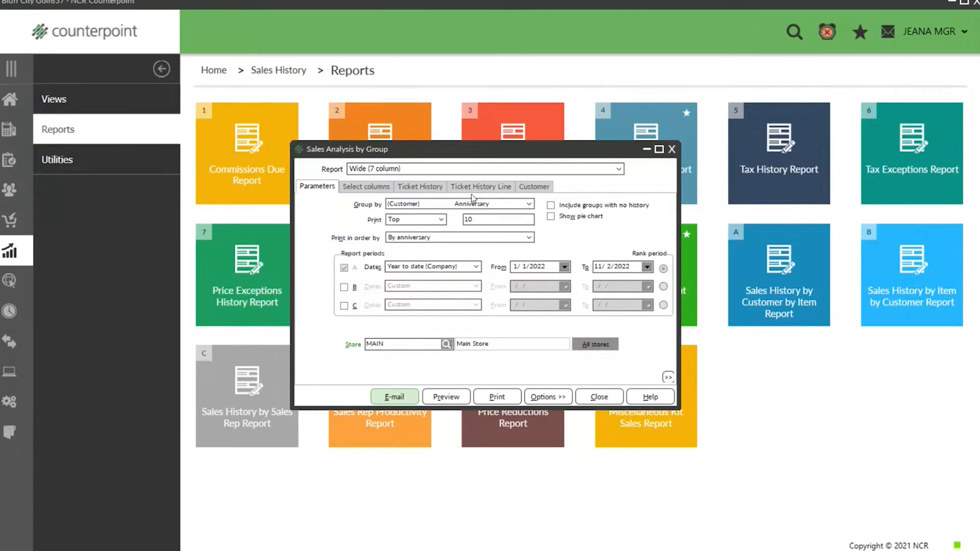
Step: Set the report layout to Wide (7 column) and group it by Ticket History Line, Cell (Item number-Cell)
click(464, 170)
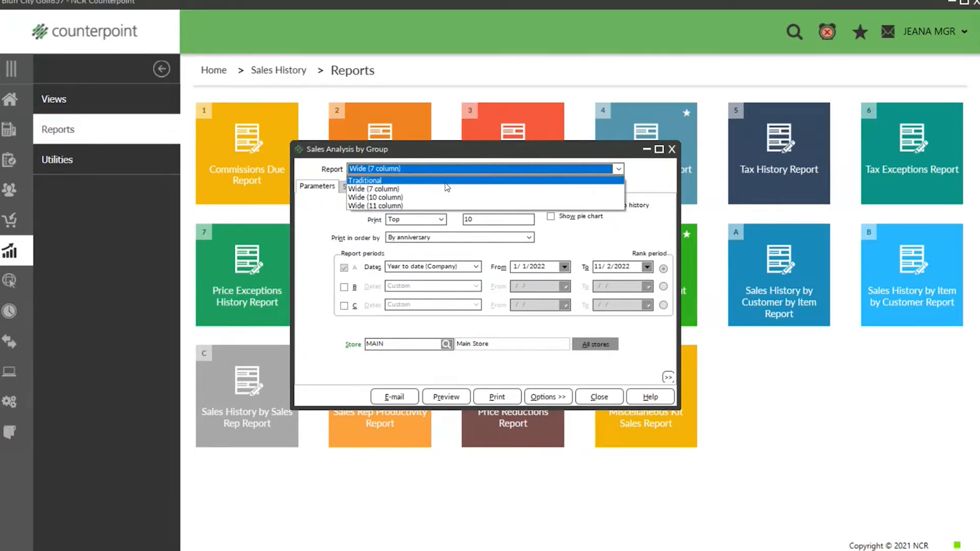
click(403, 190)
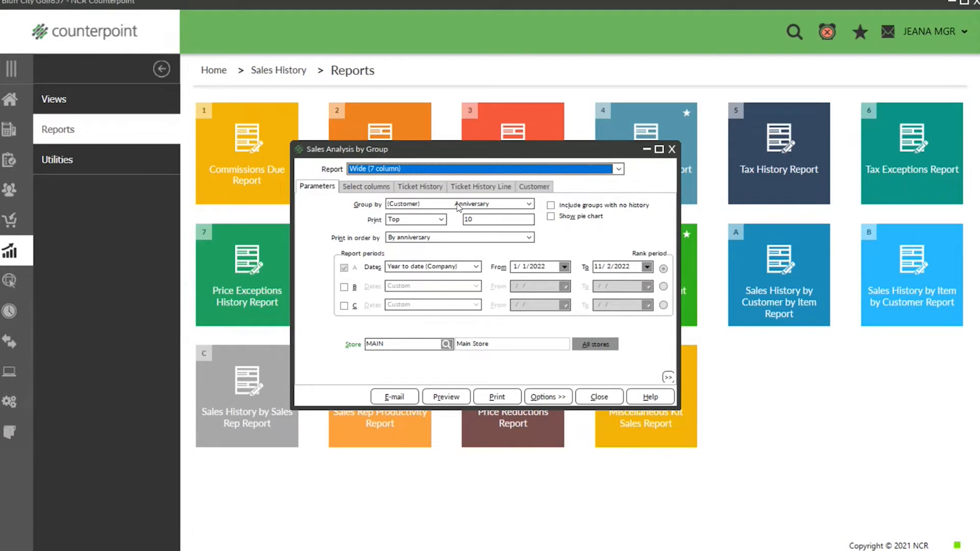
click(529, 204)
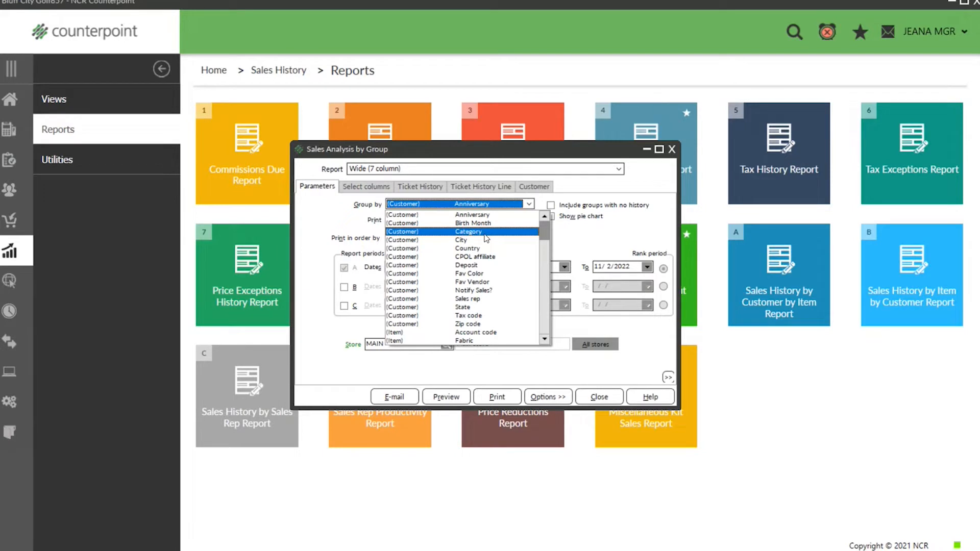
scroll(486, 239, down, 2)
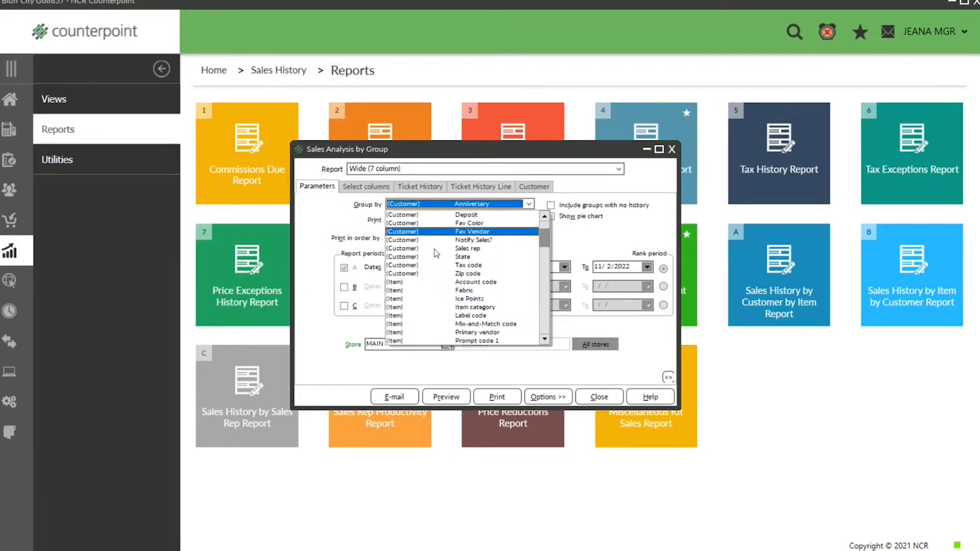
scroll(450, 291, down, 1)
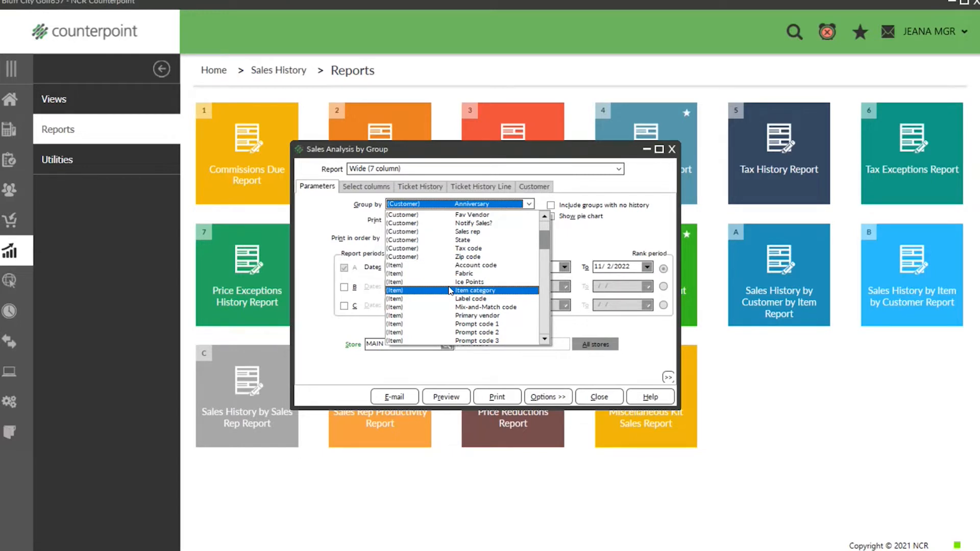
scroll(449, 289, down, 4)
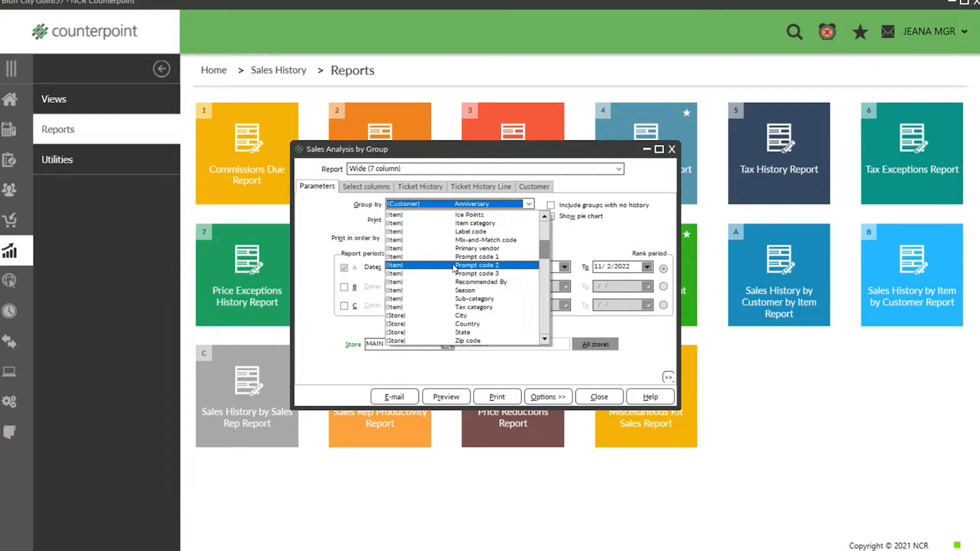
scroll(447, 272, down, 1)
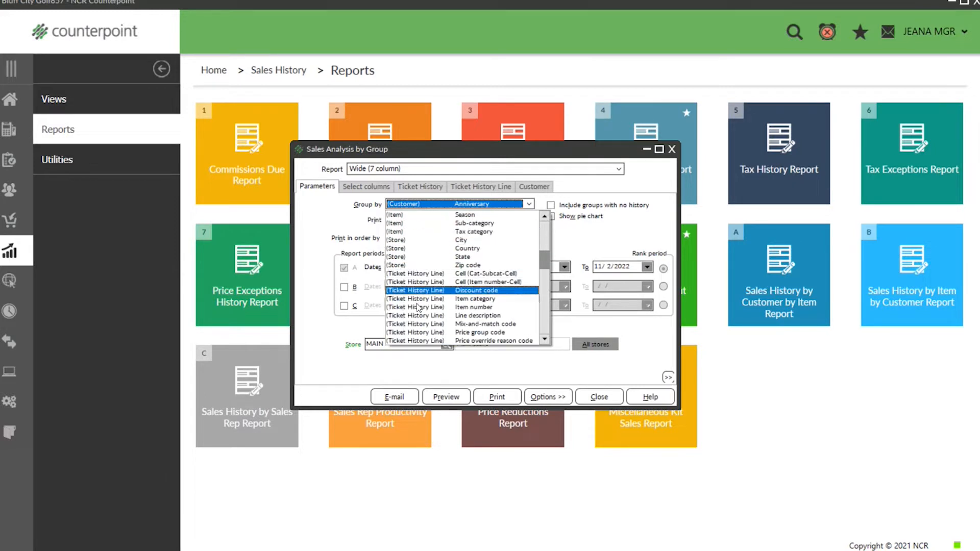
scroll(426, 306, down, 2)
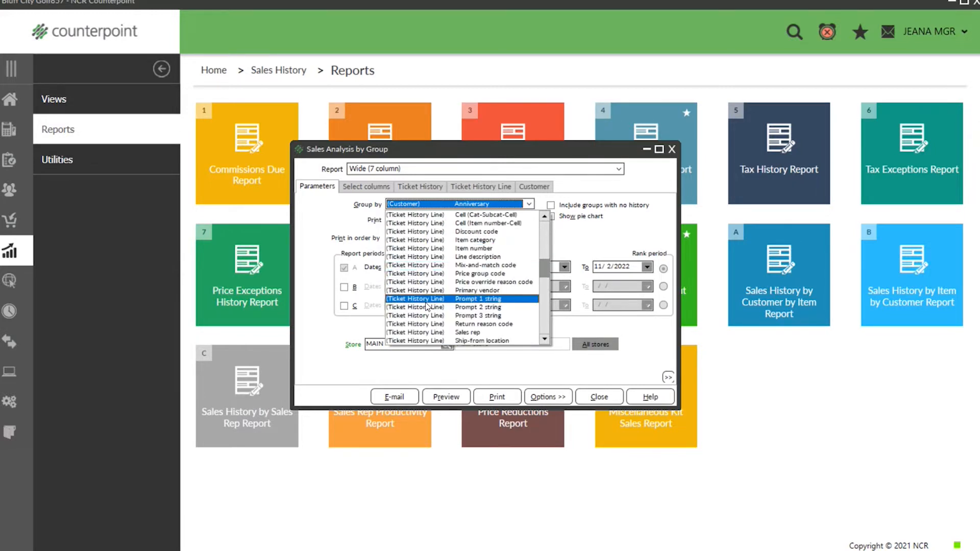
scroll(427, 305, down, 4)
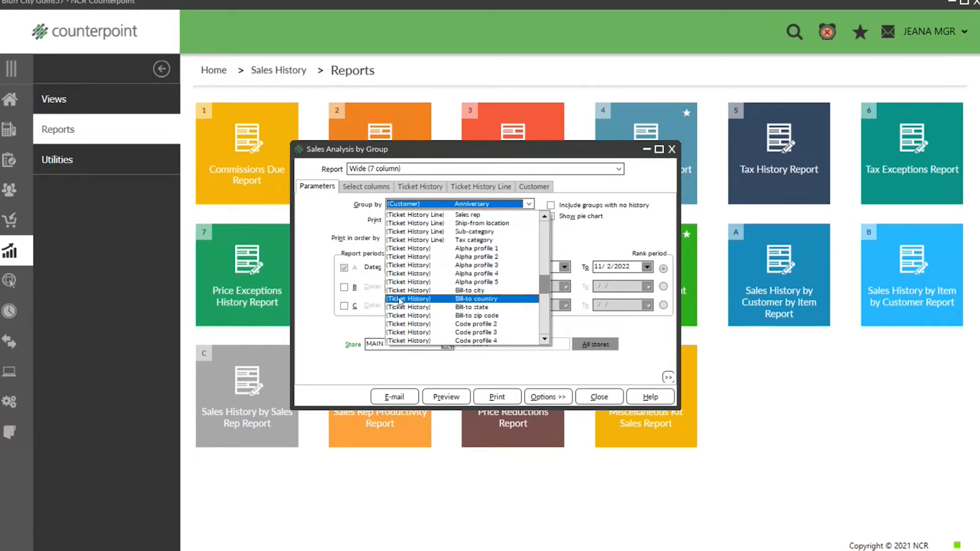
scroll(404, 296, up, 4)
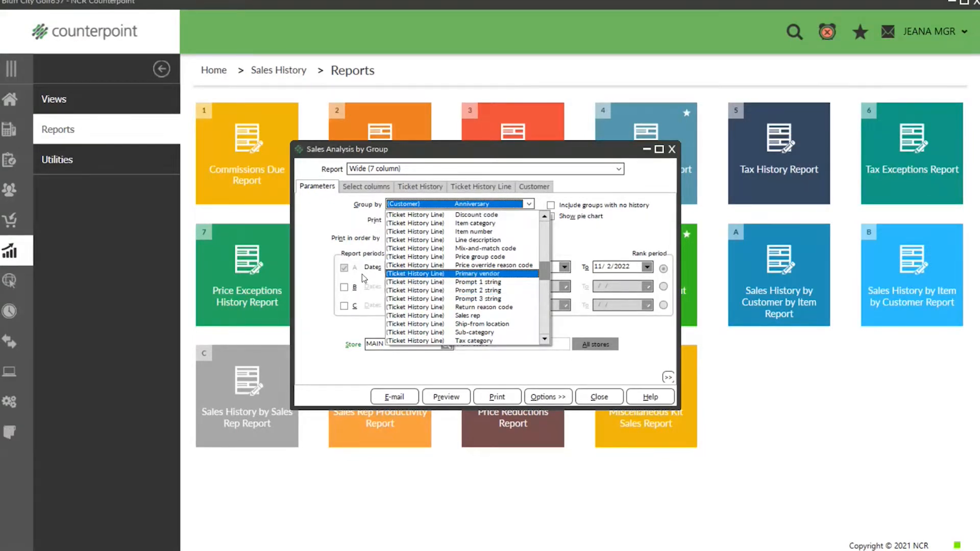
scroll(510, 265, up, 2)
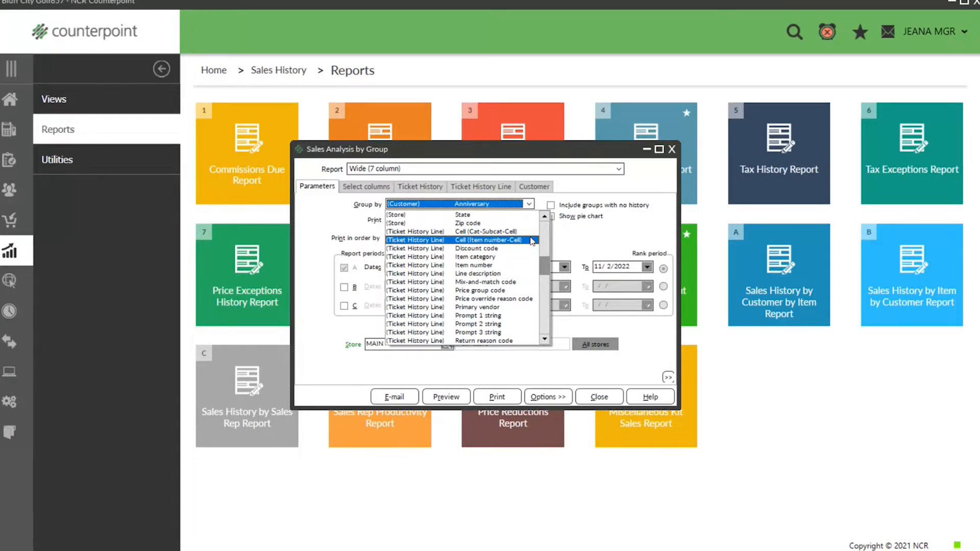
click(500, 240)
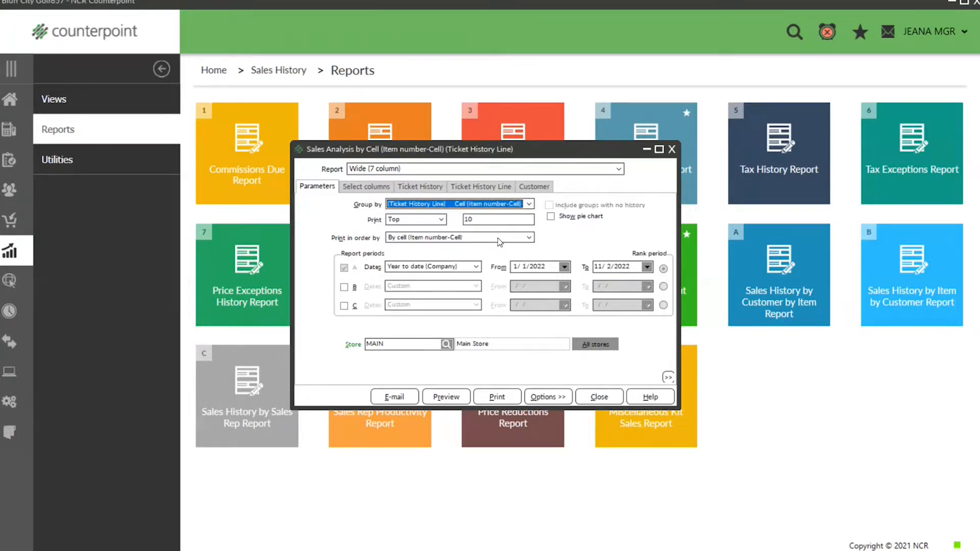
Step: Limit the report to printing the bottom 11 groups
click(441, 220)
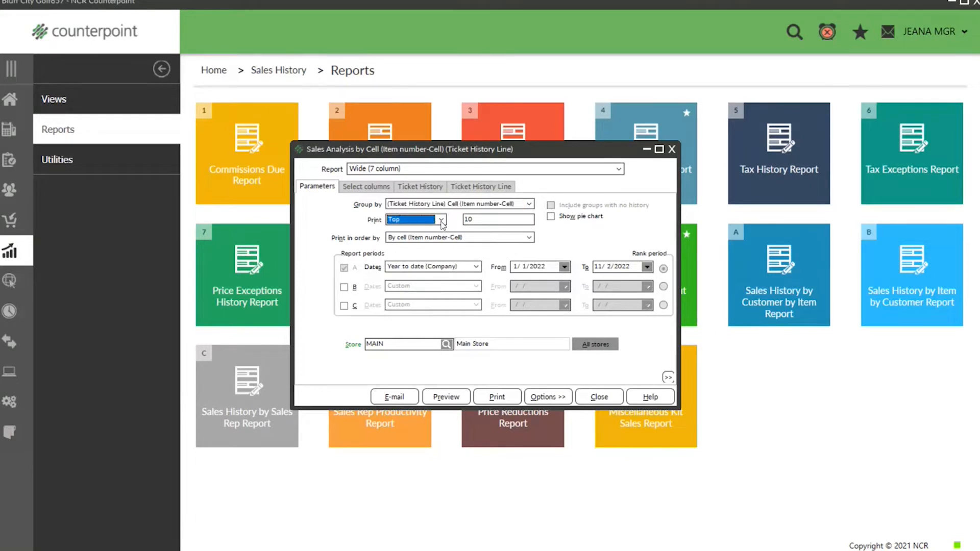
click(441, 220)
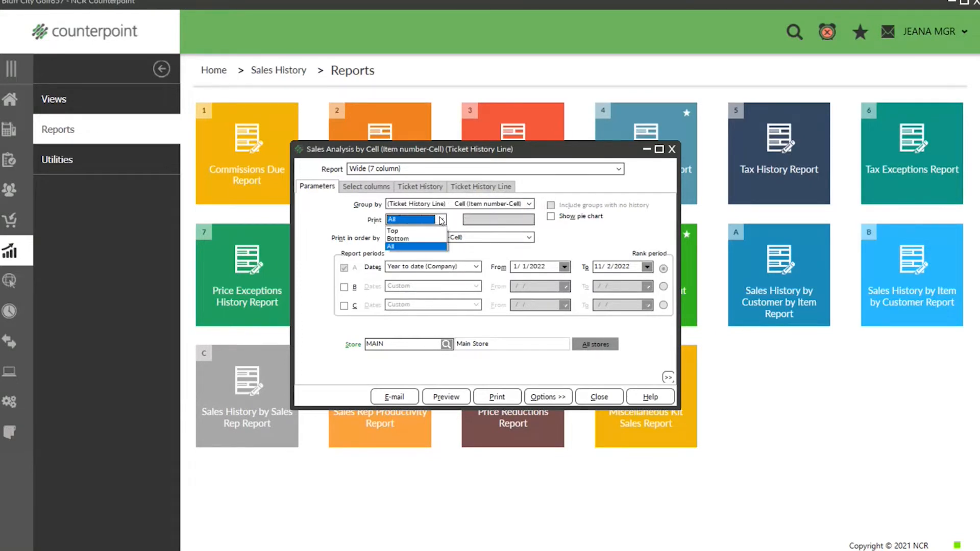
click(420, 238)
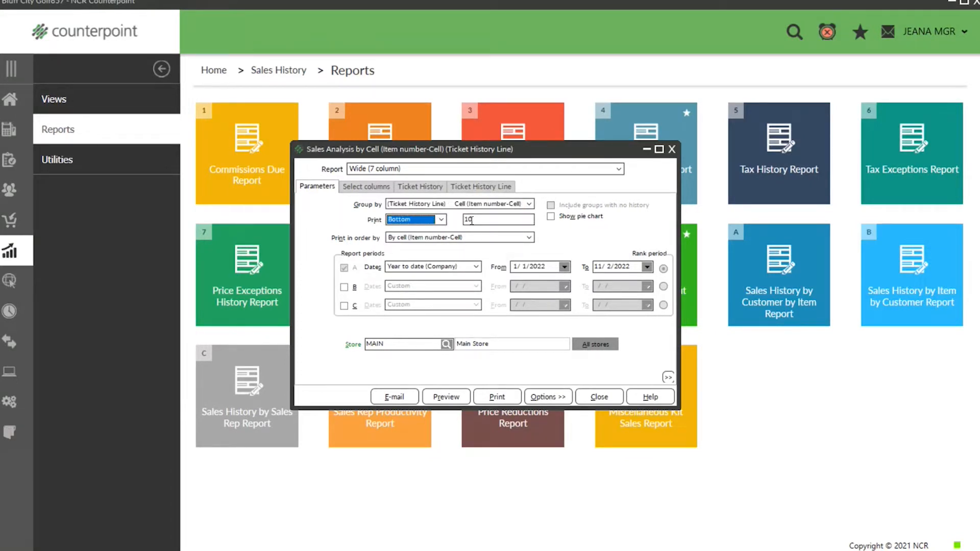
click(471, 221)
key(BackSpace)
text(1)
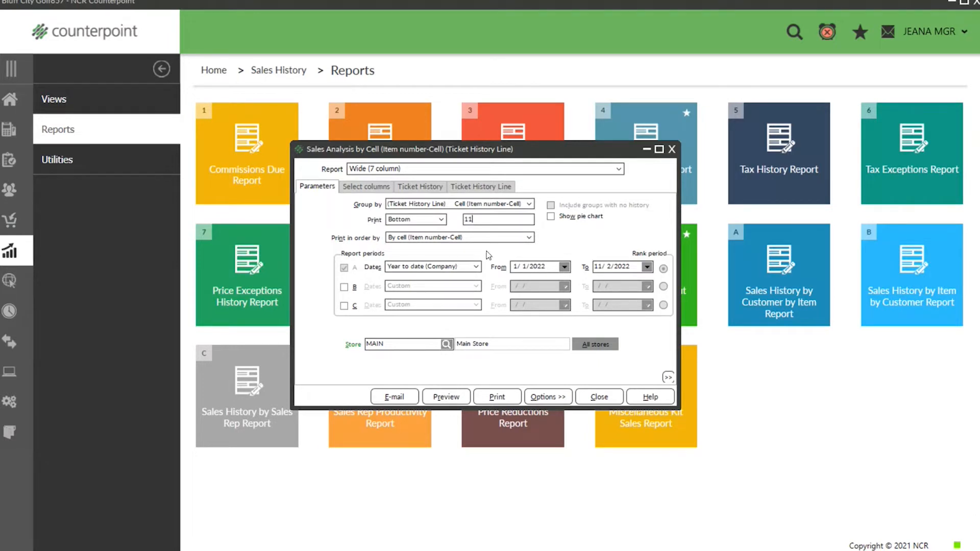
Step: Set the report to print all groups, trying Qty sold as the print order before choosing Sales
click(442, 220)
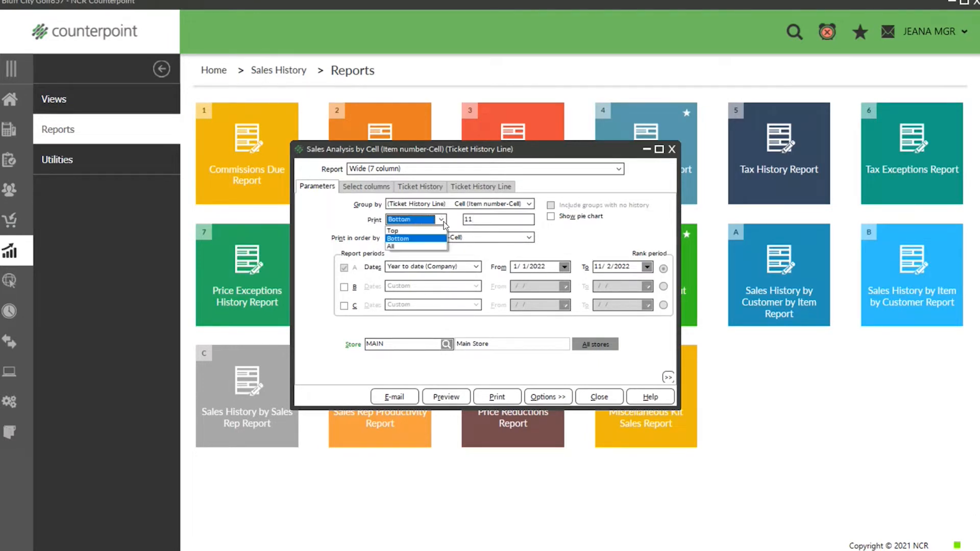
click(410, 247)
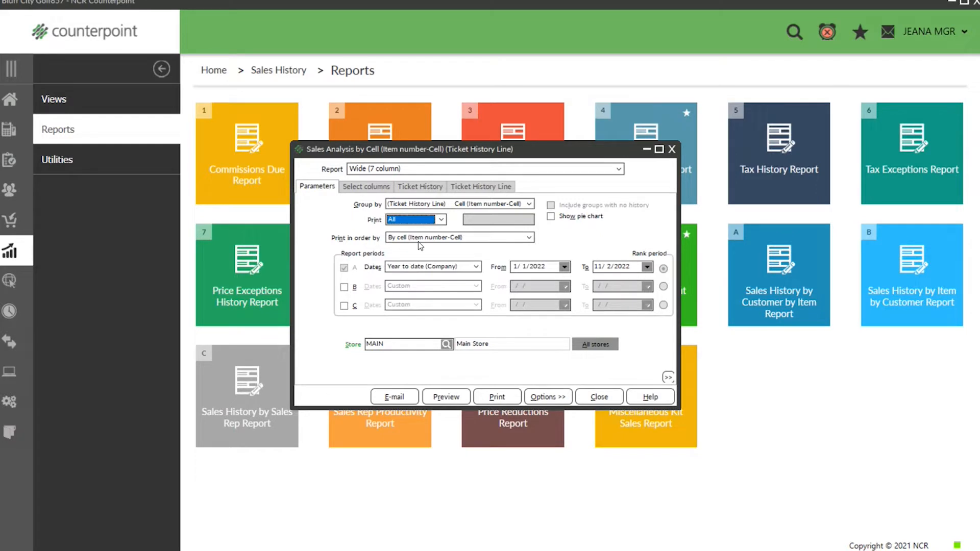
click(529, 238)
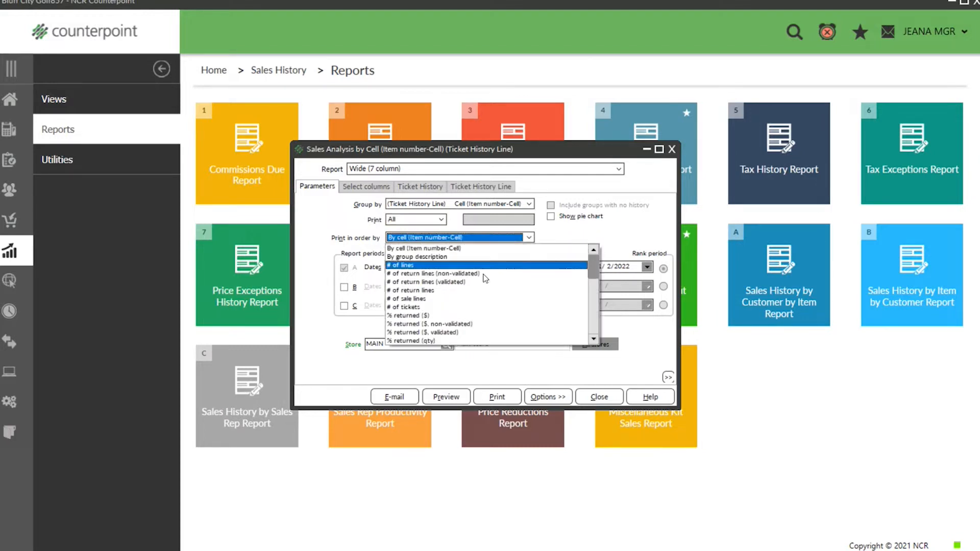
scroll(485, 289, down, 7)
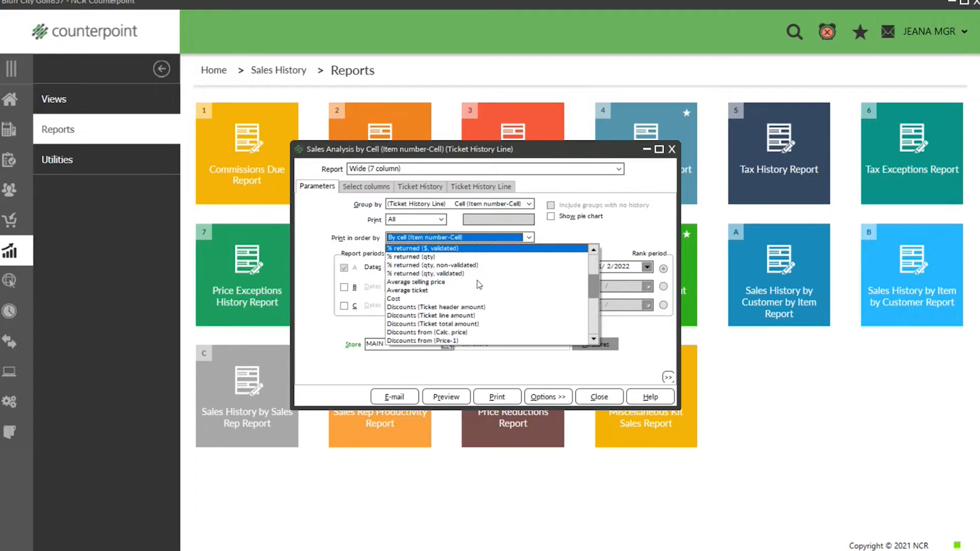
scroll(482, 266, down, 4)
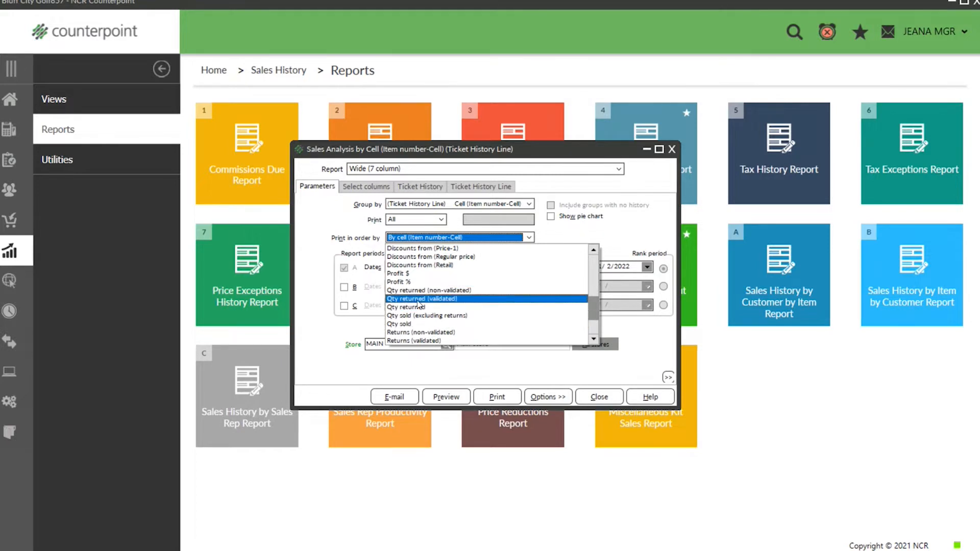
click(400, 325)
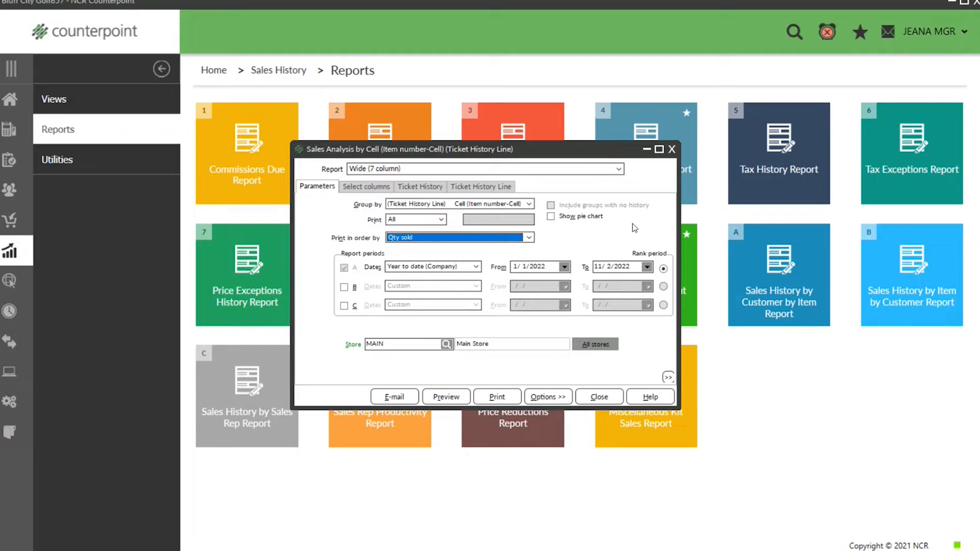
click(529, 237)
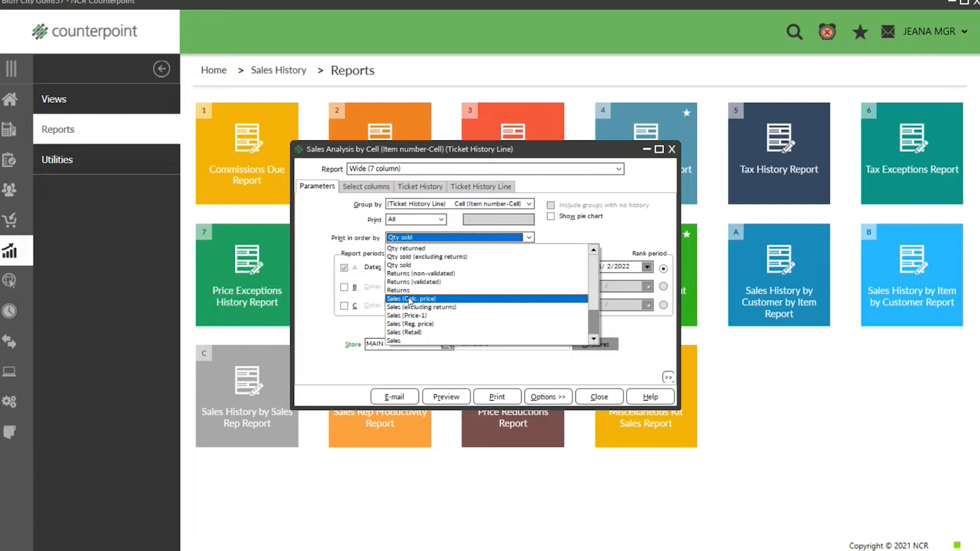
click(393, 341)
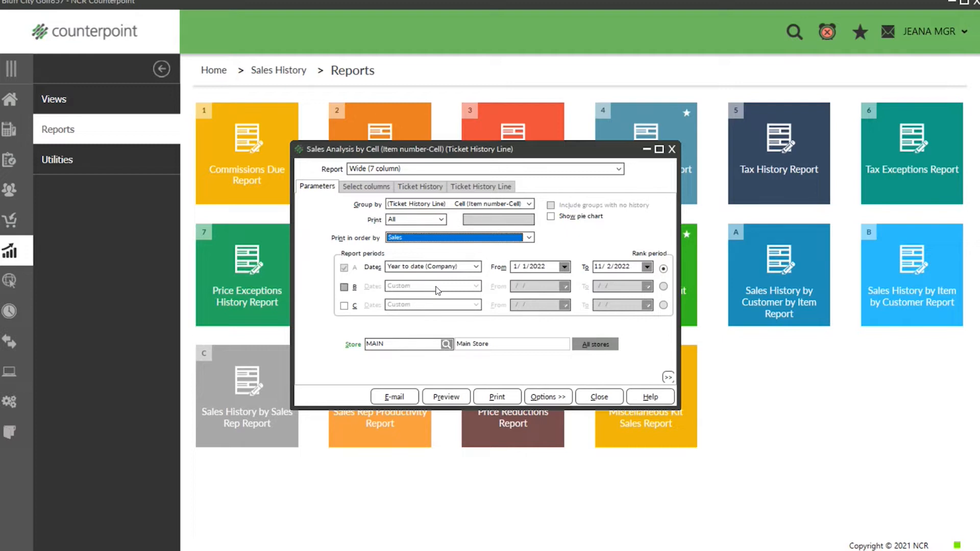
Step: Enable comparison report periods B and C, and switch both off again
click(344, 288)
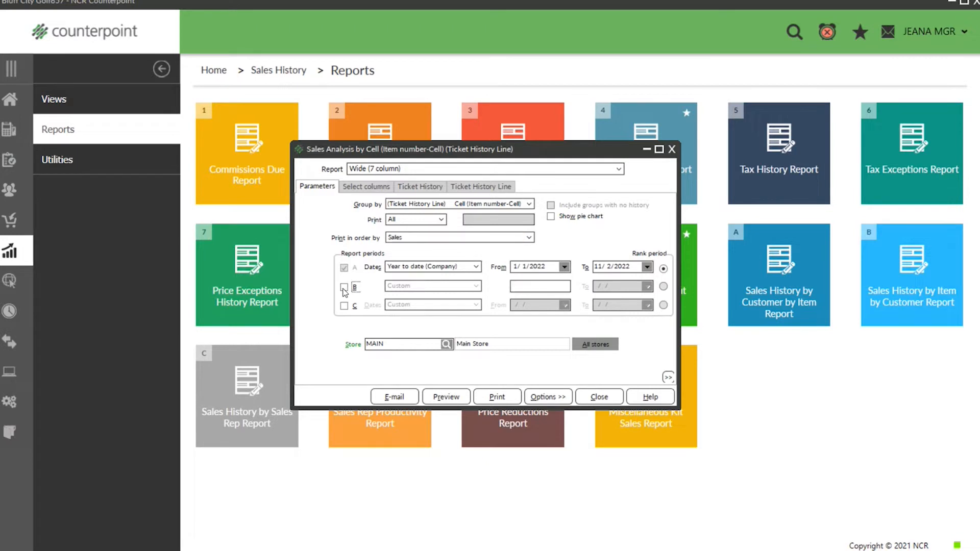
click(344, 307)
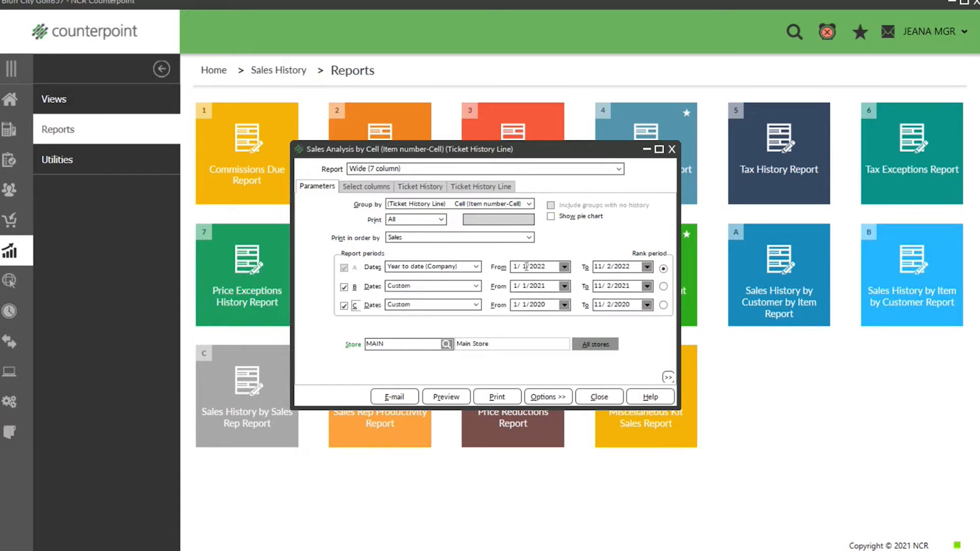
click(344, 287)
click(344, 305)
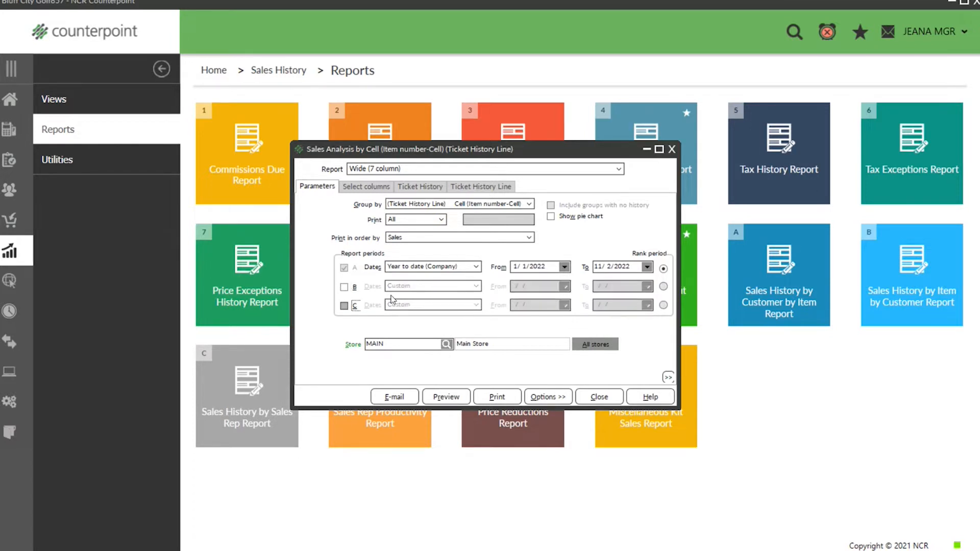
Step: Set the dates of report period A to Yesterday
click(475, 267)
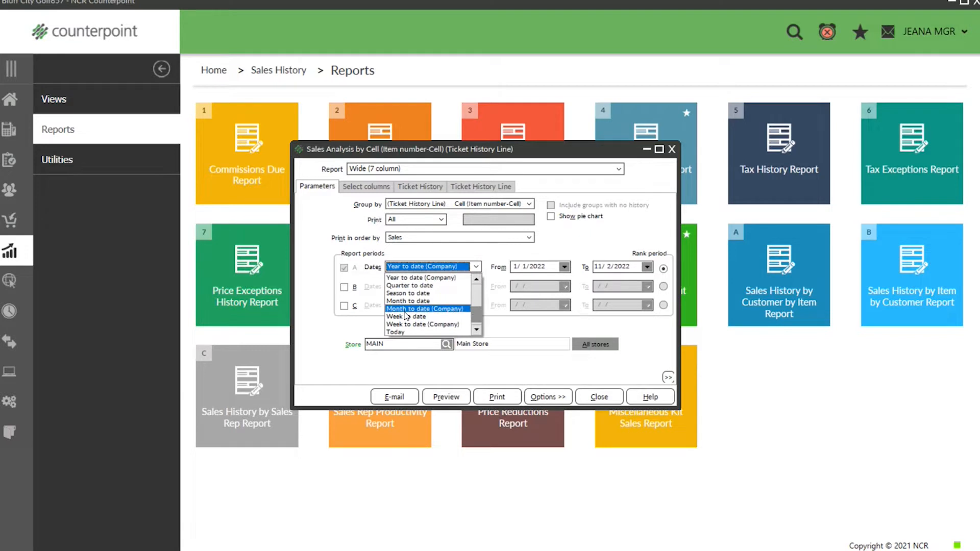
scroll(407, 312, up, 2)
scroll(407, 306, up, 2)
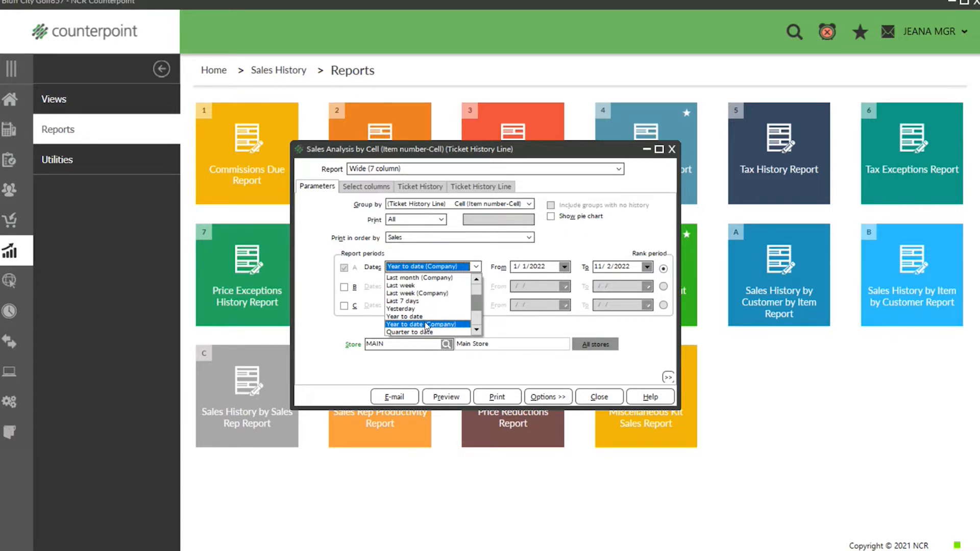
click(416, 309)
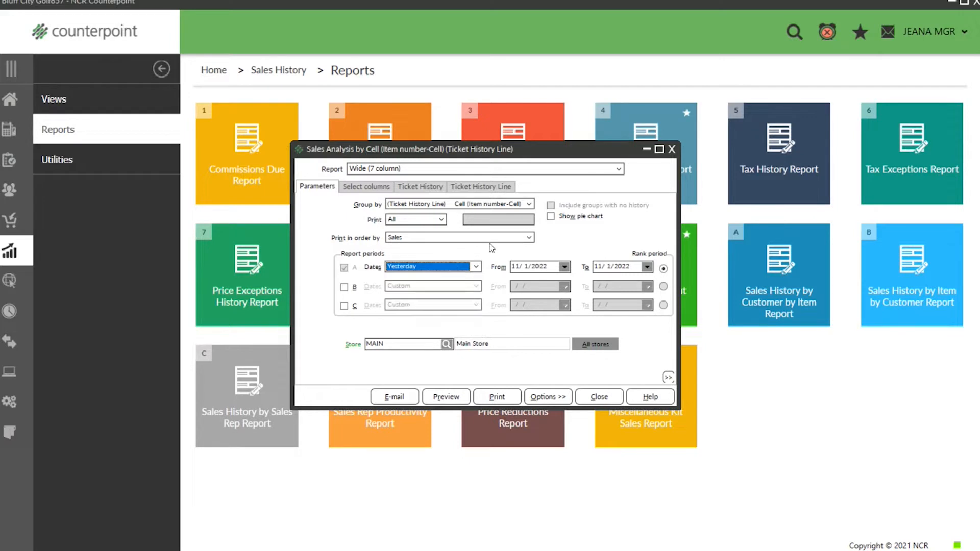
Step: Set report period A to Year to date (Company) and change its start date to the beginning of the month, 11/1/2022
click(475, 266)
click(464, 308)
key(Tab)
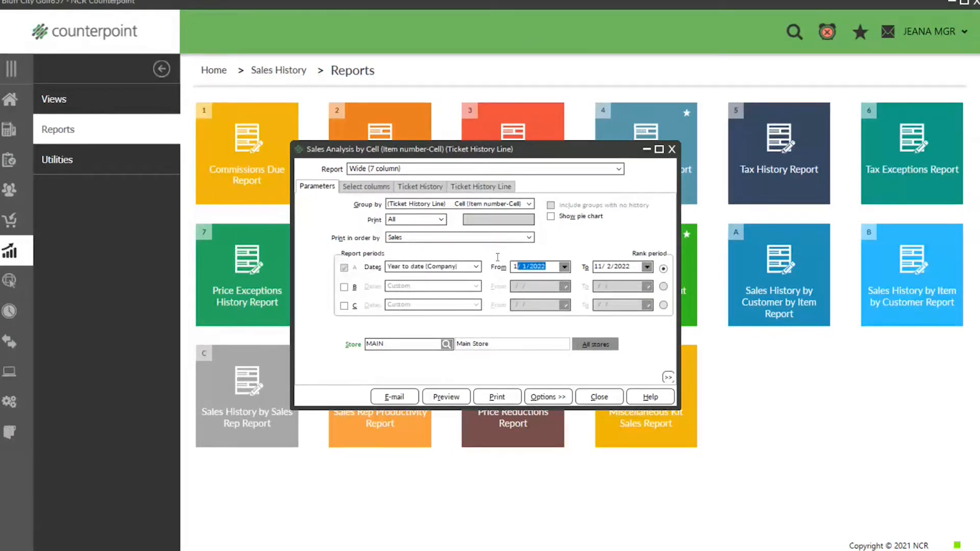
key(m)
Step: Set the dates of report period A to Year to date
click(469, 267)
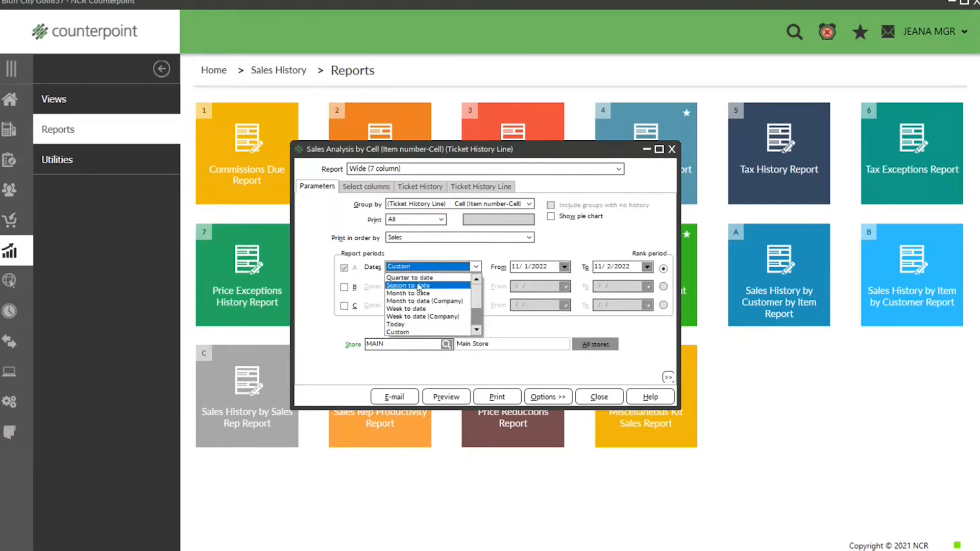
scroll(418, 287, up, 3)
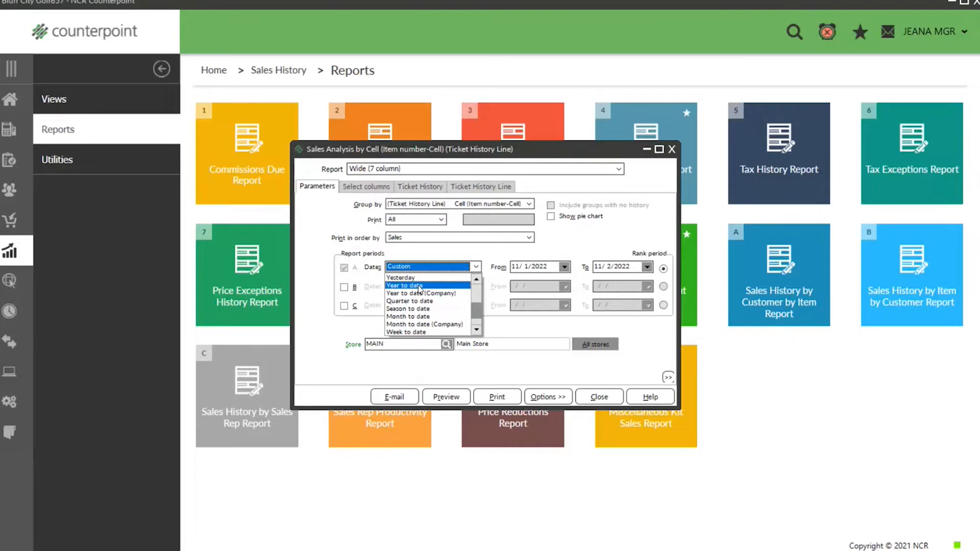
click(418, 286)
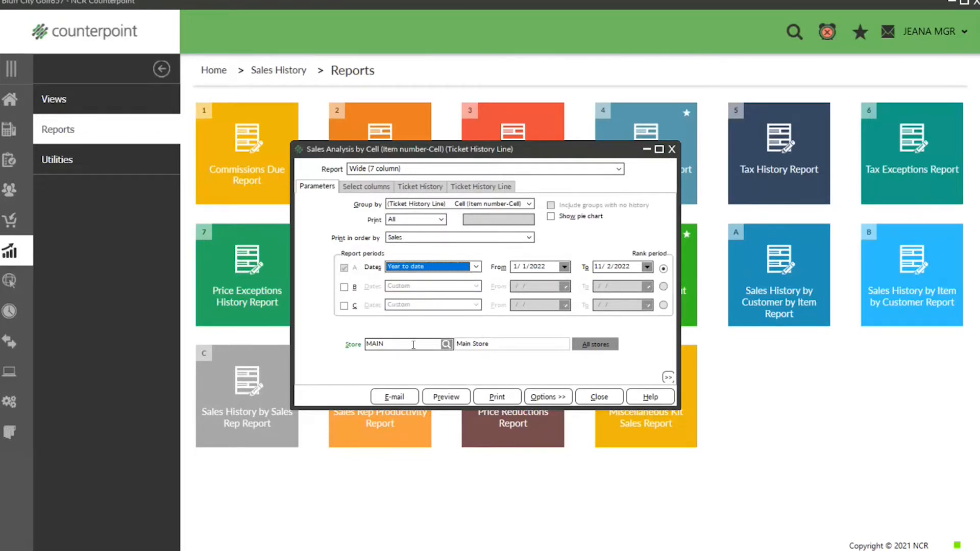
Step: Include all stores in the report and restrict it to store MAIN again
double_click(370, 343)
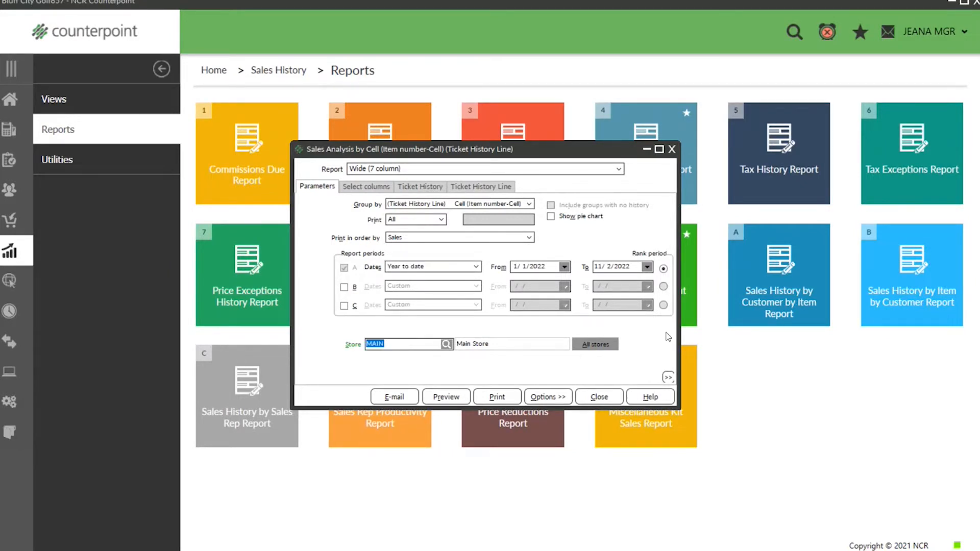
click(604, 346)
text(MAIN)
Step: Review the Sales, Profit $ and Profit % columns and add Cost to the report's visible columns
click(370, 186)
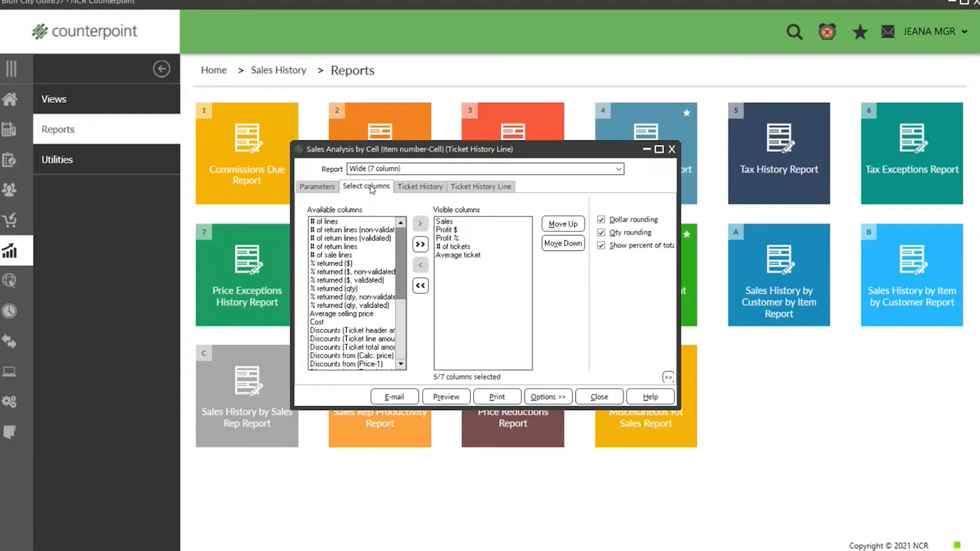
click(468, 221)
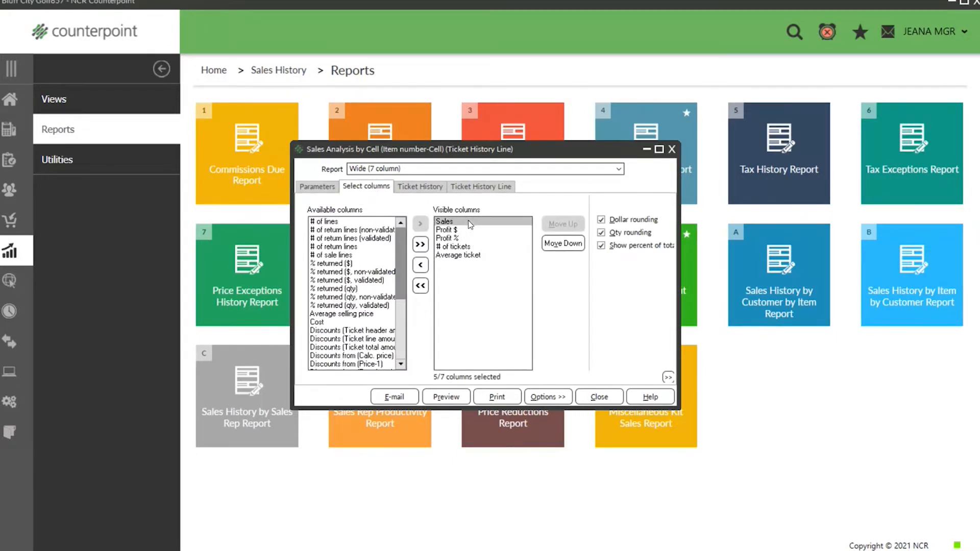
click(464, 228)
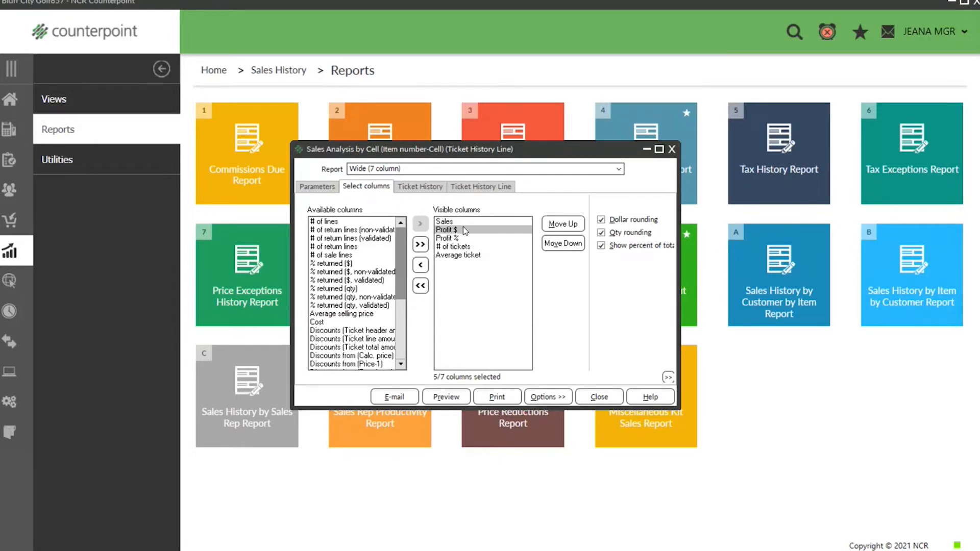
click(454, 238)
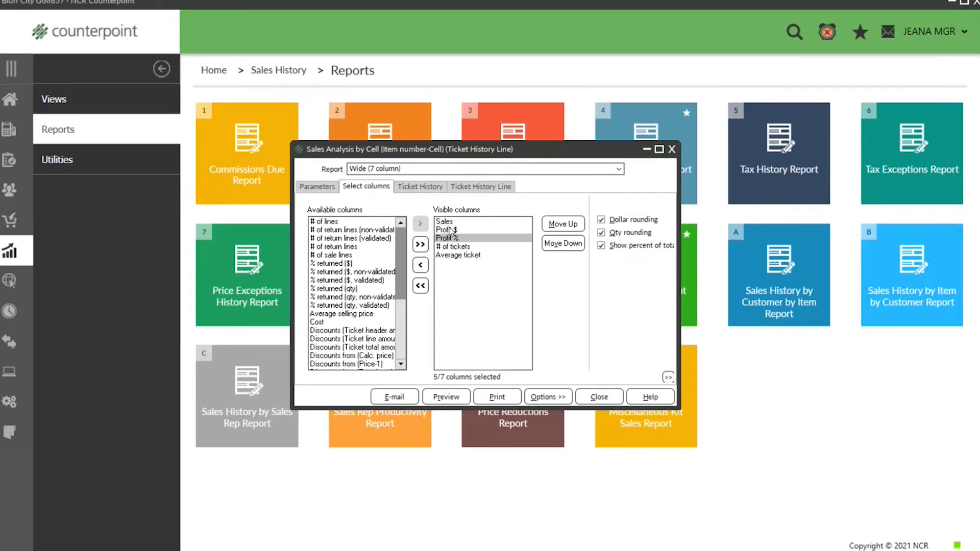
click(448, 230)
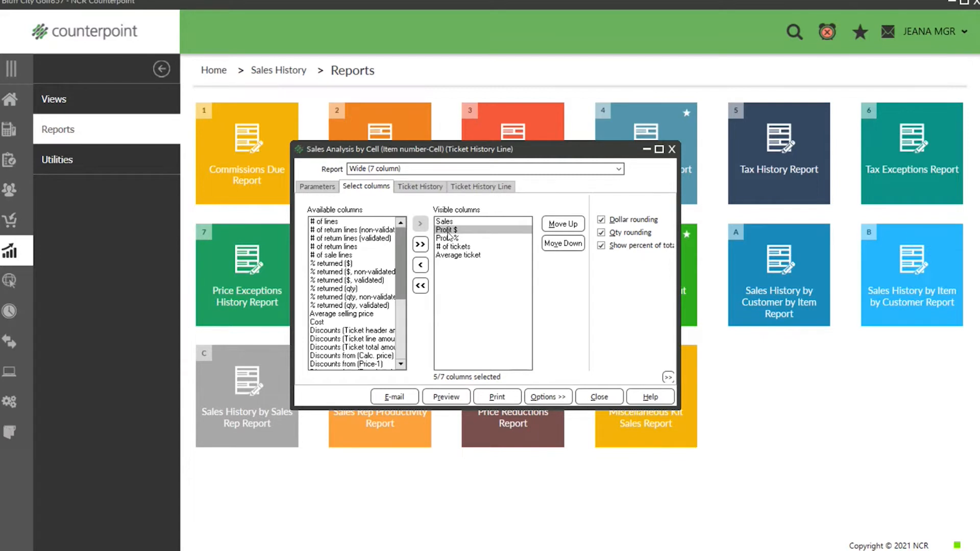
click(450, 238)
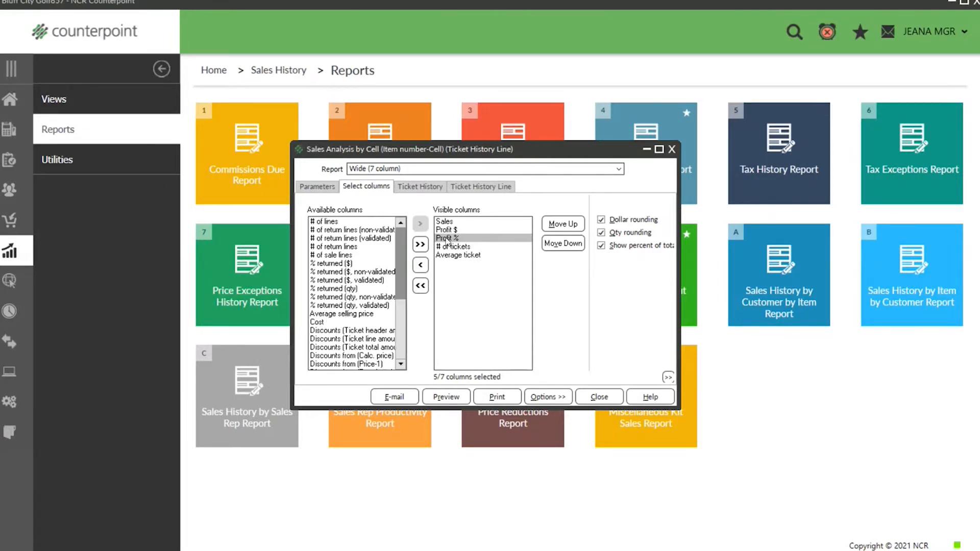
click(316, 323)
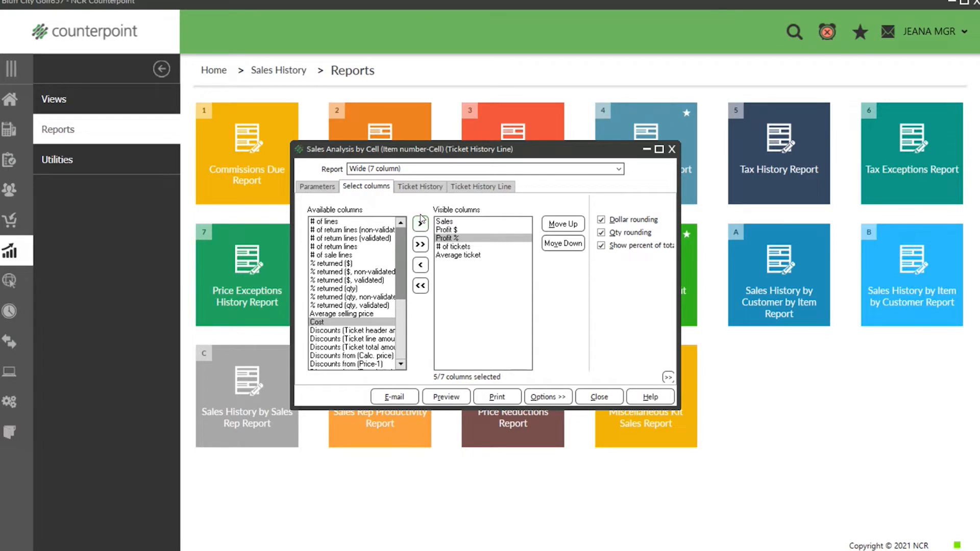
double_click(317, 323)
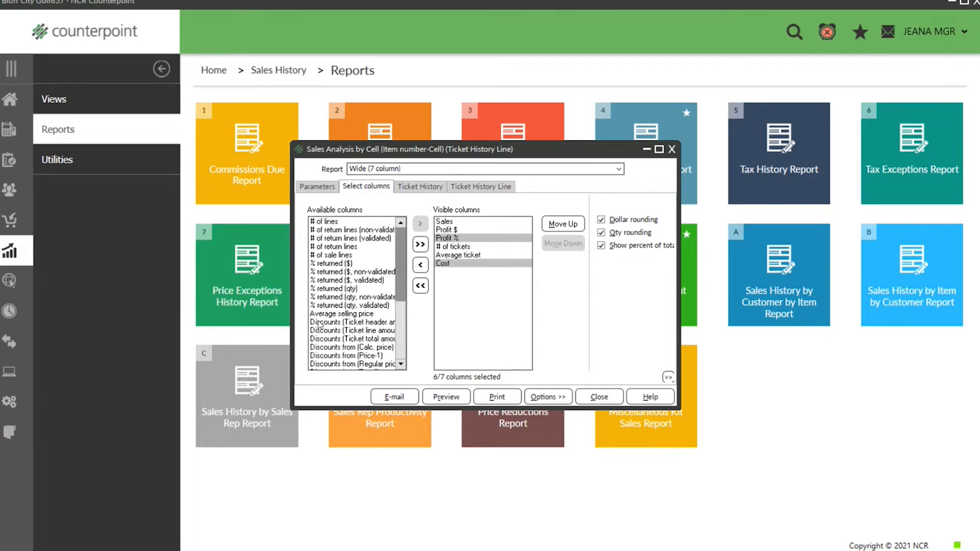
Step: Move the Cost column up so it sits directly after Sales in the visible columns
click(451, 264)
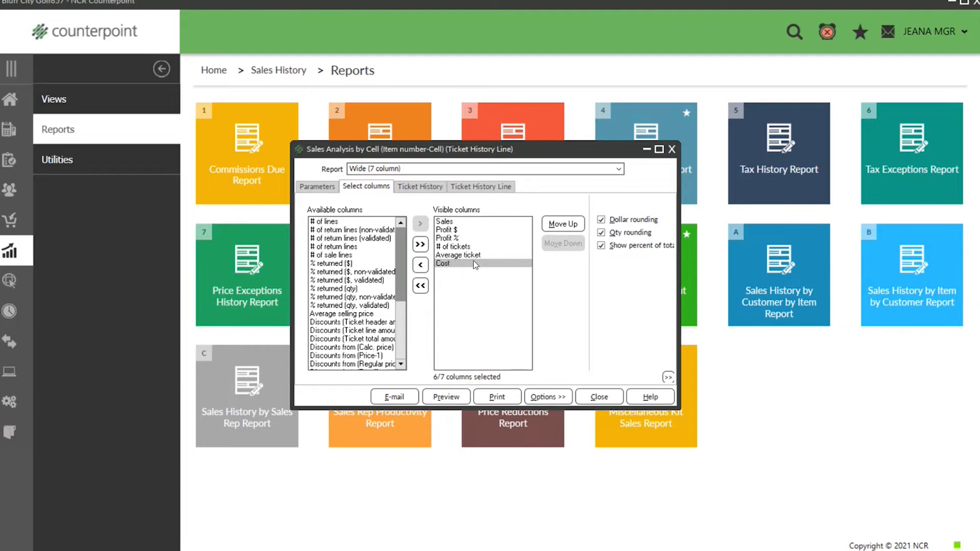
mouse_move(468, 258)
mouse_down()
mouse_move(466, 244)
mouse_move(468, 258)
mouse_up()
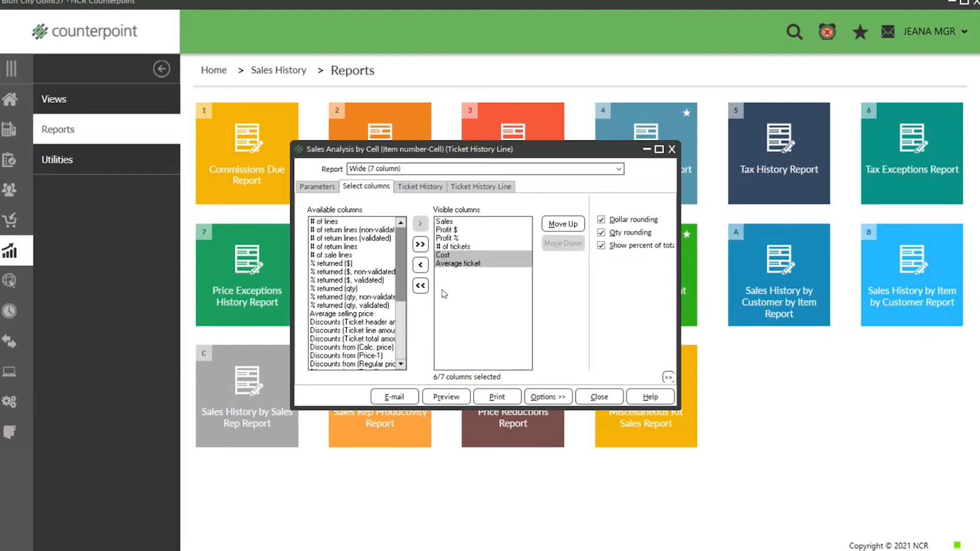
click(469, 255)
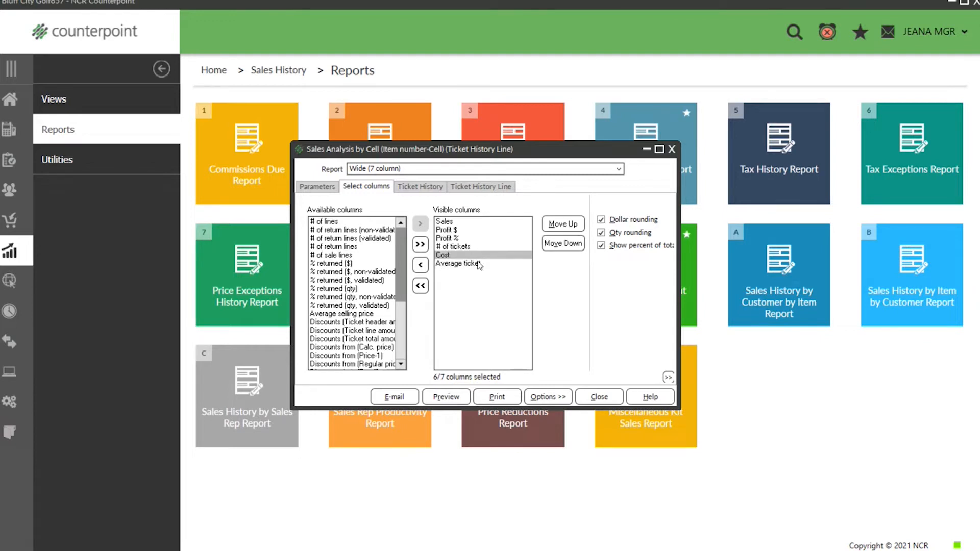
click(563, 223)
click(563, 223)
click(563, 224)
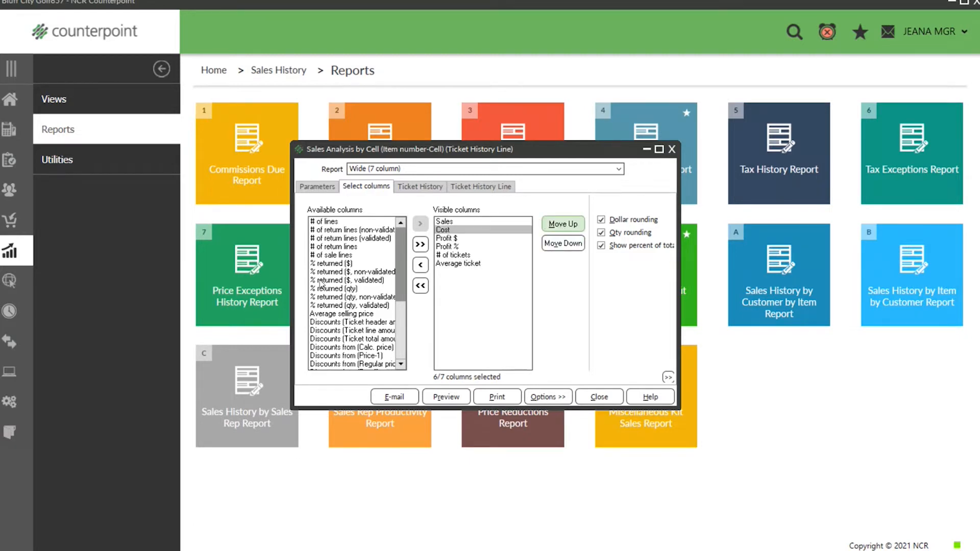
Step: Add the Qty sold column to the visible columns and move it directly after Cost
scroll(319, 288, down, 1)
scroll(318, 287, down, 4)
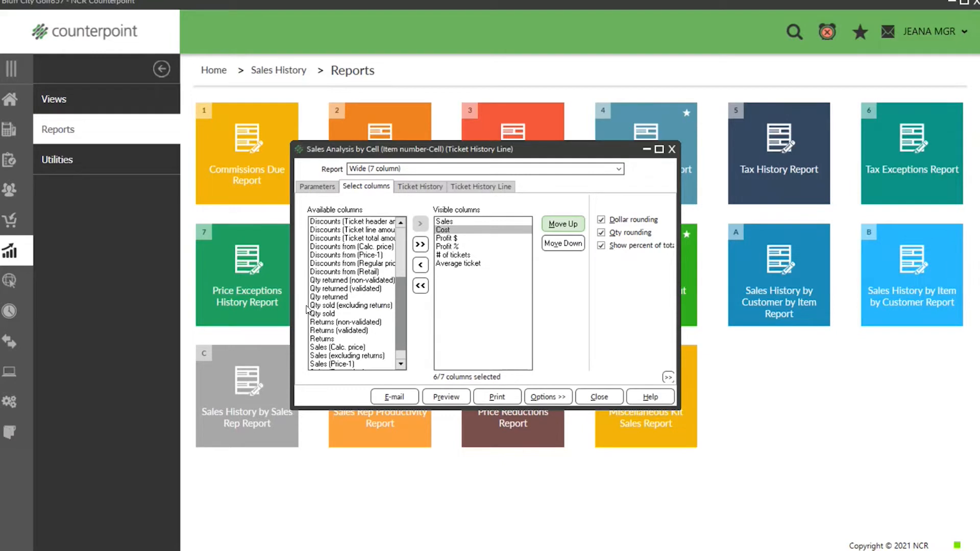
double_click(313, 314)
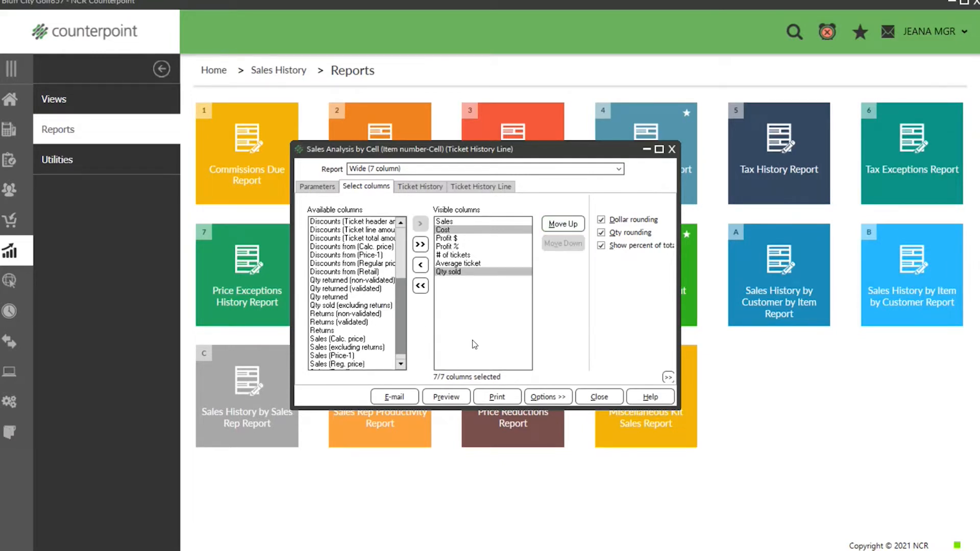
click(563, 224)
click(563, 224)
click(563, 224)
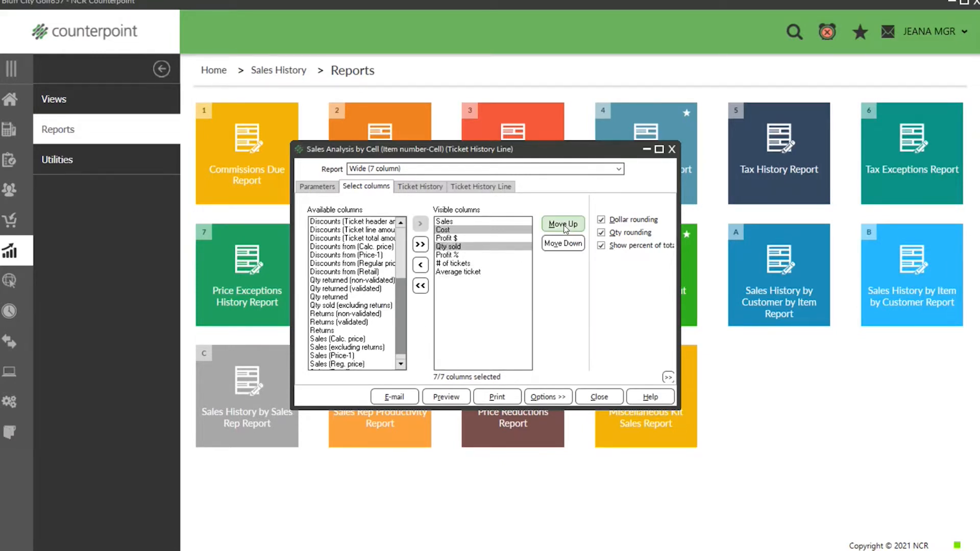
click(564, 226)
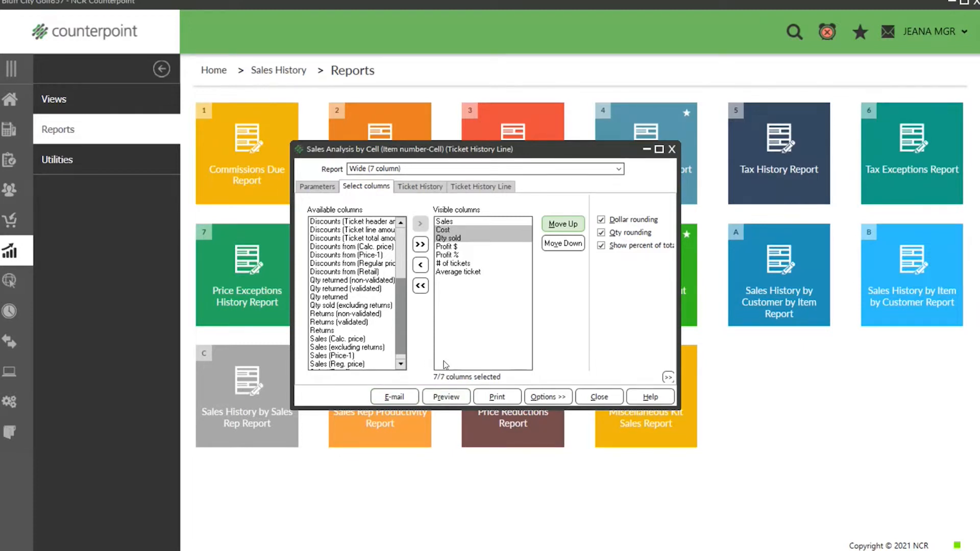
Step: Replace the Profit % column with Sales (Price-1) and make it the first visible column, ahead of Sales
double_click(330, 355)
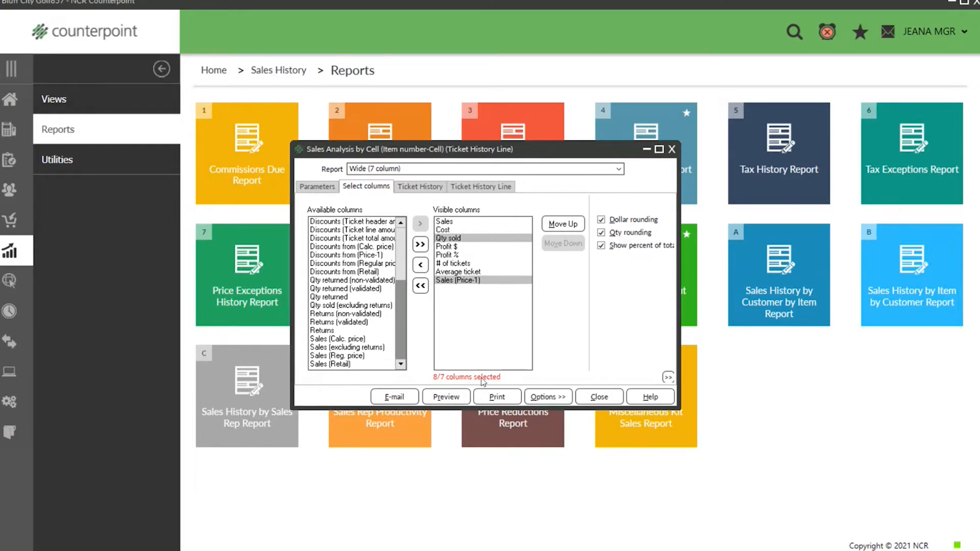
double_click(437, 255)
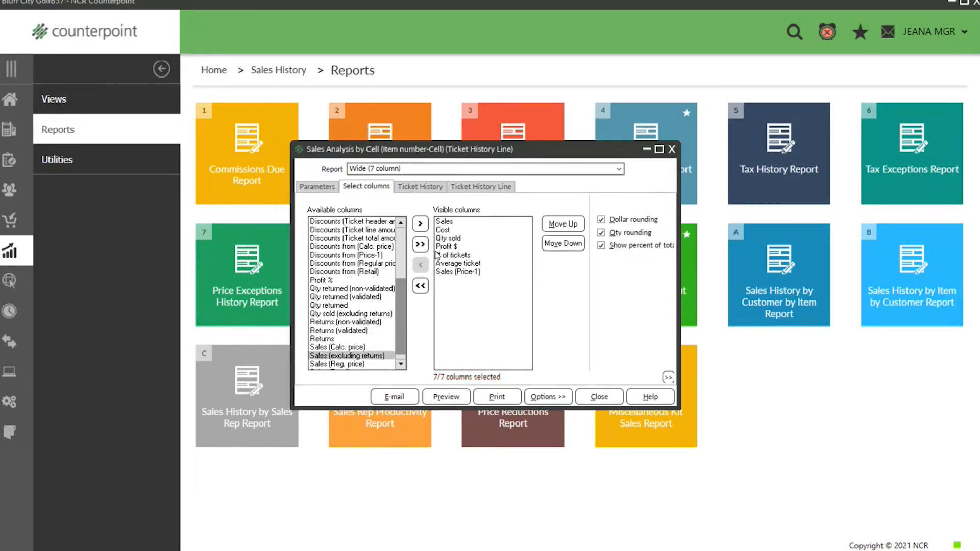
click(452, 272)
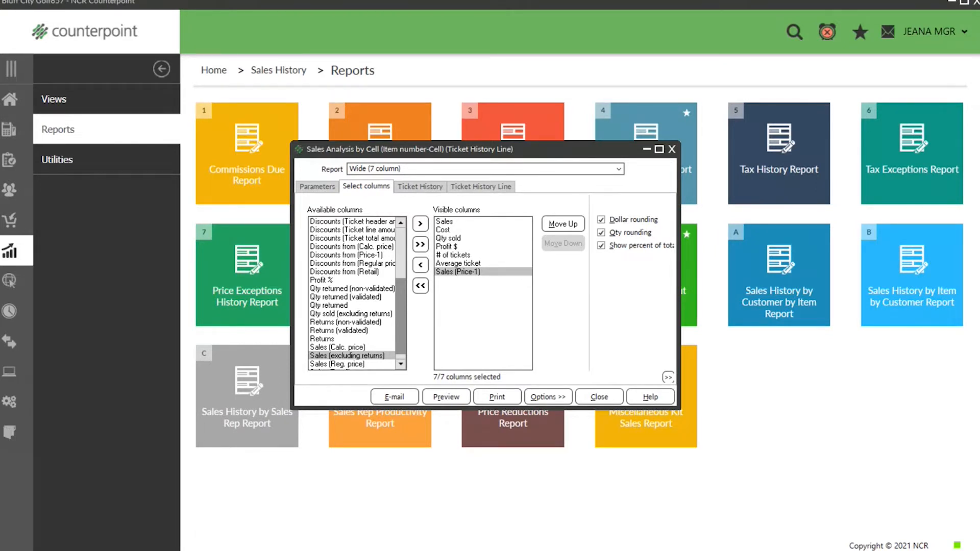
click(567, 225)
click(567, 225)
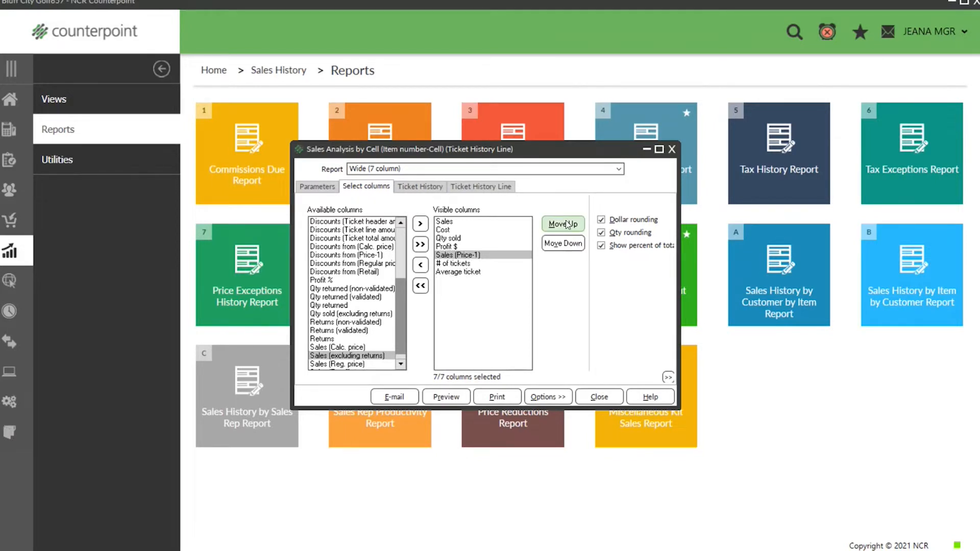
click(566, 225)
click(566, 225)
click(566, 225)
click(567, 225)
click(452, 231)
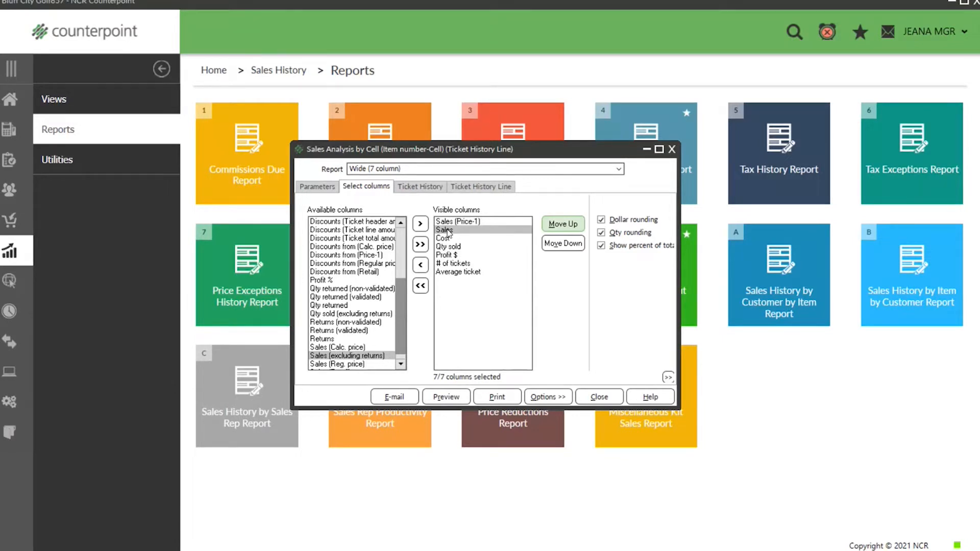
Step: Turn off dollar rounding, check the ticket history line filters and preview the report
click(601, 220)
click(414, 186)
click(467, 187)
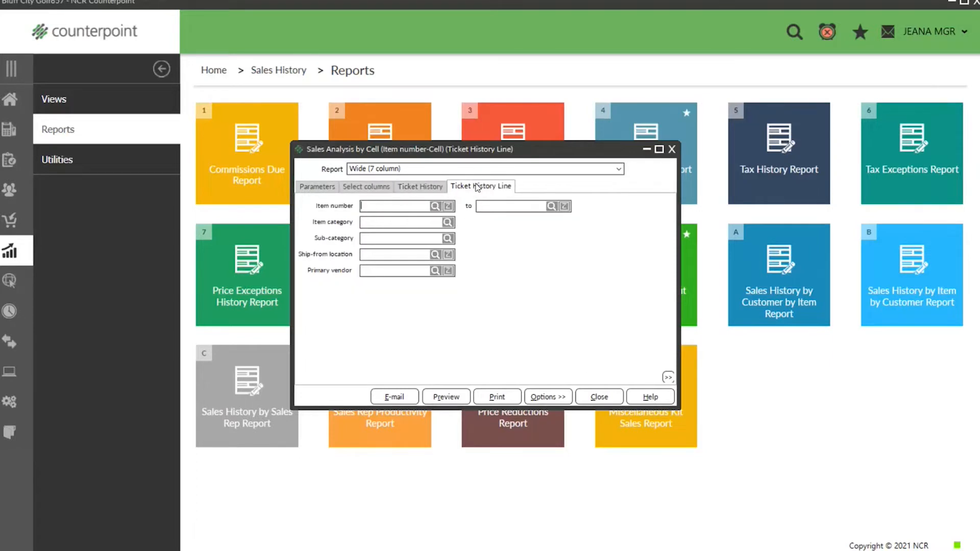
click(316, 187)
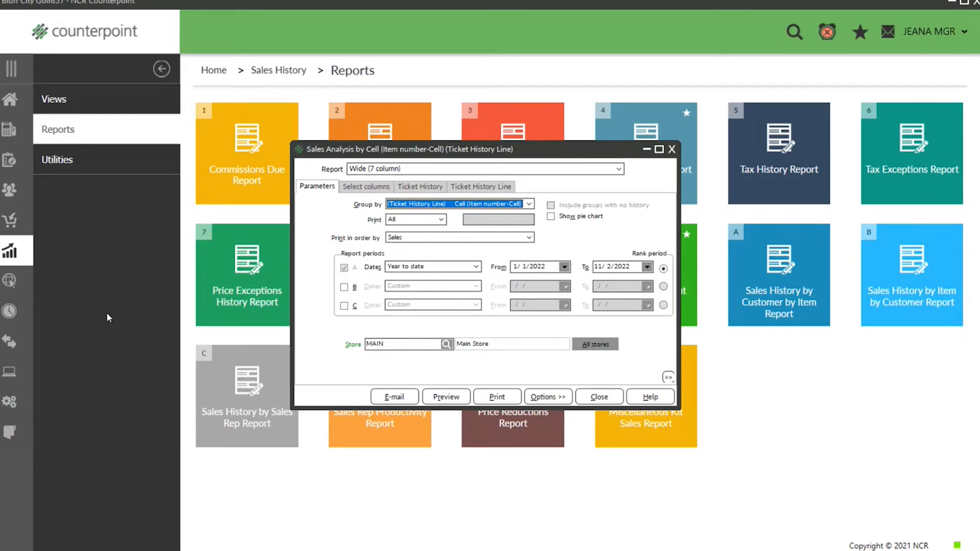
click(450, 394)
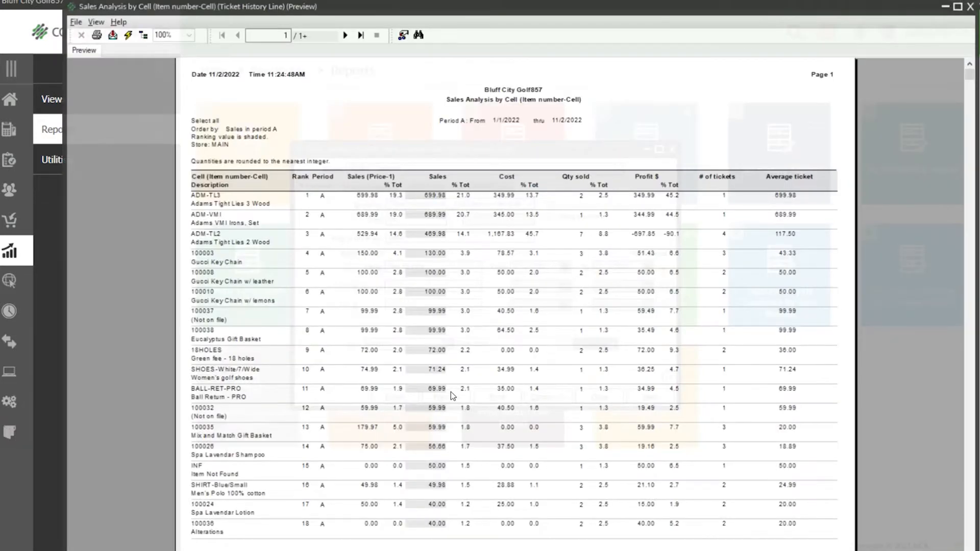
Step: Examine the item numbers and descriptions in the previewed report, including the SHOES-White/7/Wide cell
click(201, 197)
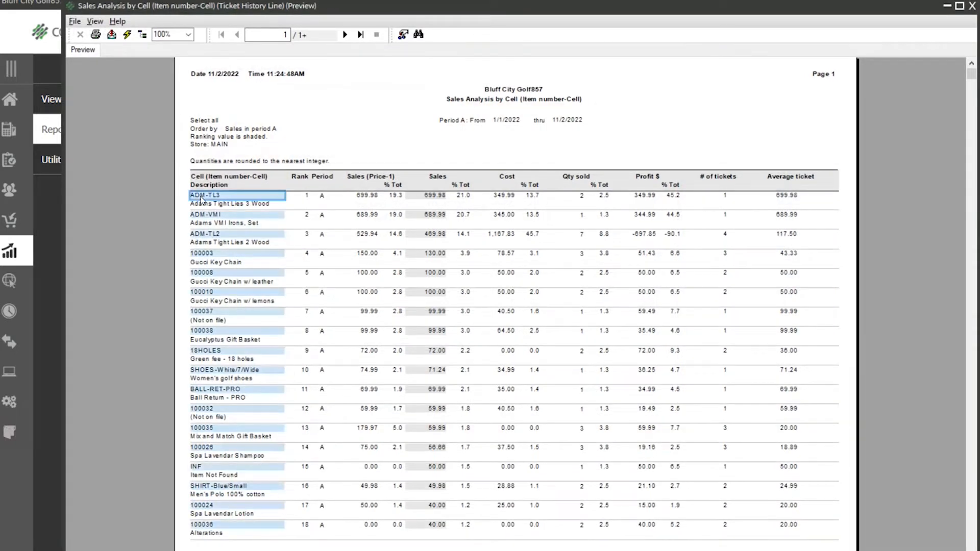
click(214, 207)
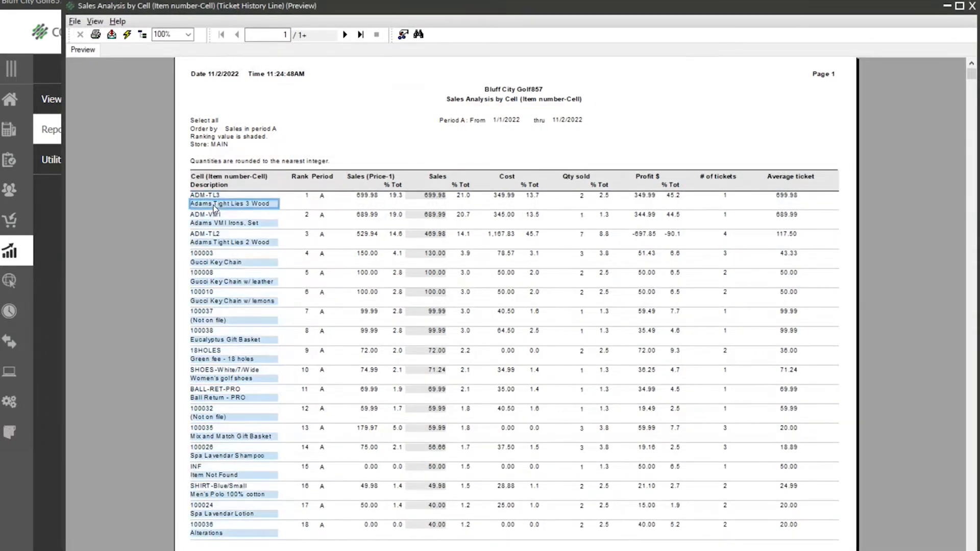
click(216, 370)
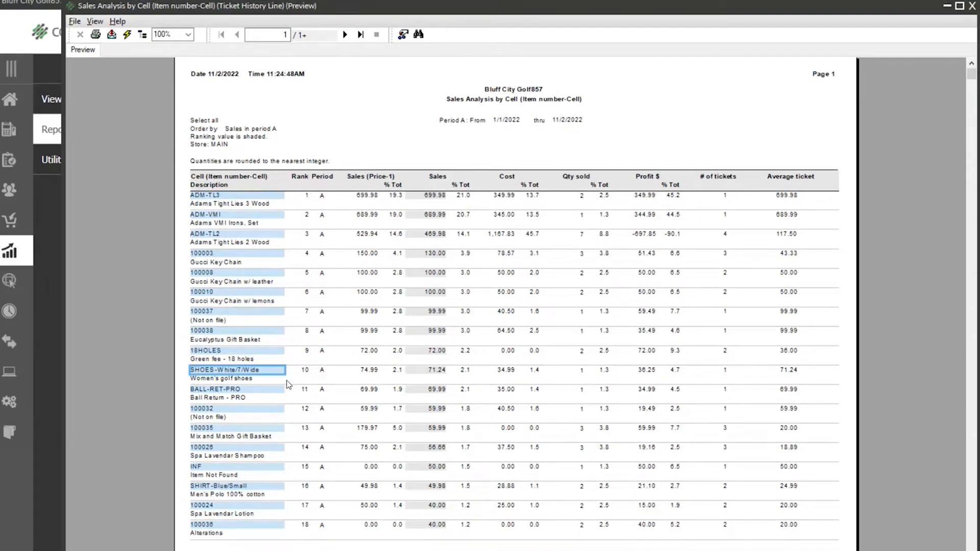
Step: Examine the Sales (Price-1) and Sales figures of the top-ranked items, and the first item's share of total sales
click(366, 198)
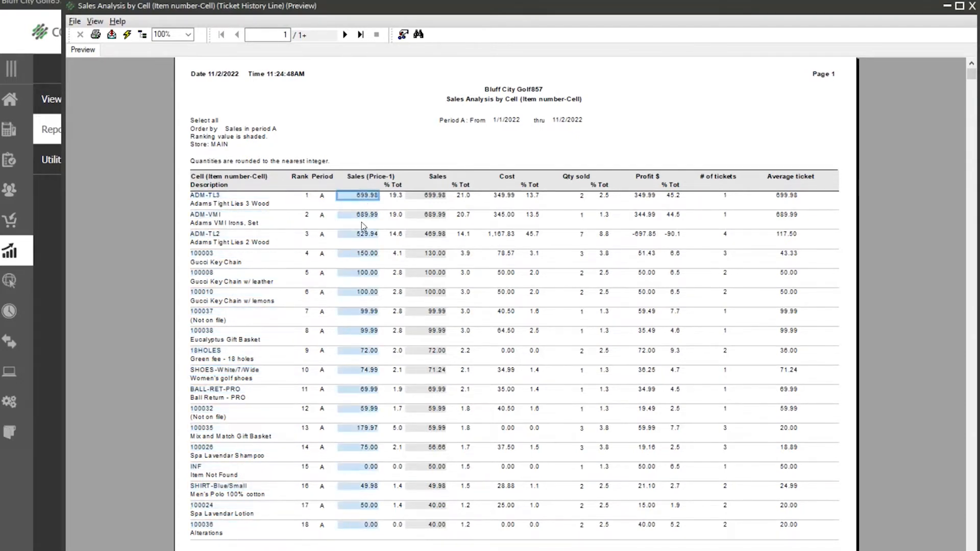
click(363, 234)
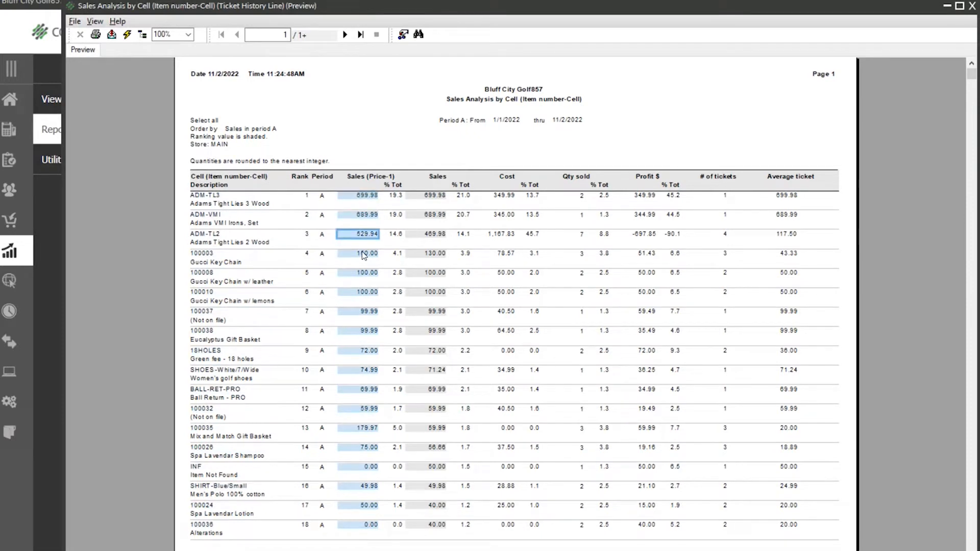
click(365, 194)
click(360, 214)
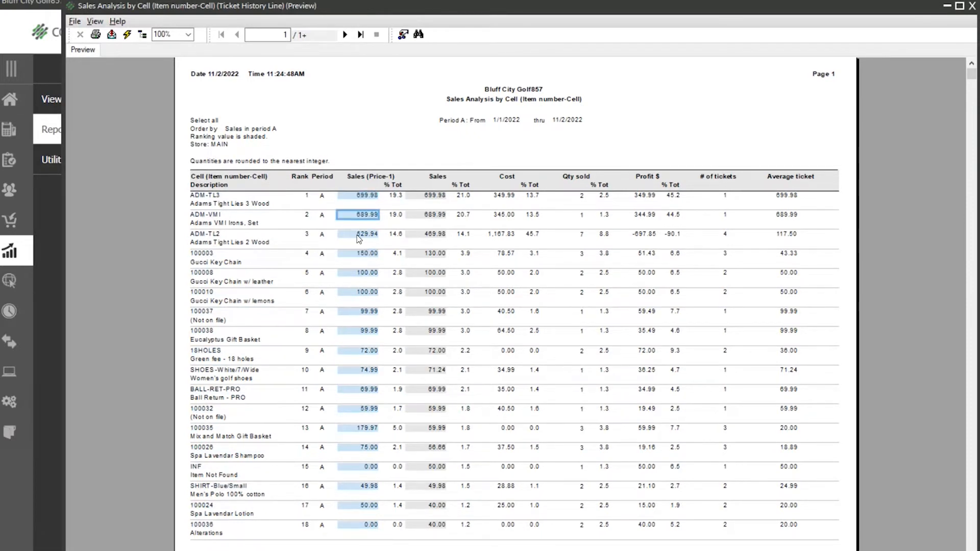
click(436, 186)
click(433, 235)
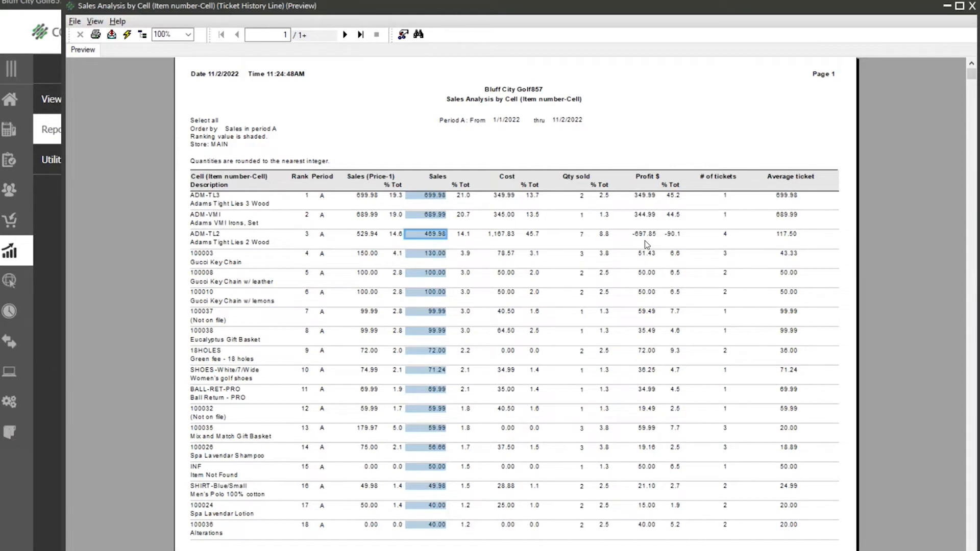
click(462, 196)
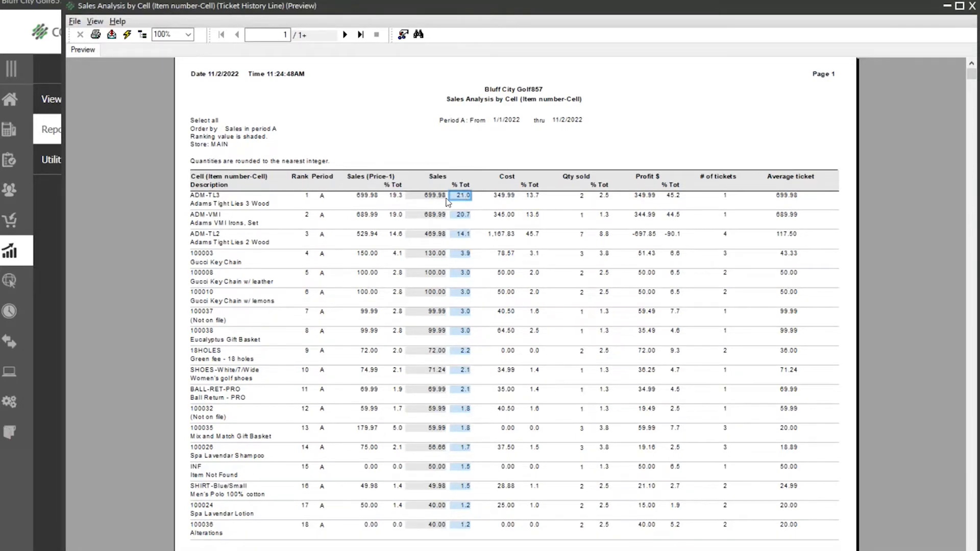
click(444, 199)
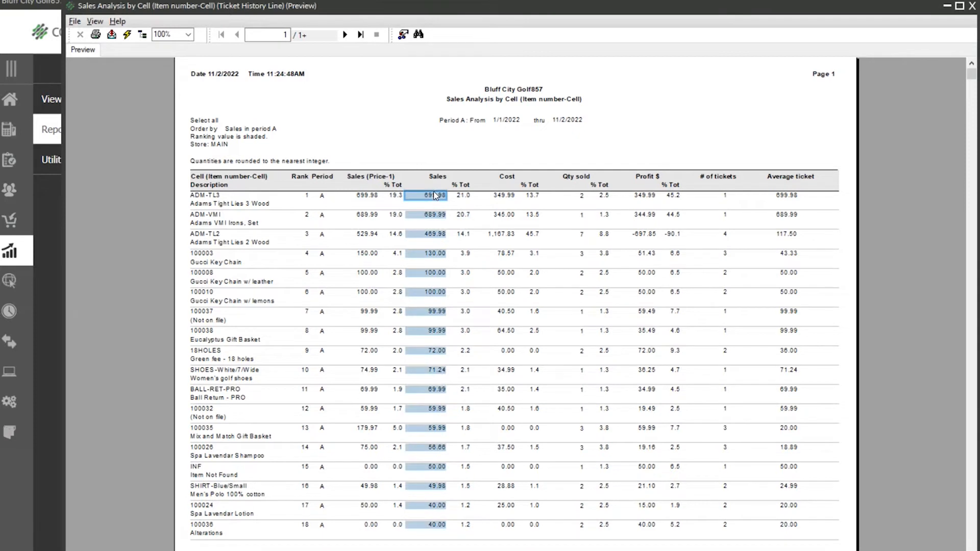
click(463, 196)
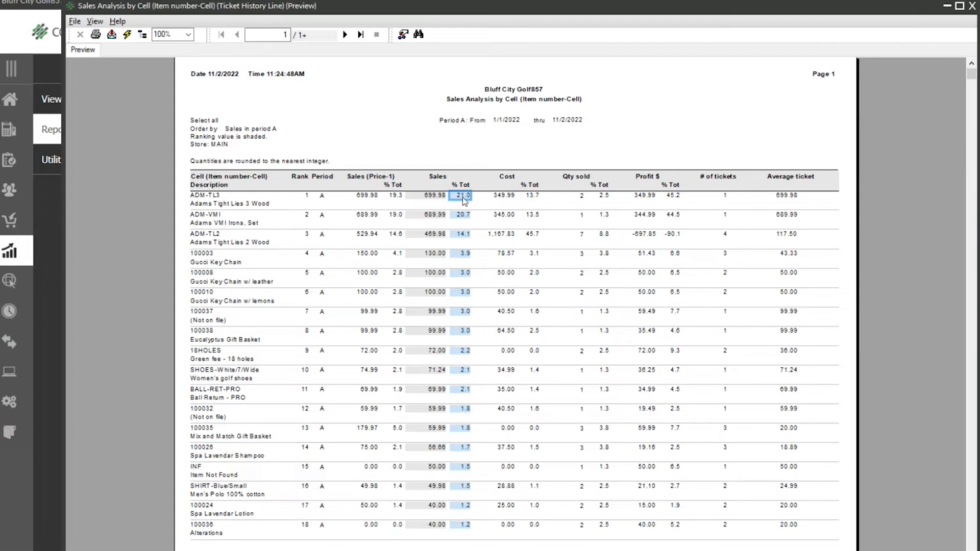
Step: Check the report totals on the last page of the preview and return to the first page
click(200, 196)
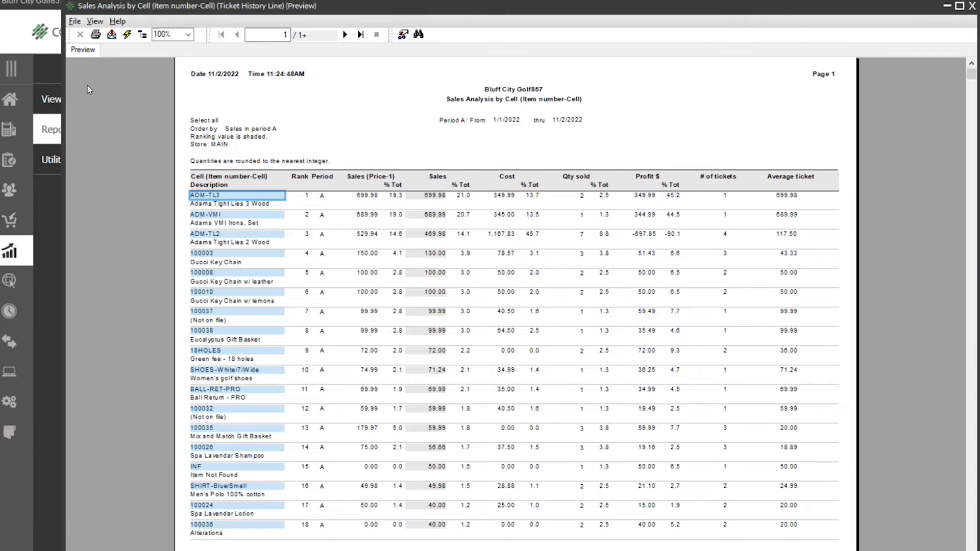
click(360, 34)
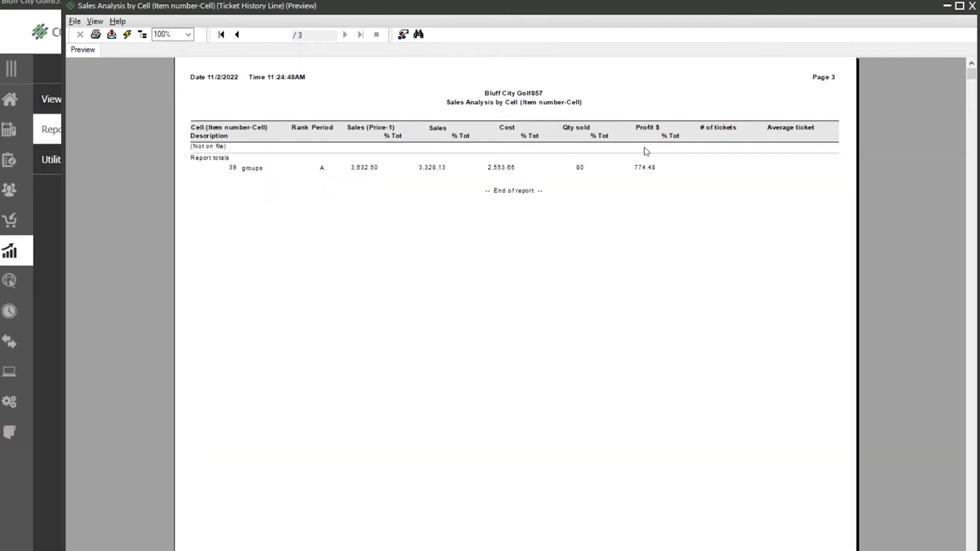
click(223, 34)
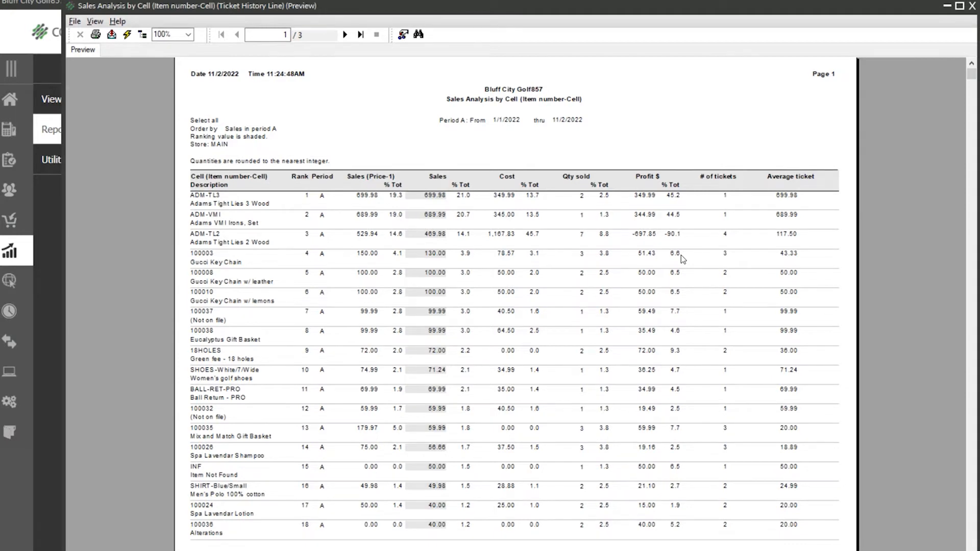
Step: Look through the available export formats and destinations for the report, and leave without exporting
click(111, 35)
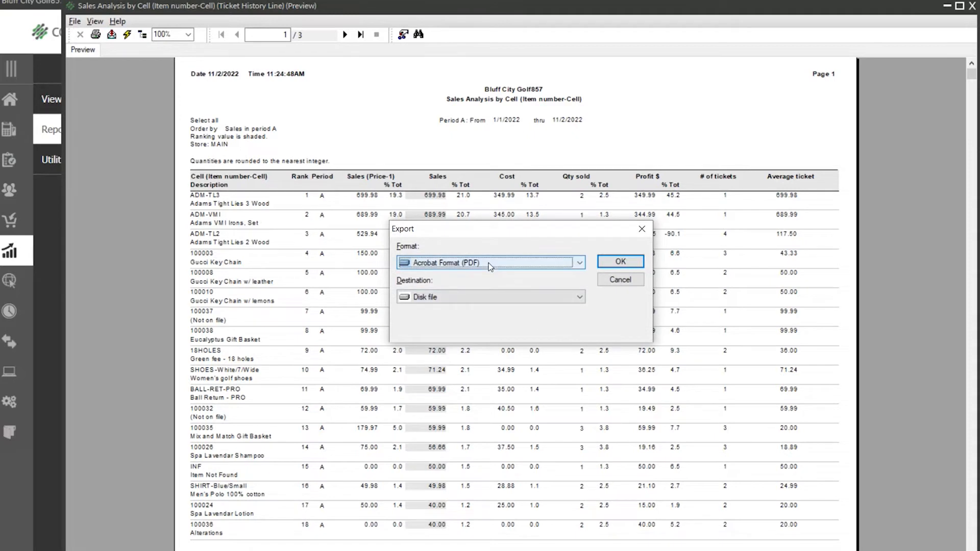
click(576, 263)
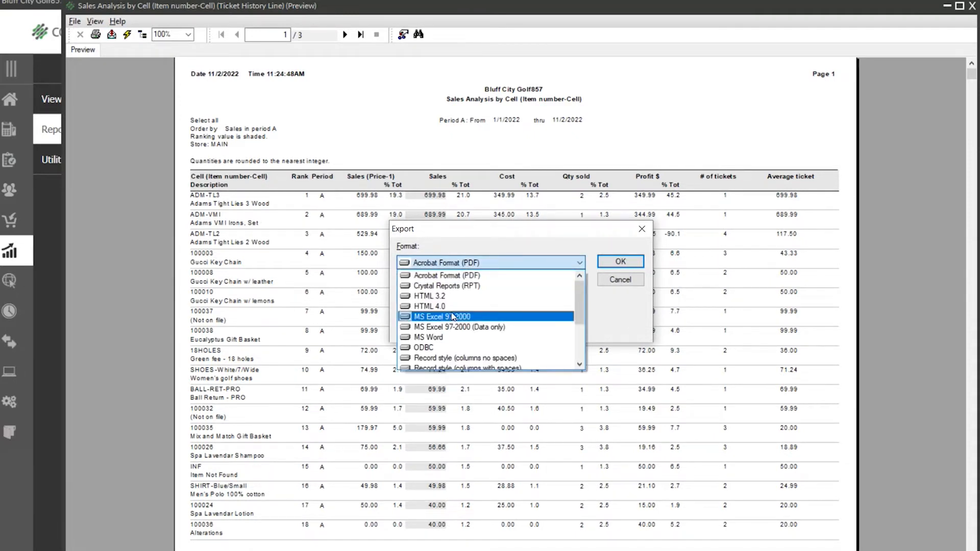
click(454, 276)
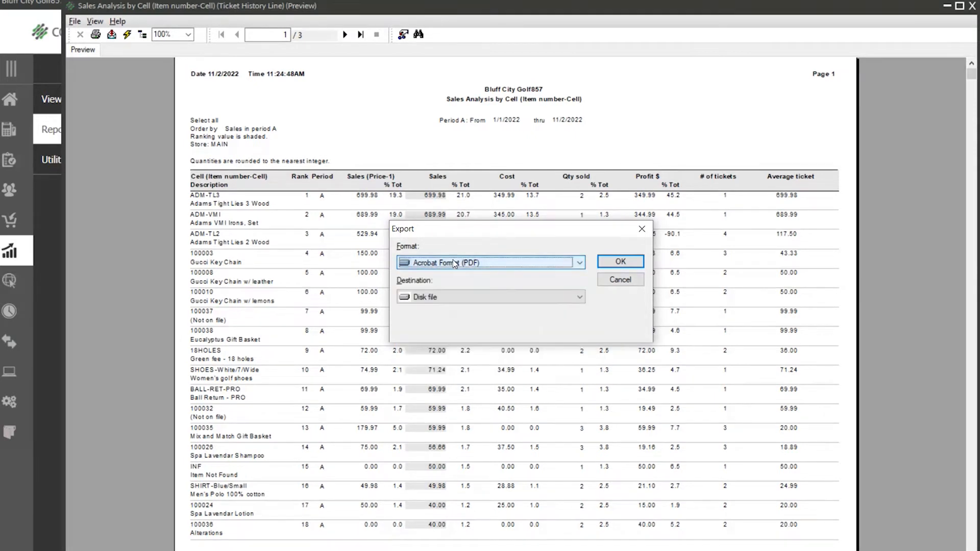
click(478, 297)
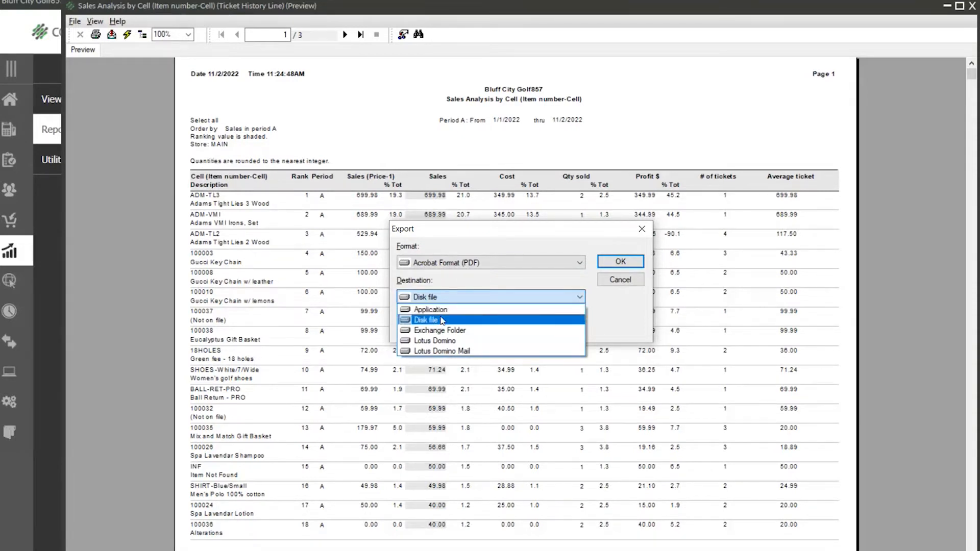
click(442, 357)
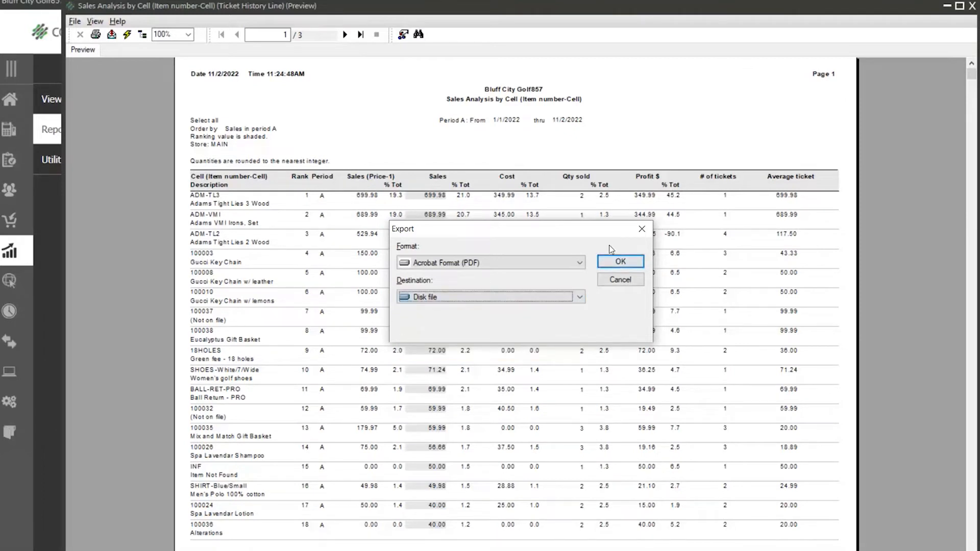
click(642, 230)
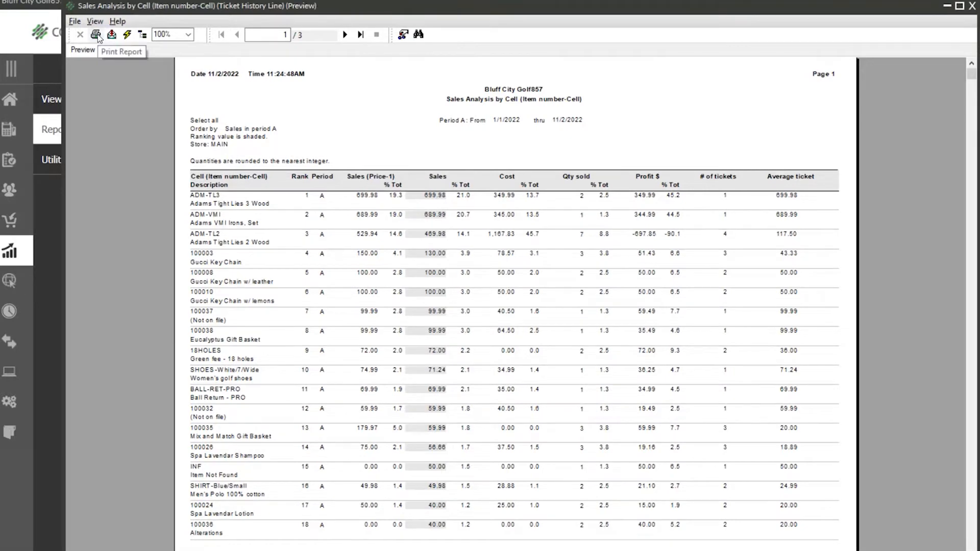
Step: Close the report preview and start saving the report's parameters
click(972, 6)
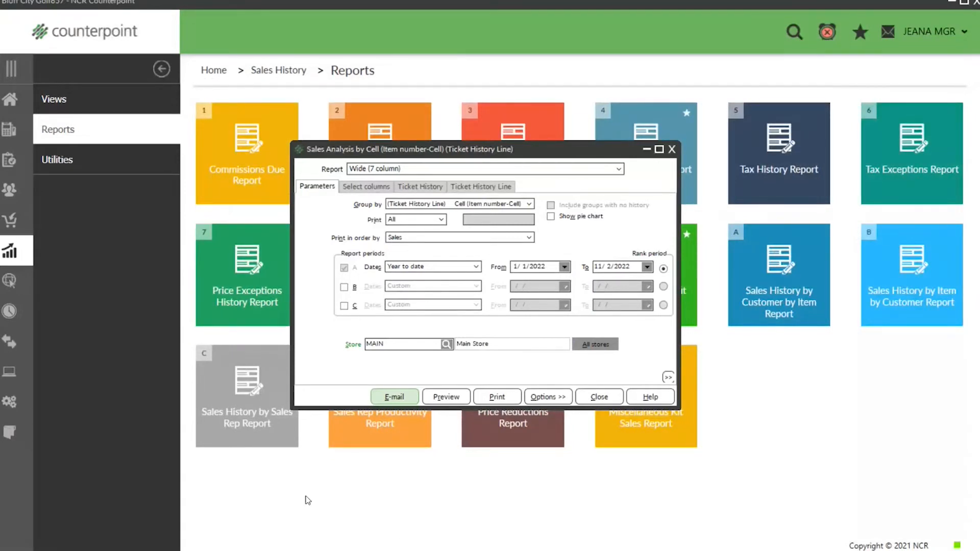
click(551, 402)
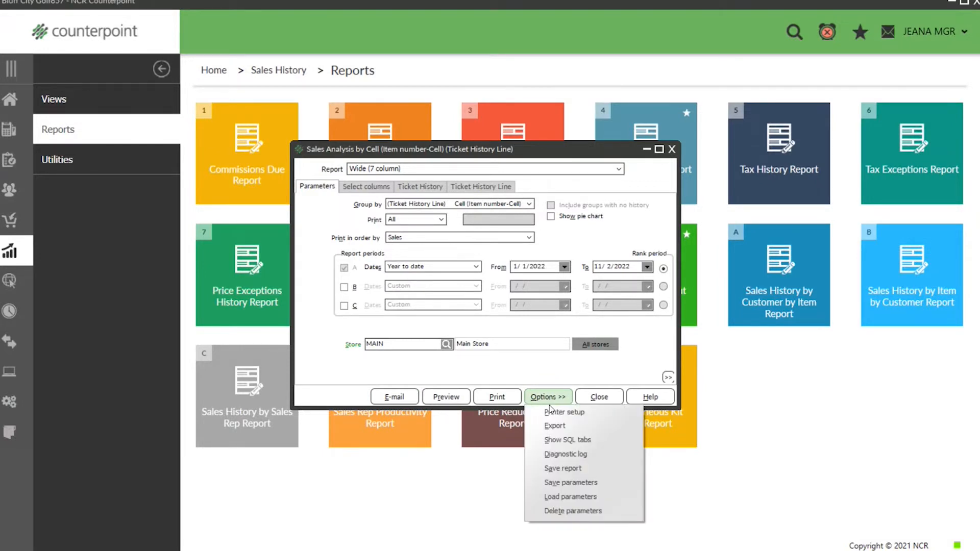
click(571, 483)
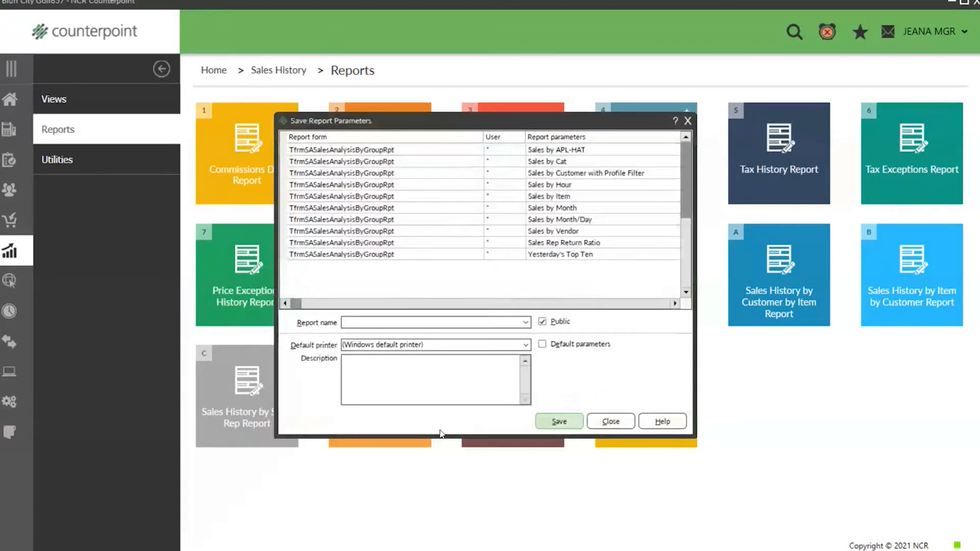
text(Sal)
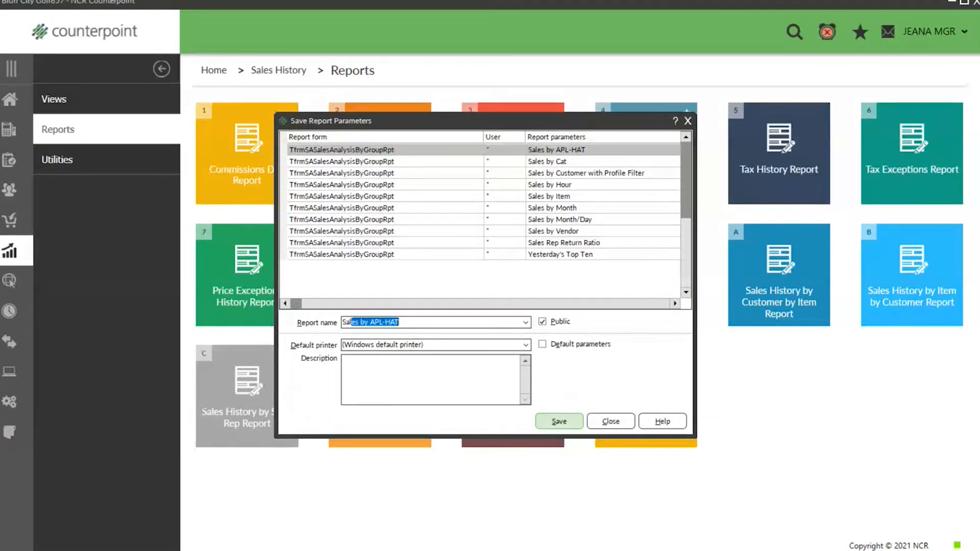
text(es by item g)
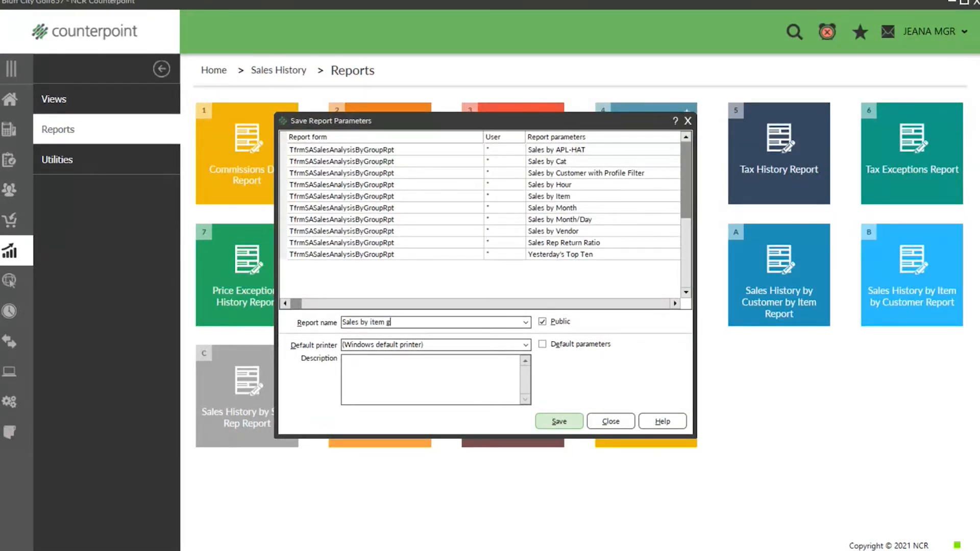
text(ridded/apparel)
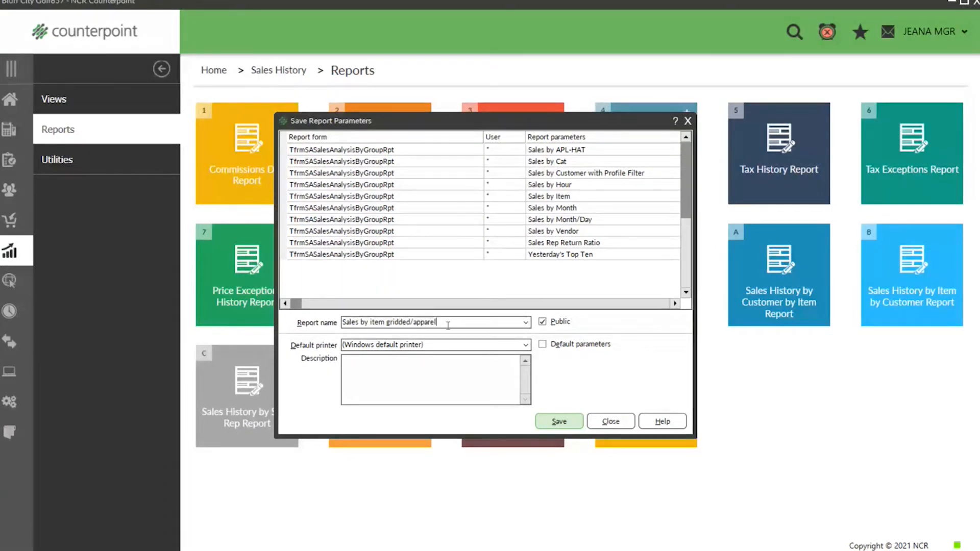
drag(448, 323, 341, 324)
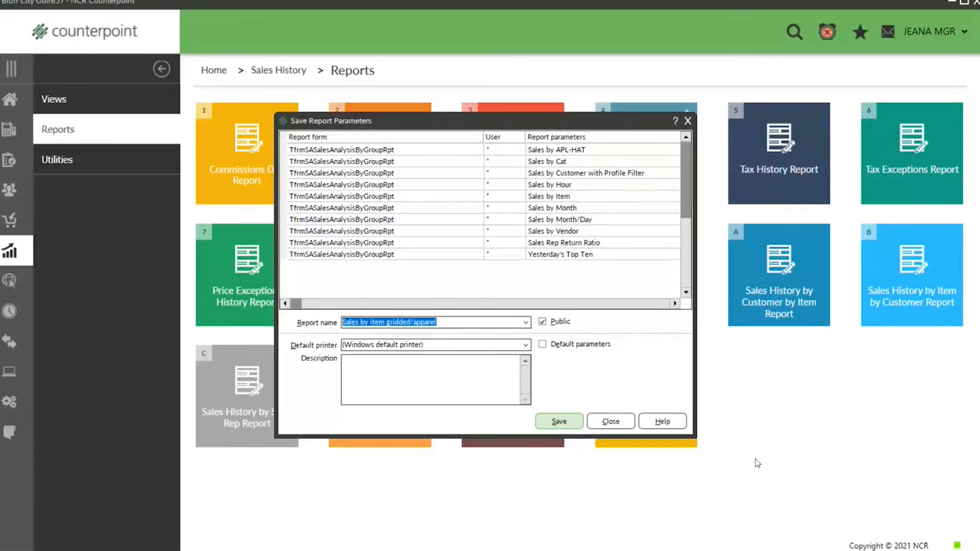
text(Click here to join the meeting)
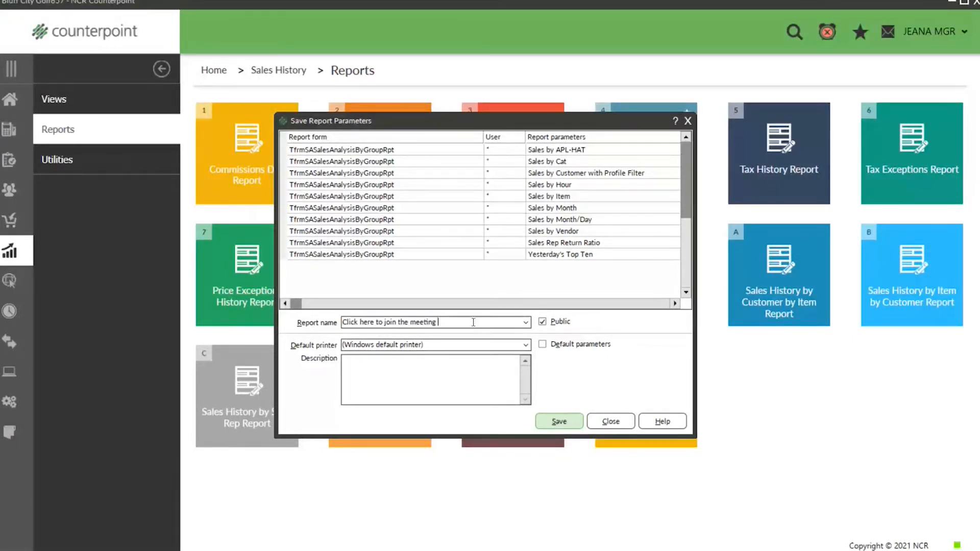
drag(461, 322, 342, 322)
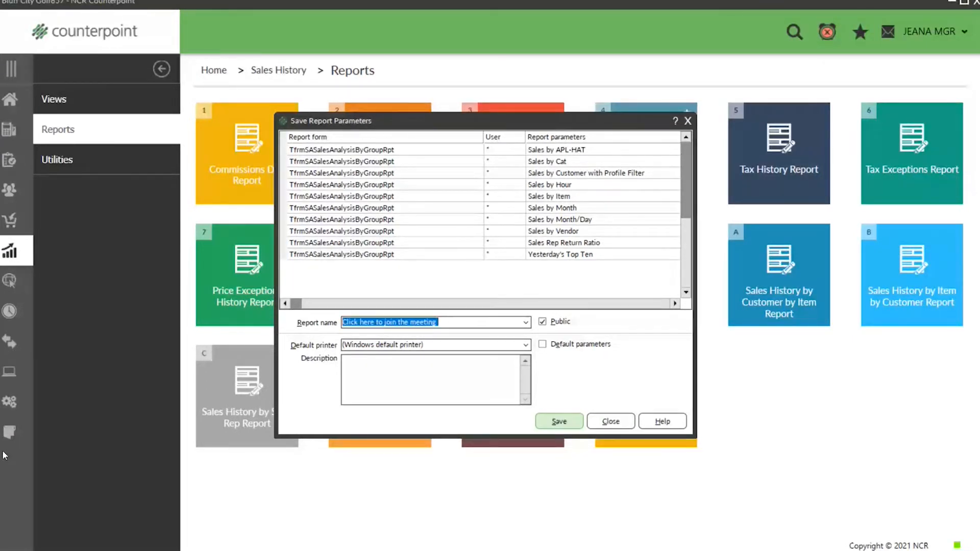
key(BackSpace)
Step: Save the parameters as "Item sales gridded" with the description "Item sales gridded sales, cost, quantity"
text(Item s)
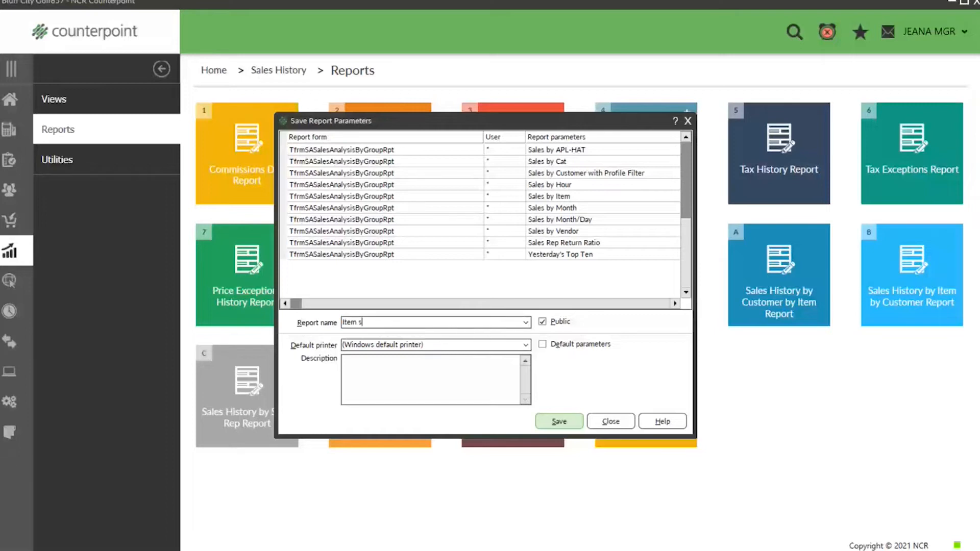
text(ales gridded)
drag(414, 324, 269, 310)
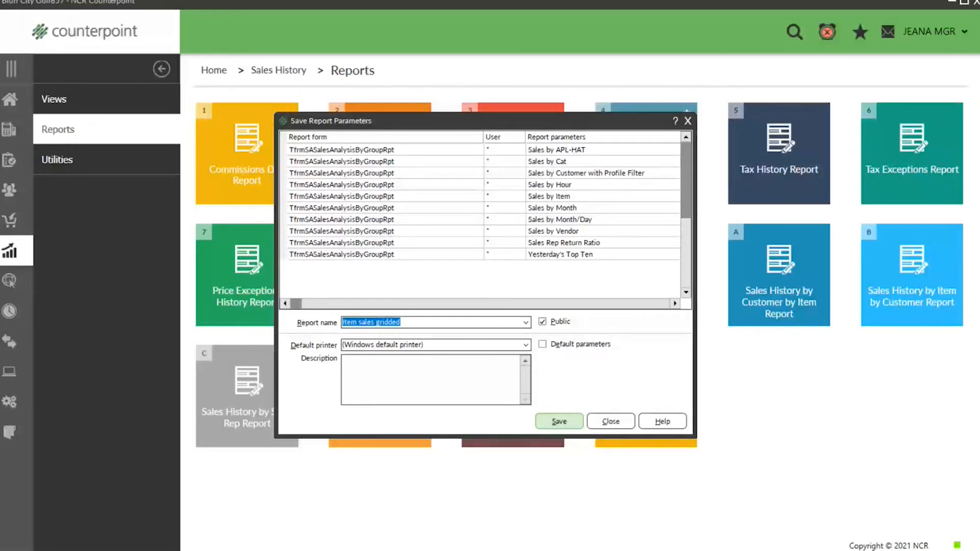
key(ctrl+c)
click(363, 367)
key(ctrl+v)
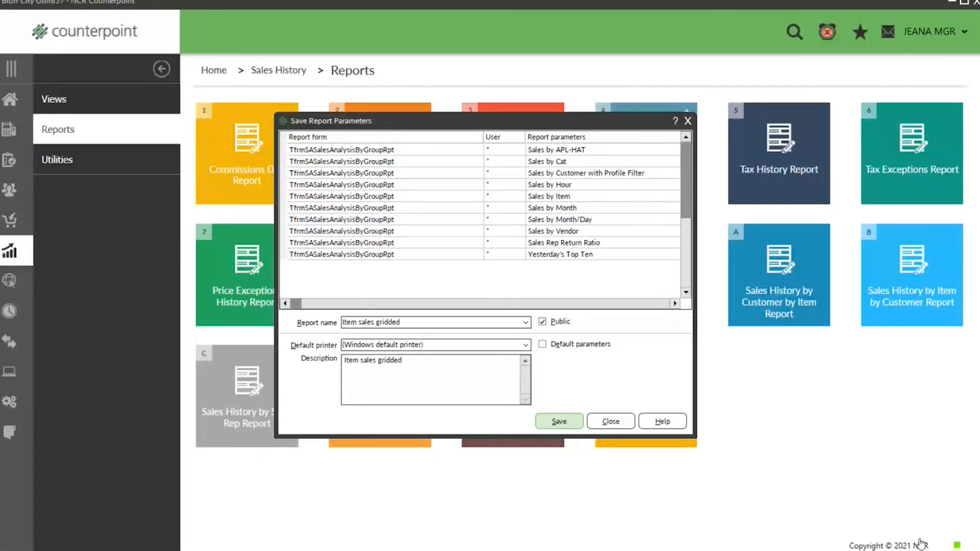
text(sa)
text(les.)
text( cost, quantity)
click(559, 422)
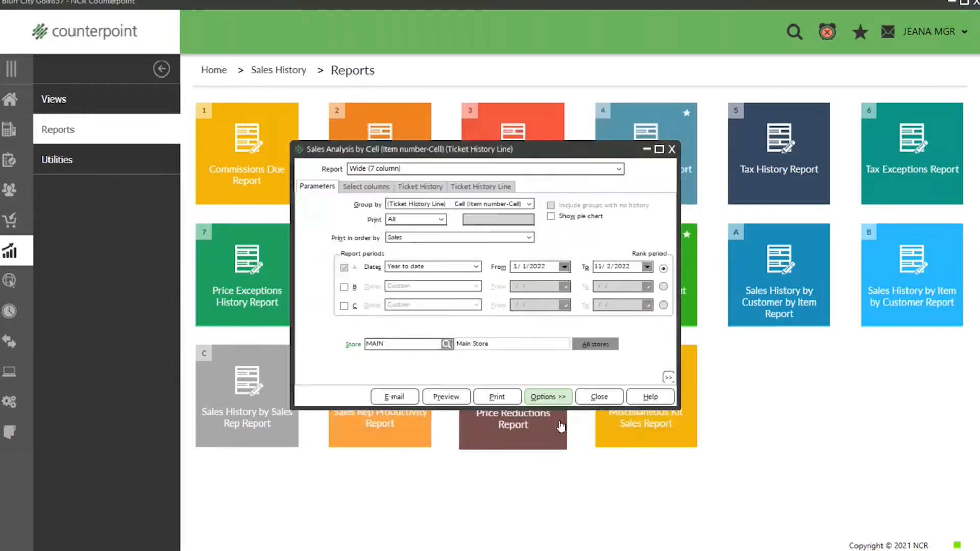
Step: Close and reopen the Sales Analysis by Group report and load the saved "Item sales gridded" parameters
click(602, 399)
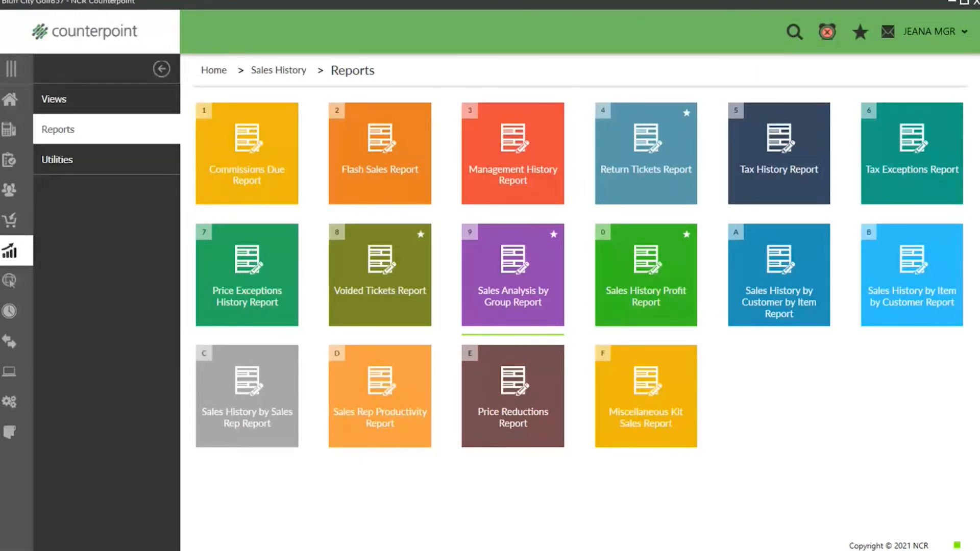
click(506, 281)
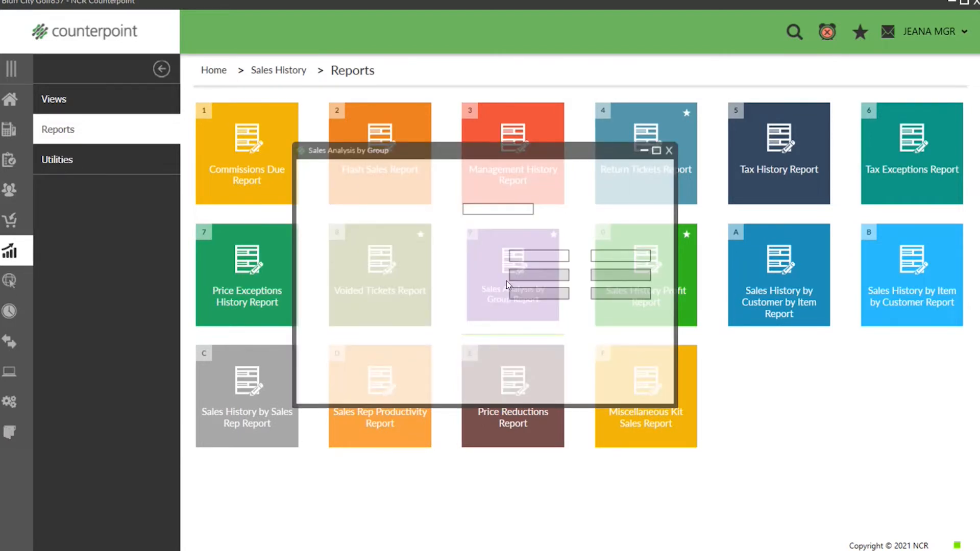
click(543, 397)
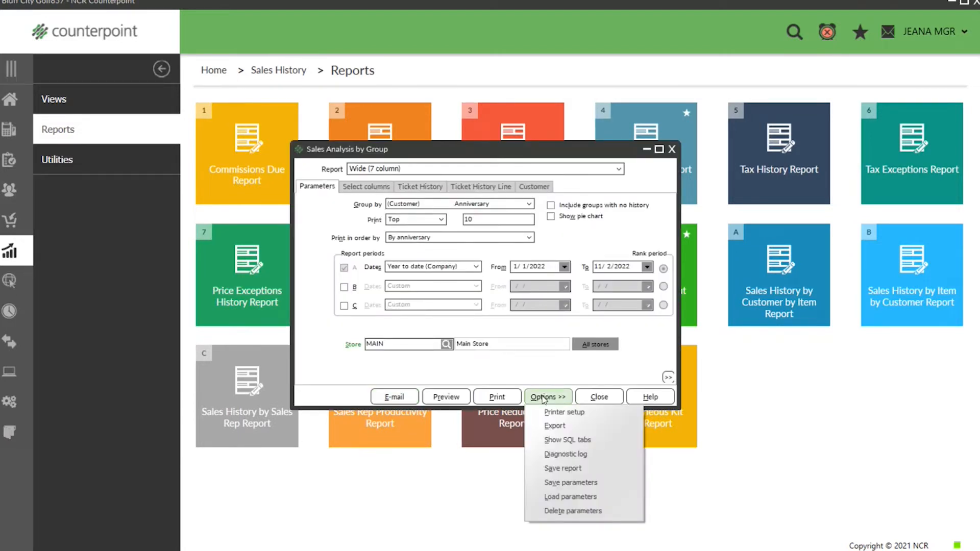
click(565, 498)
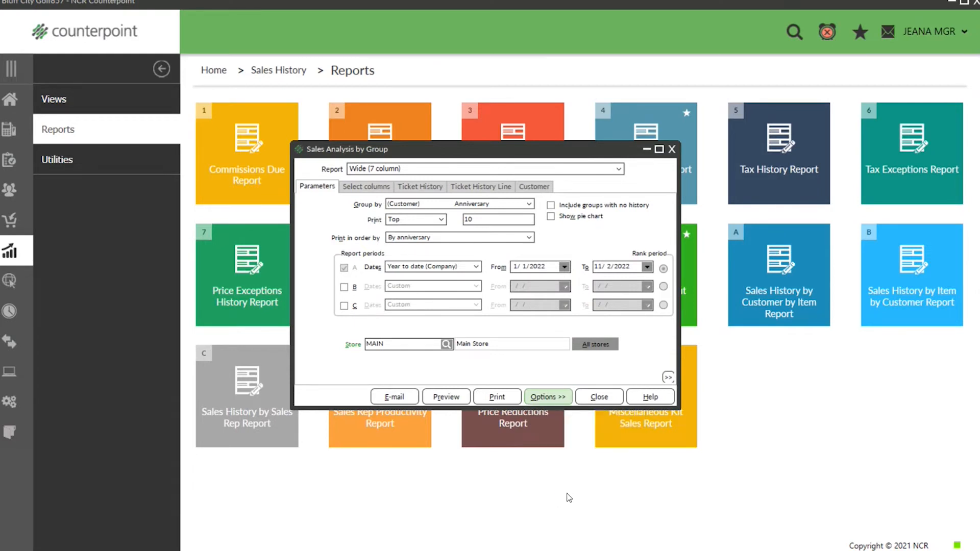
click(544, 155)
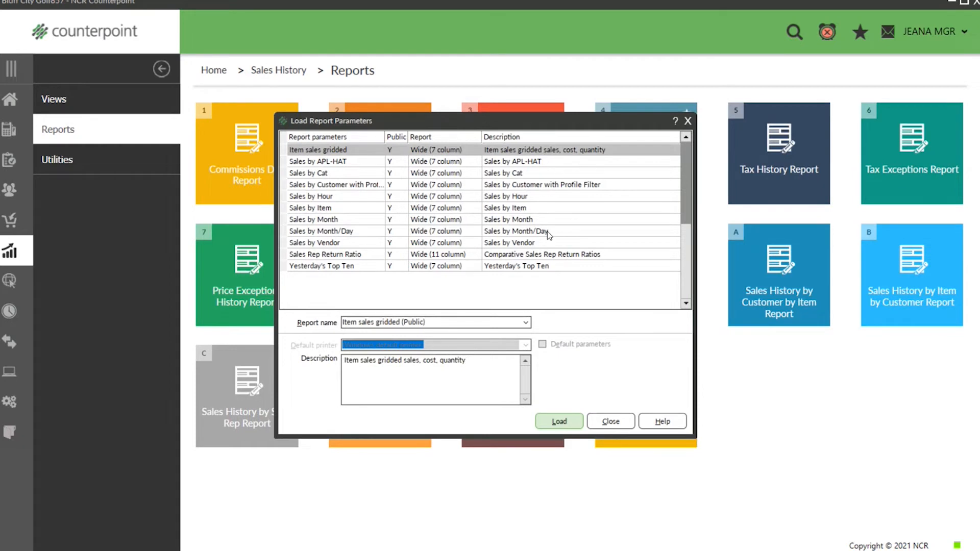
click(559, 421)
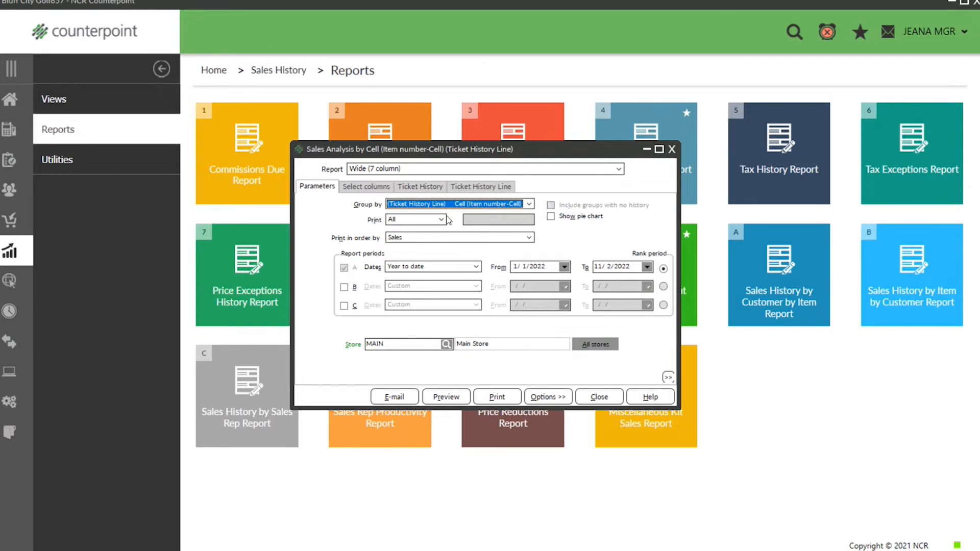
Step: Limit the Sales Analysis report to the top 12 groups
click(441, 219)
click(393, 230)
click(492, 220)
text(12)
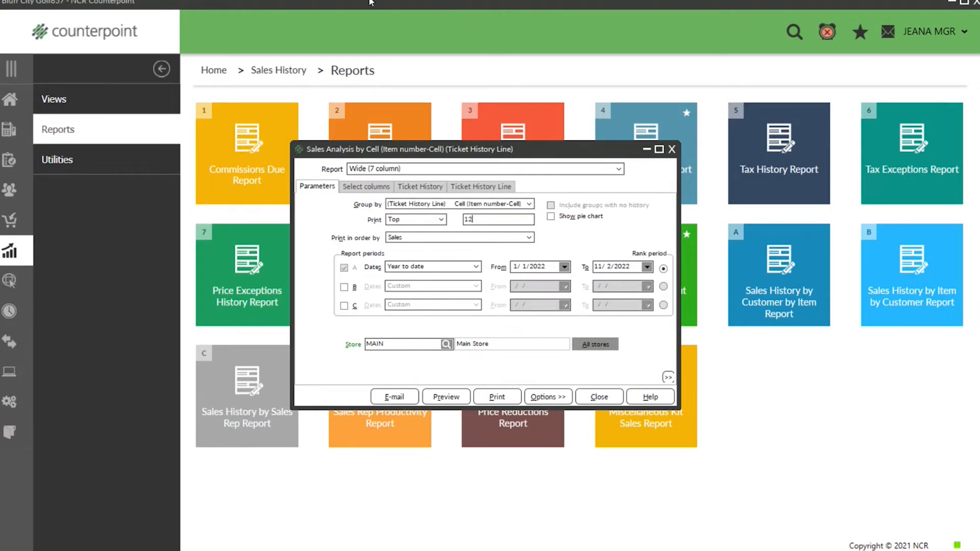
Step: Order the report by Qty sold and set the period A dates to Season to date
click(422, 238)
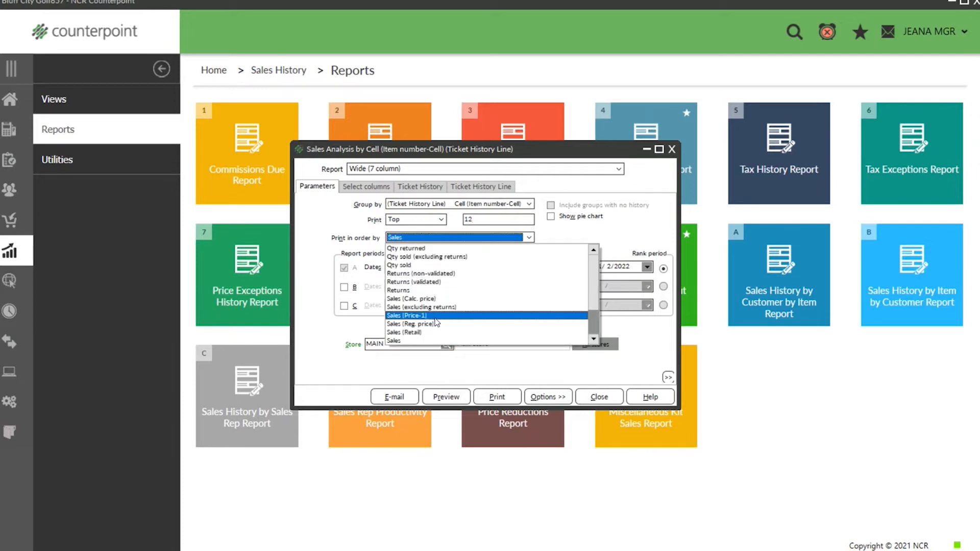
click(426, 266)
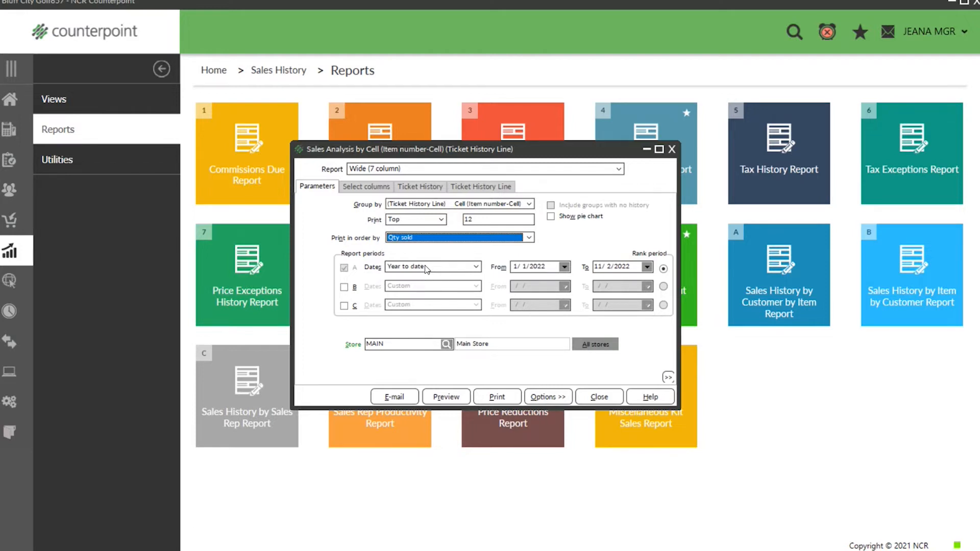
click(471, 269)
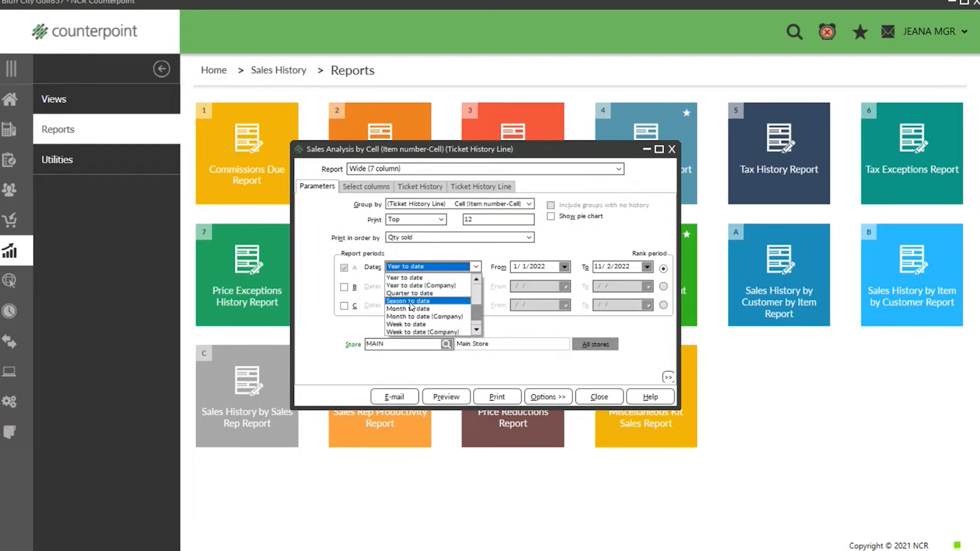
click(410, 303)
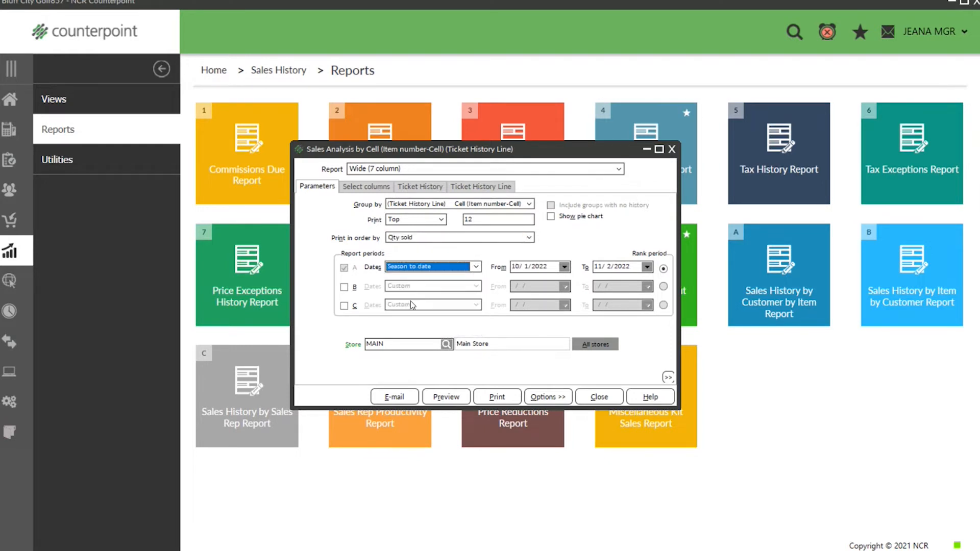
Step: Review the selected columns and the ticket history filters, and preview the report
click(365, 187)
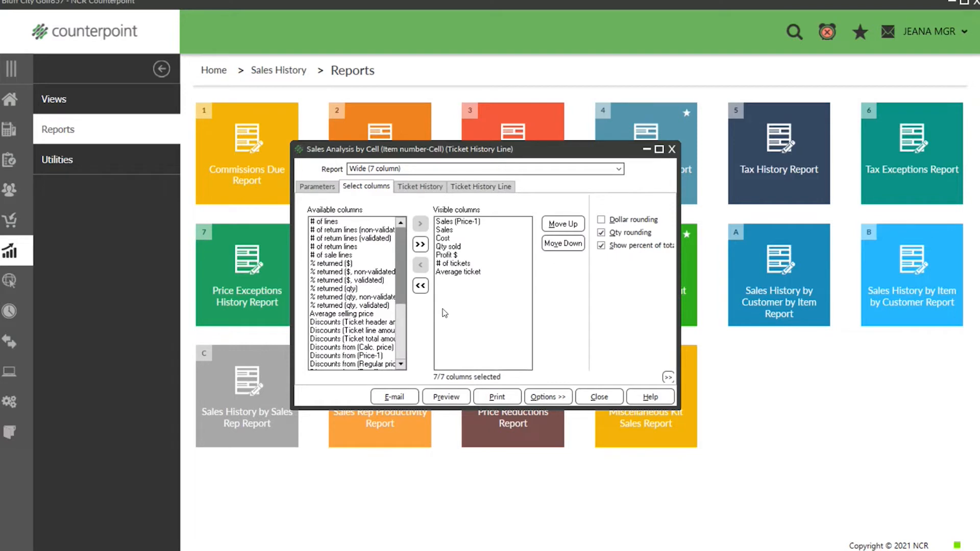
click(317, 186)
click(420, 186)
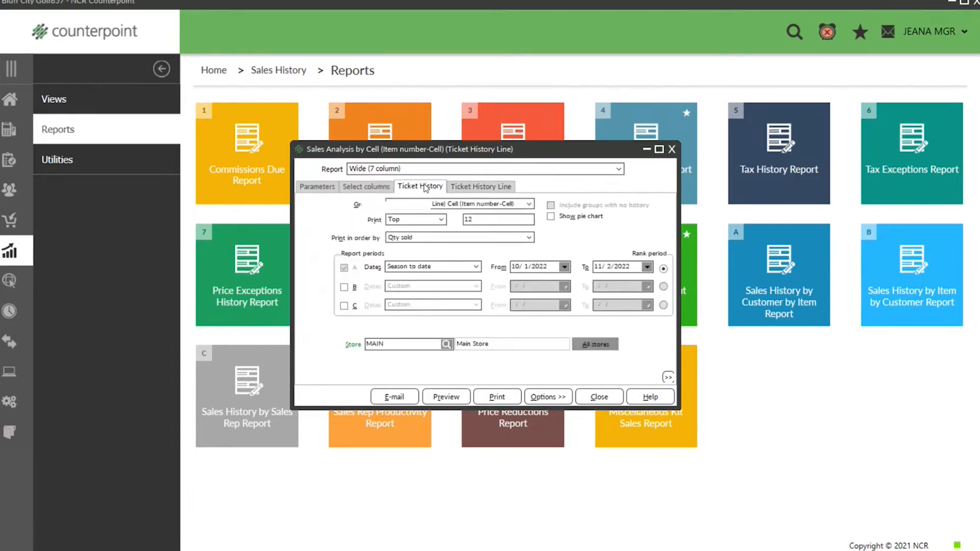
click(470, 186)
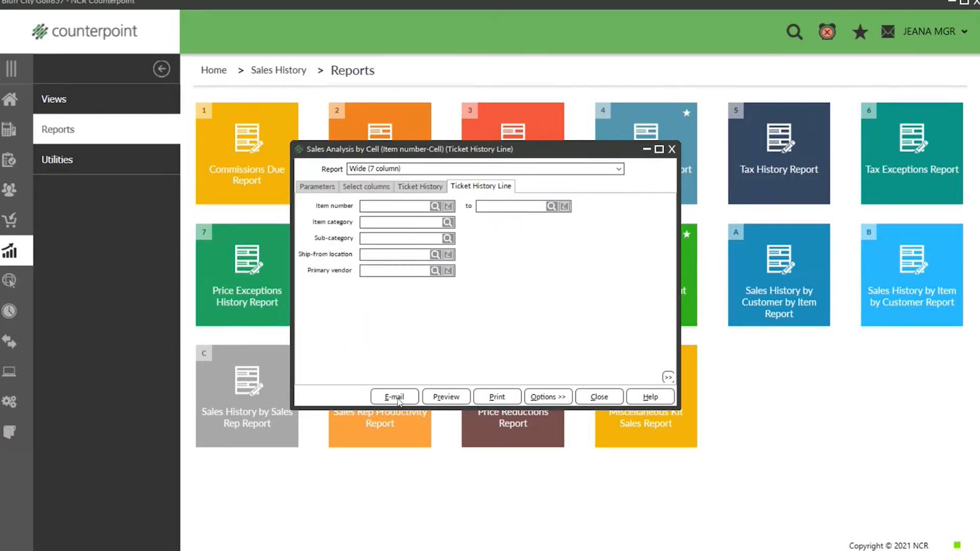
click(445, 397)
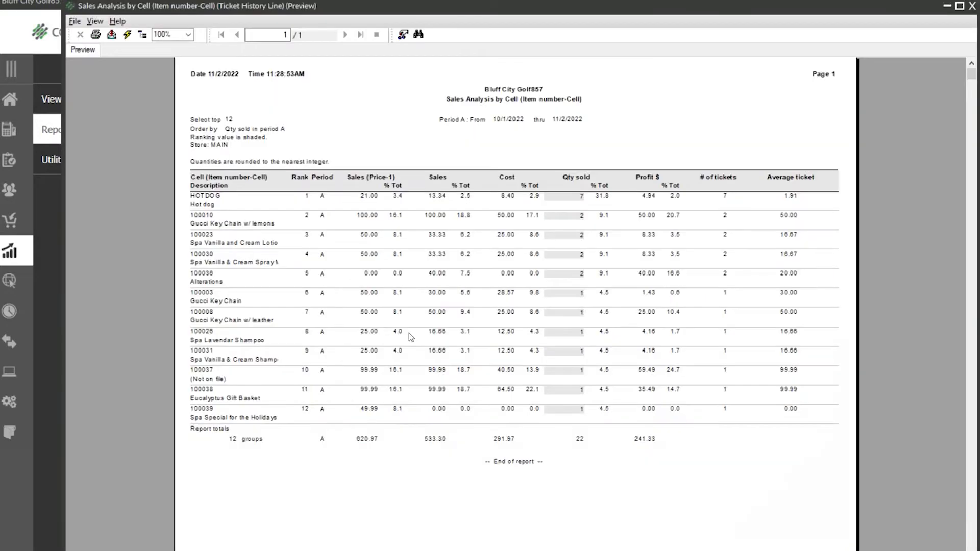
Step: Examine the quantity sold ranking, the period dates and the sales and cost totals in the report preview
click(583, 199)
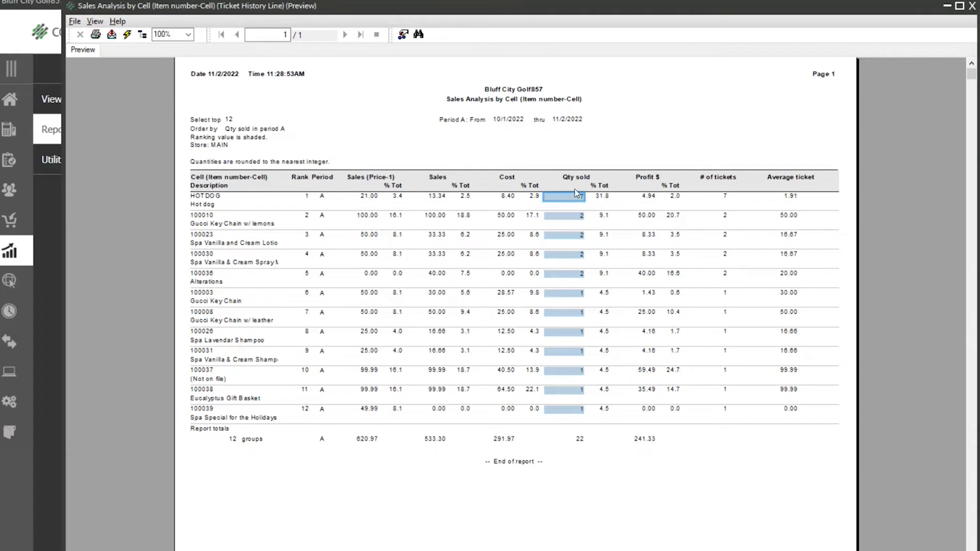
click(520, 124)
click(563, 124)
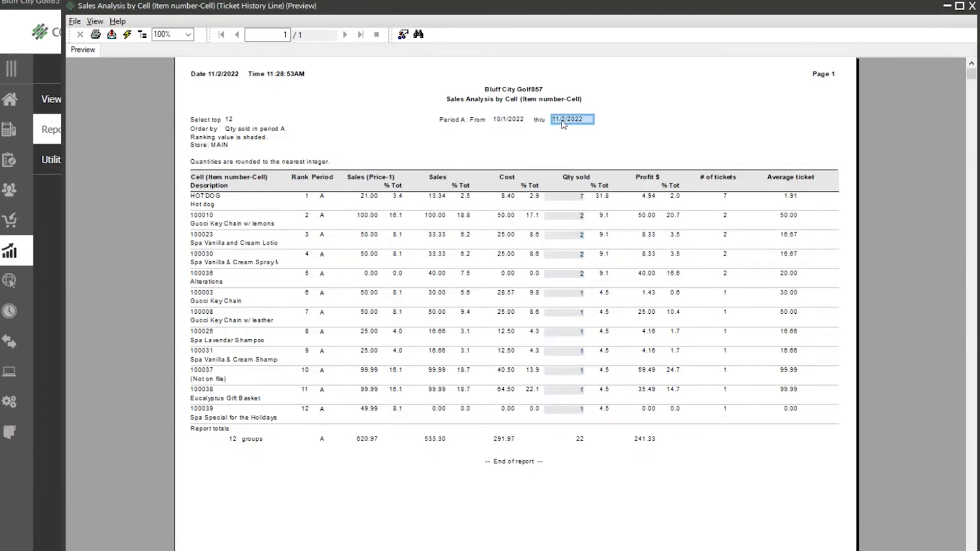
click(583, 199)
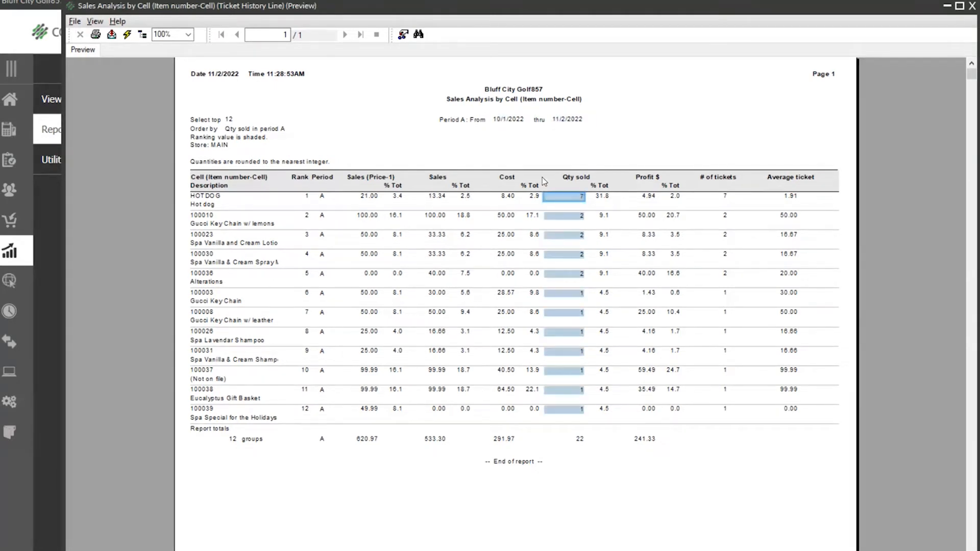
click(367, 440)
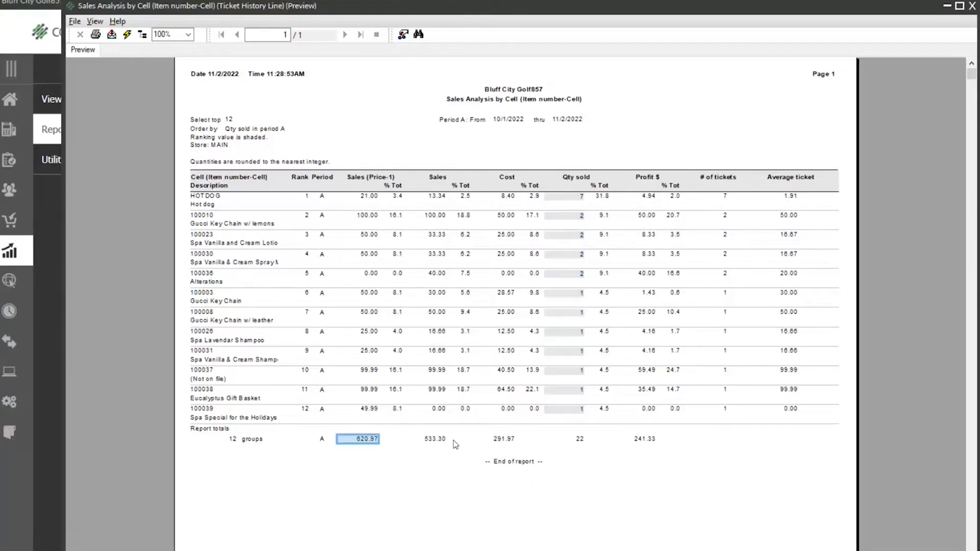
click(443, 440)
click(514, 441)
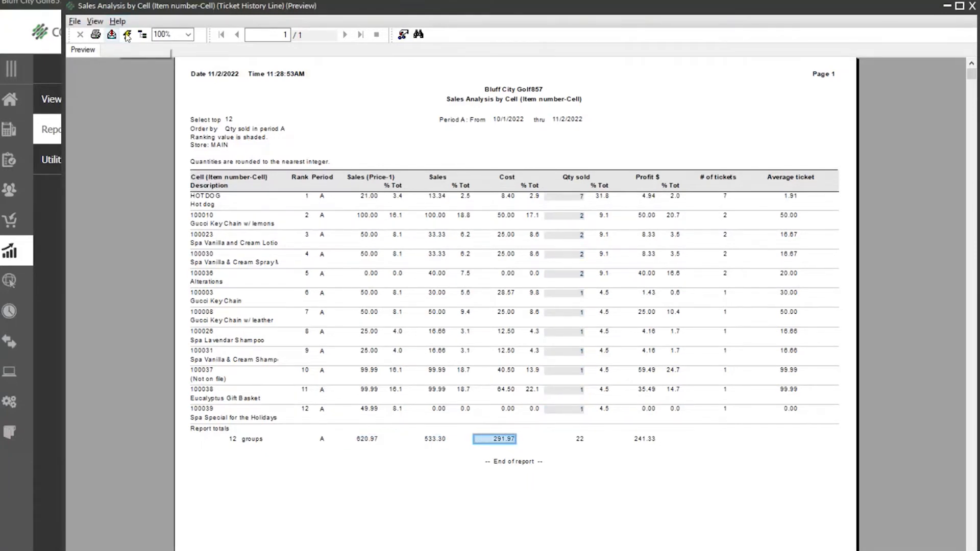
Step: Enlarge the report preview to 150%, return it to 100% and leave the preview
click(188, 34)
click(162, 88)
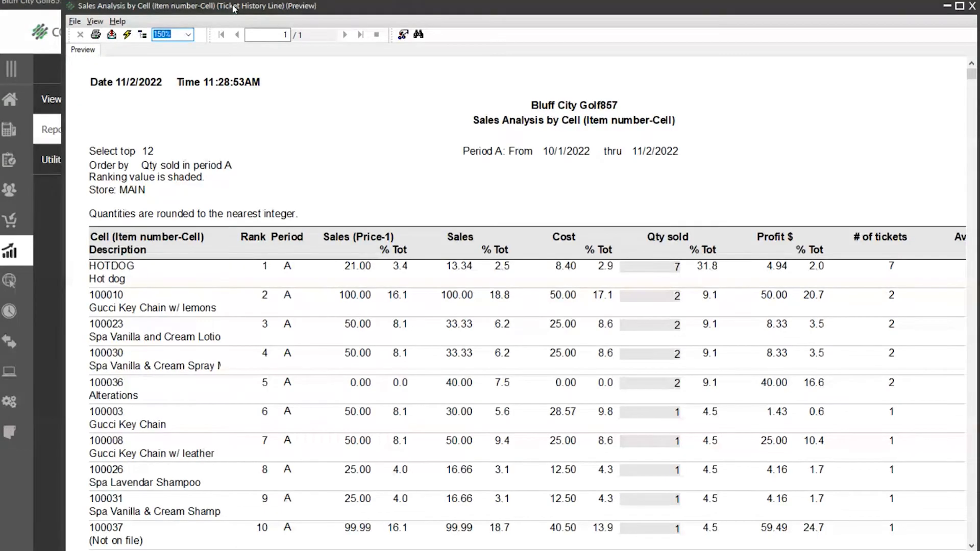
click(189, 35)
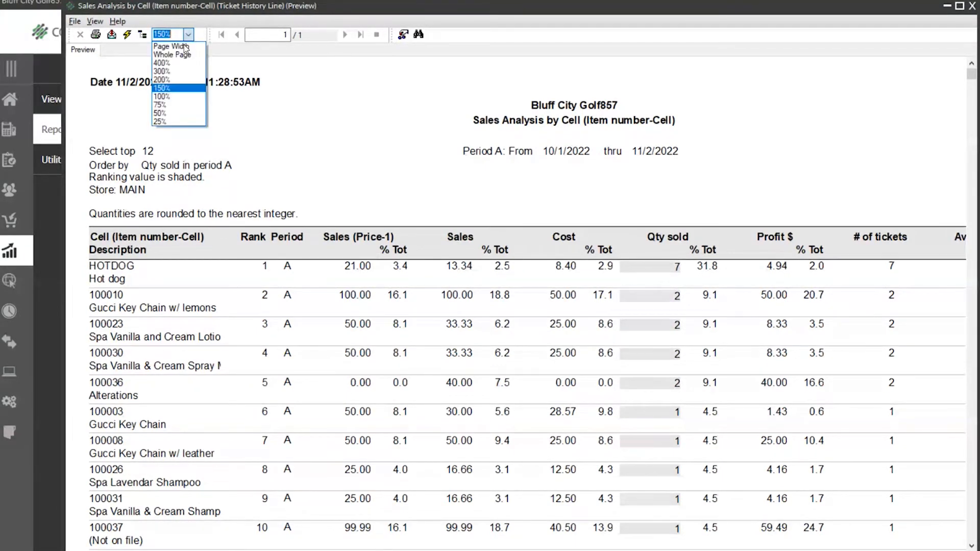
click(168, 97)
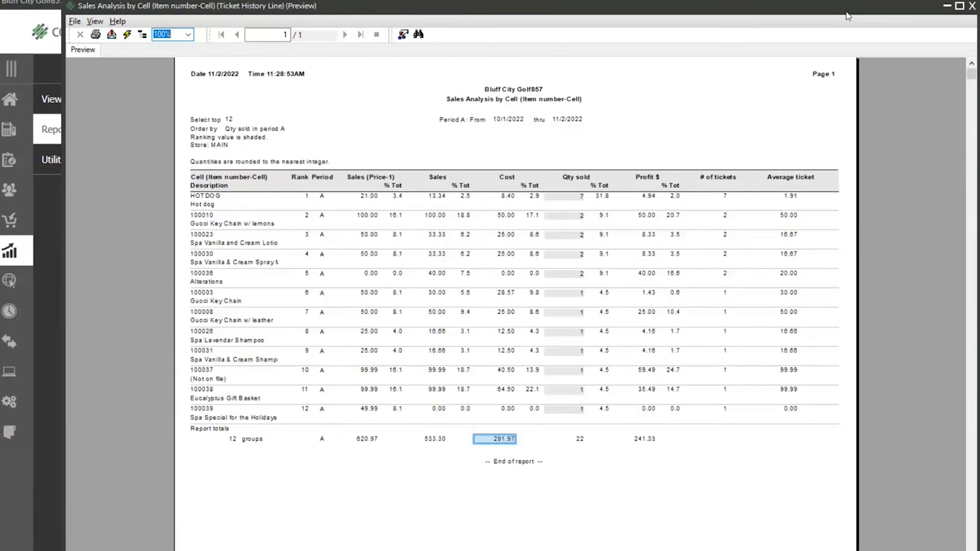
click(948, 6)
Step: Include a pie chart in the report, preview the result and close the preview
click(317, 186)
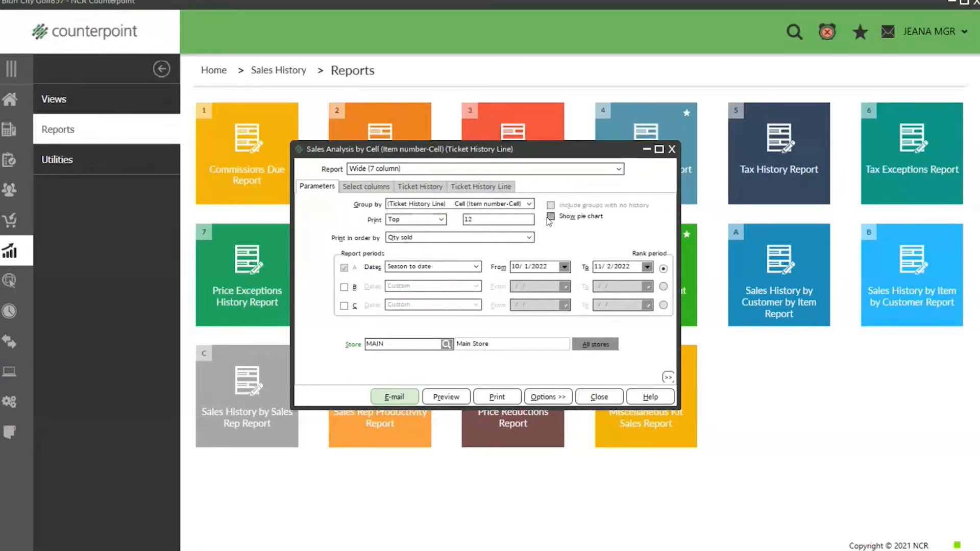
click(563, 217)
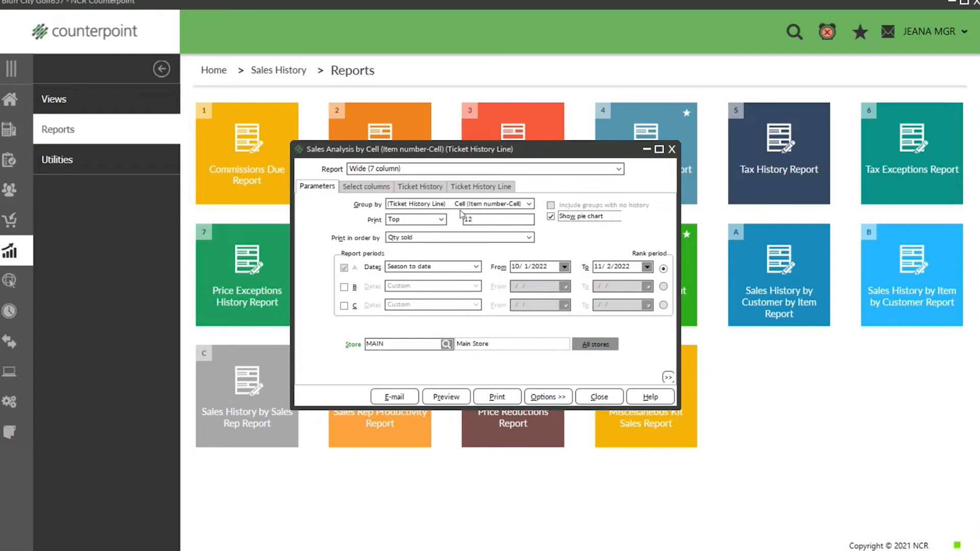
click(453, 397)
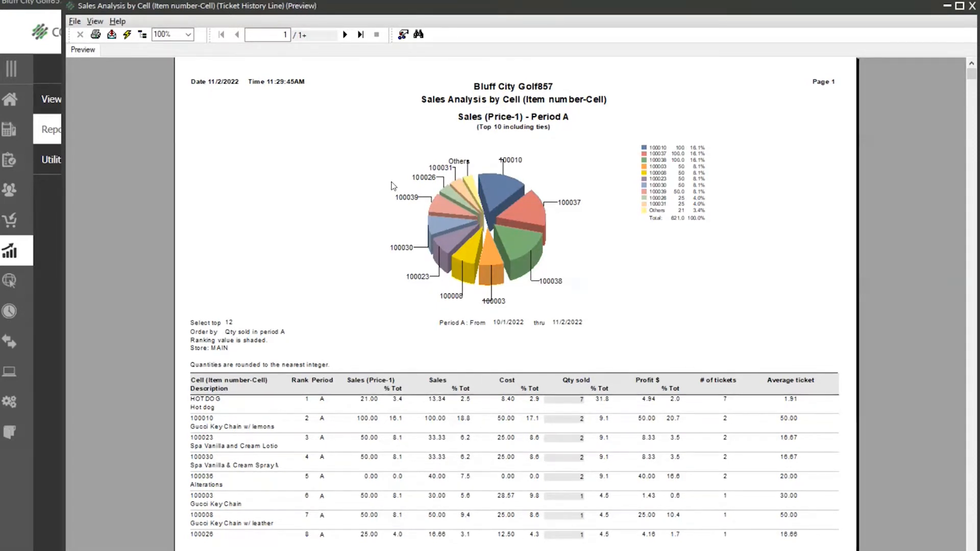
click(972, 6)
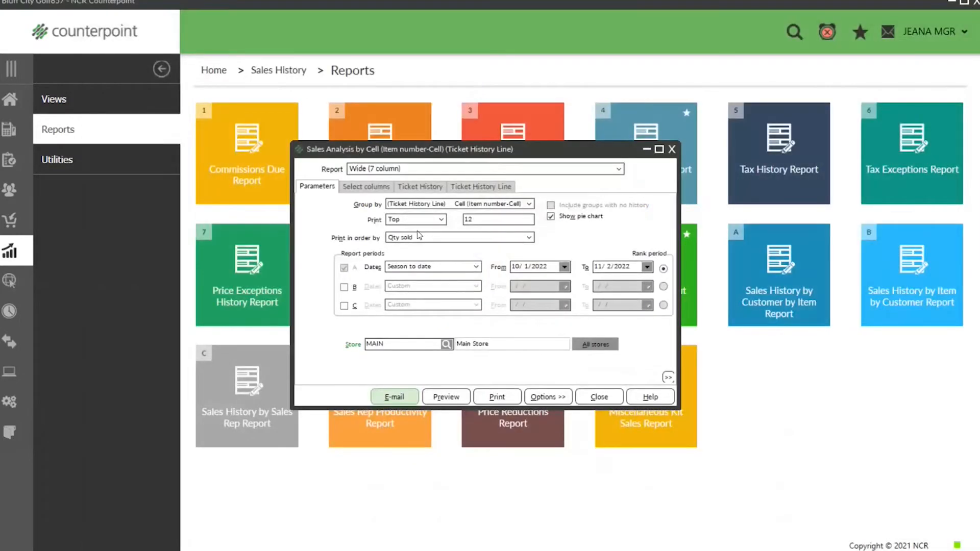
Step: Close and reopen the Sales Analysis by Group report and load the "Item sales gridded" parameters
click(600, 398)
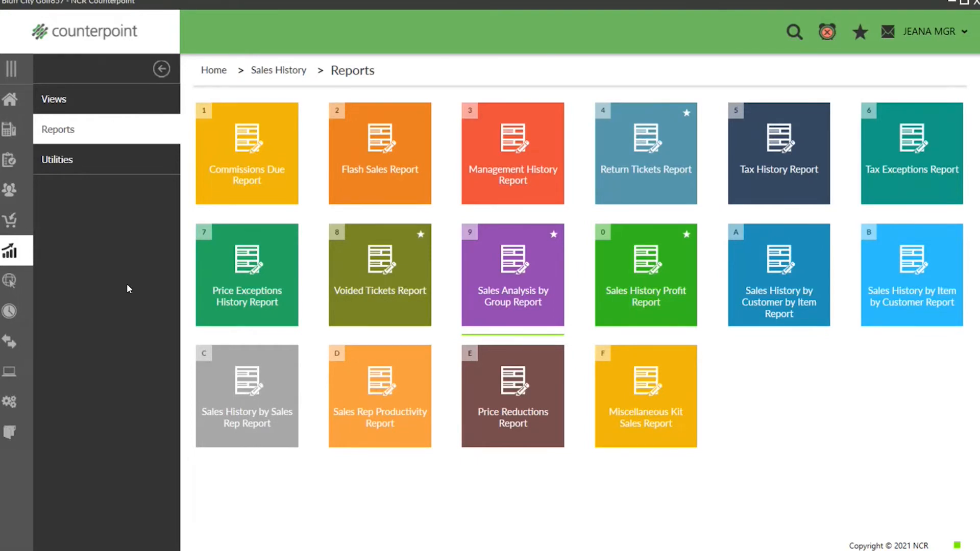
click(486, 303)
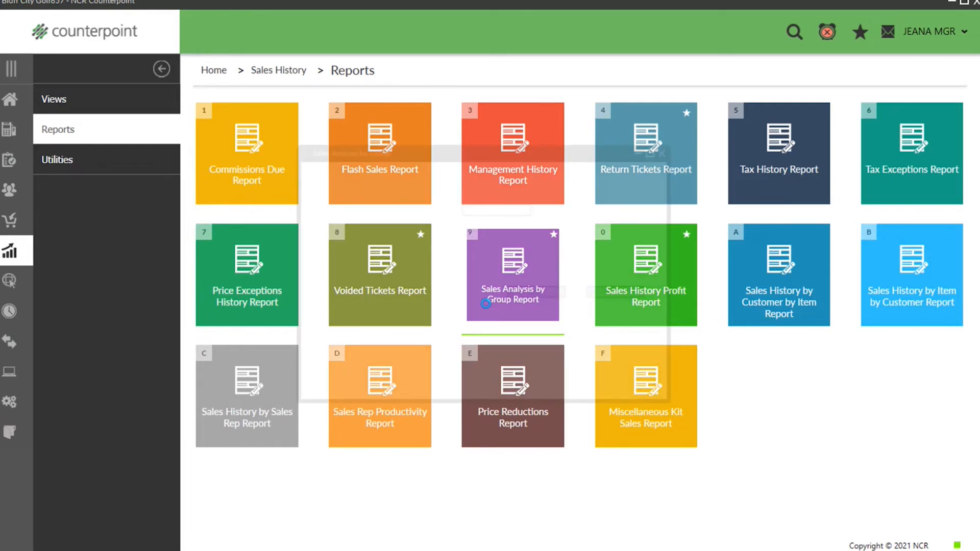
click(546, 396)
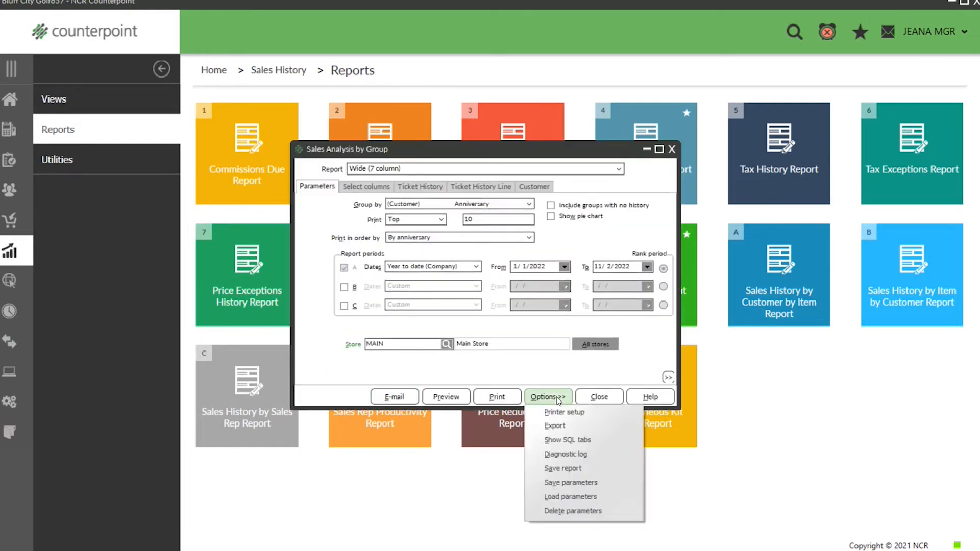
click(559, 498)
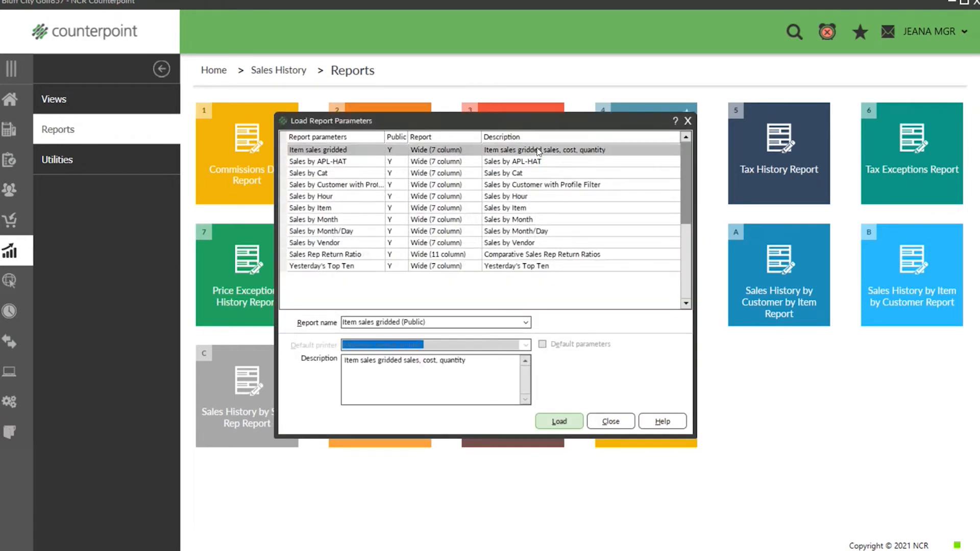
click(559, 420)
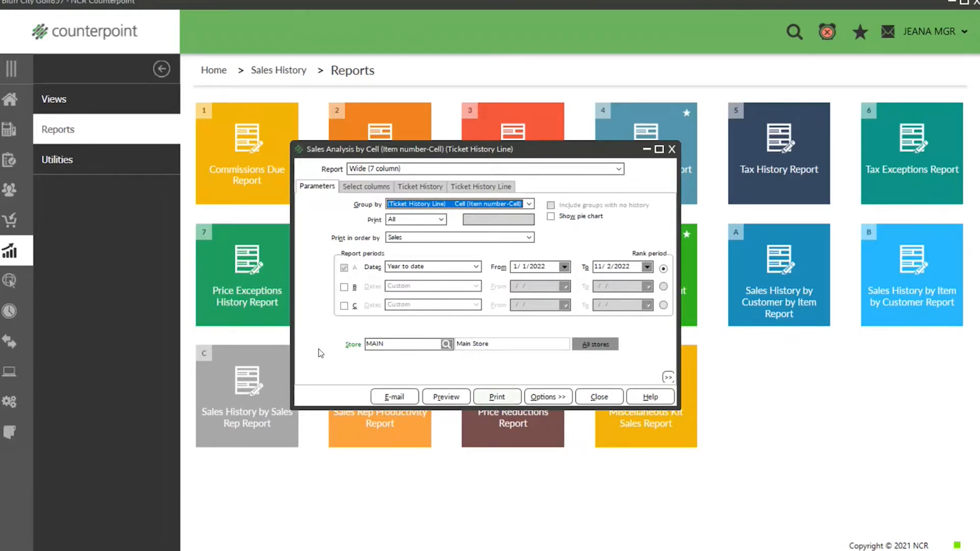
Step: Restrict the reloaded report to the top 12 groups
click(437, 221)
click(426, 234)
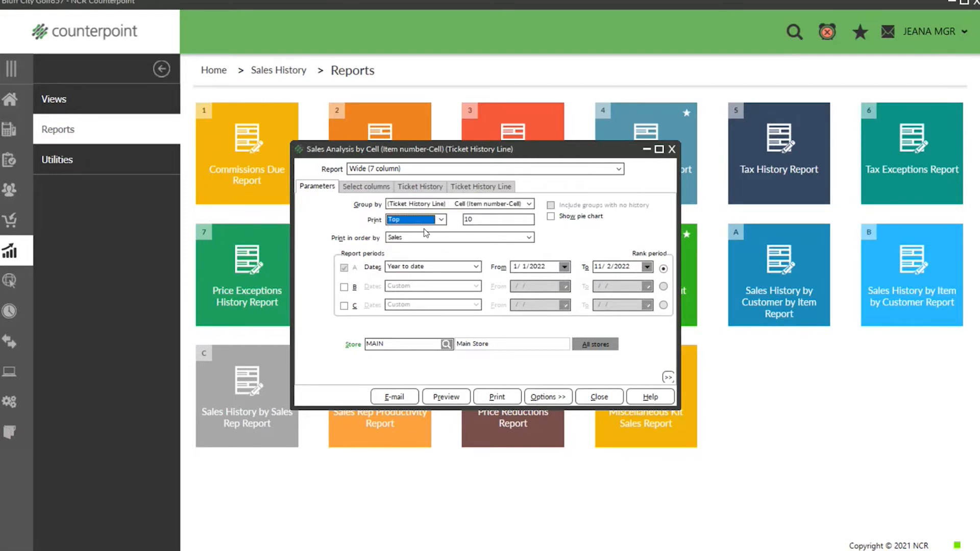
click(484, 221)
key(BackSpace)
text(2)
Step: Order the report by Qty sold and set the period A dates to Month to date
click(431, 237)
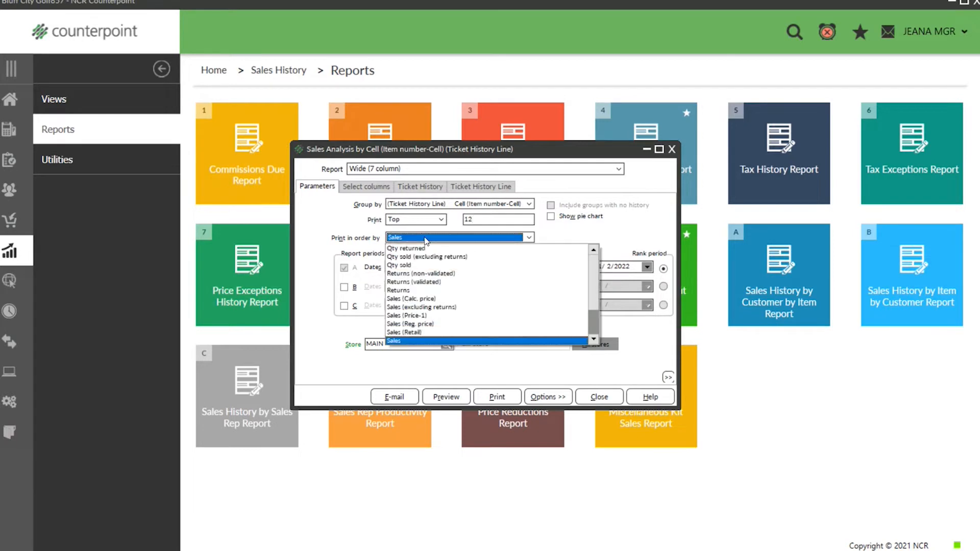
click(417, 265)
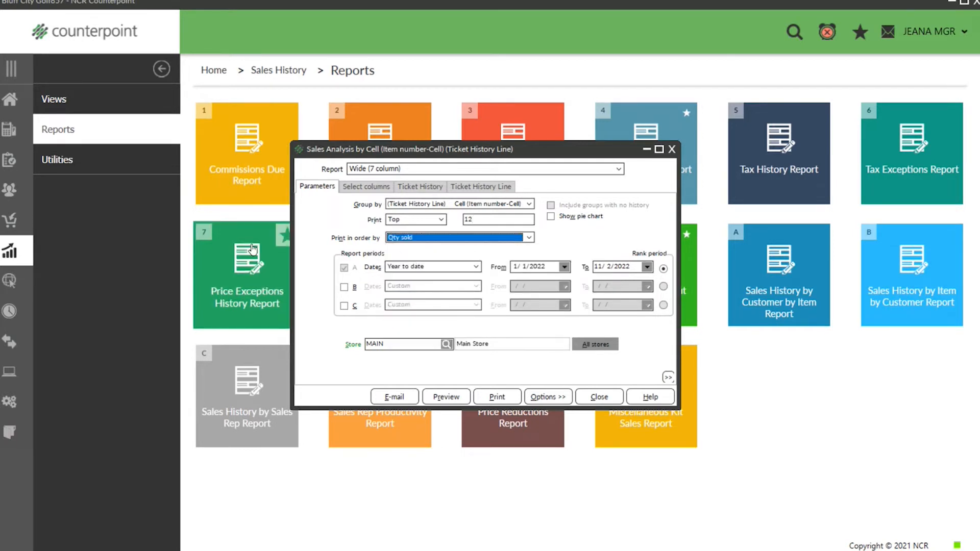
click(472, 267)
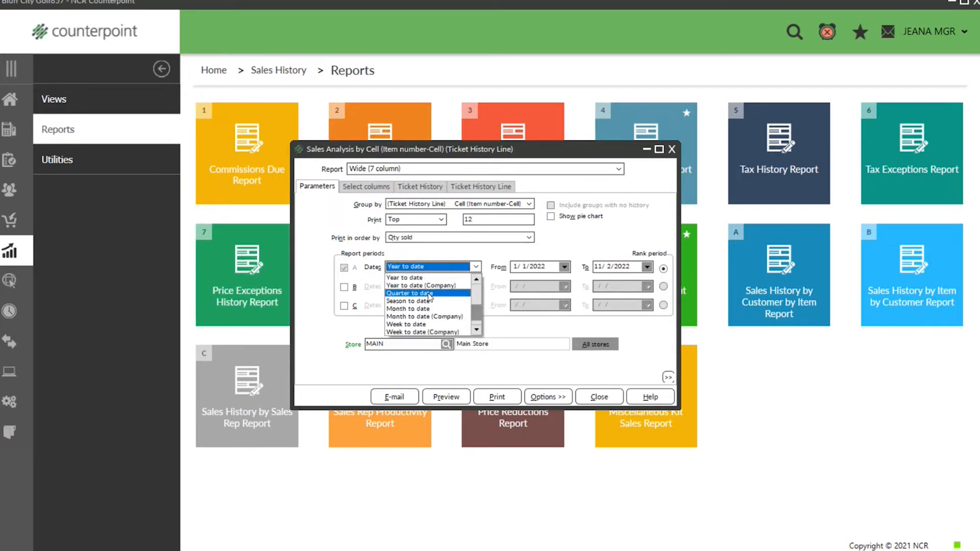
click(425, 310)
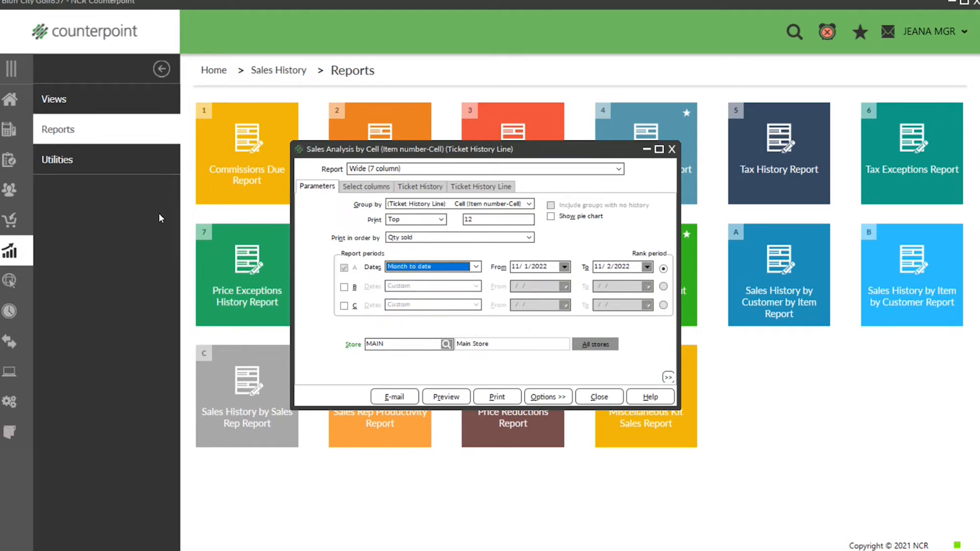
Step: Save the changed settings as new public report parameters named "Item sales gridded top 12"
click(547, 398)
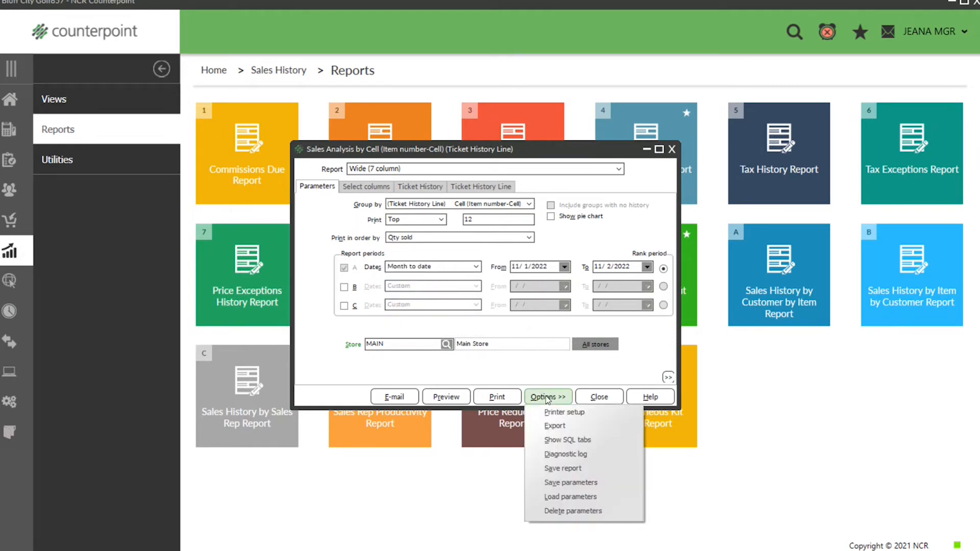
click(580, 483)
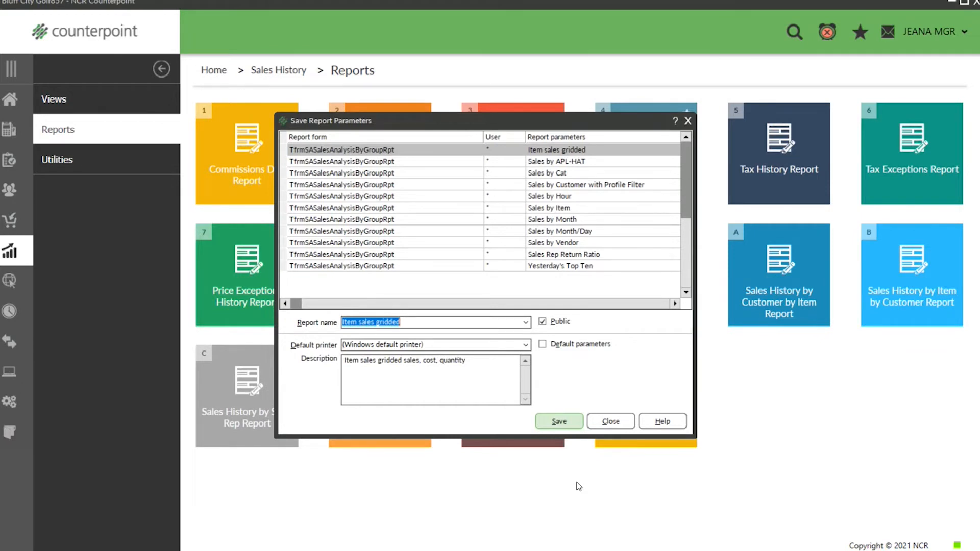
key(shift+Right)
key(shift+Right)
key(shift+Right)
key(shift+Right)
key(shift+Right)
key(shift+Right)
key(shift+Right)
key(shift+Right)
key(shift+Right)
key(shift+Right)
key(shift+Right)
key(shift+Right)
key(shift+Right)
key(shift+Right)
key(shift+Right)
key(shift+Right)
key(shift+Right)
key(shift+Right)
text(top 12)
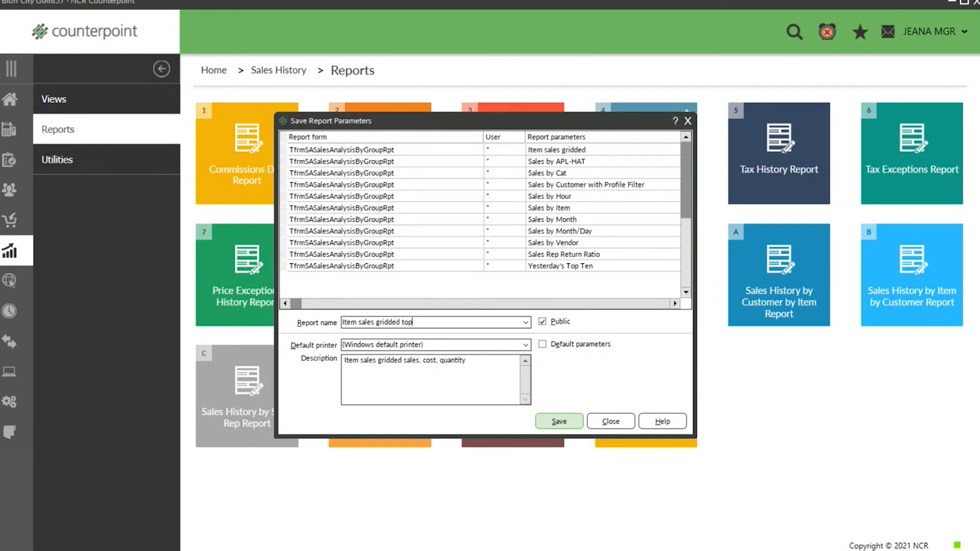
text( top 12)
click(560, 422)
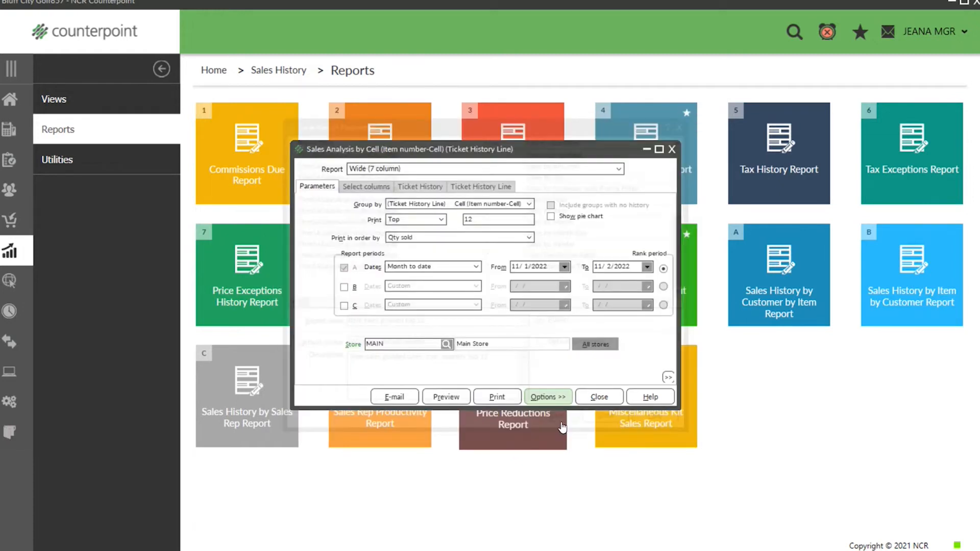
Step: Close and reopen the Sales Analysis by Group report and load the "Item sales gridded top 12" parameters
click(590, 518)
click(485, 268)
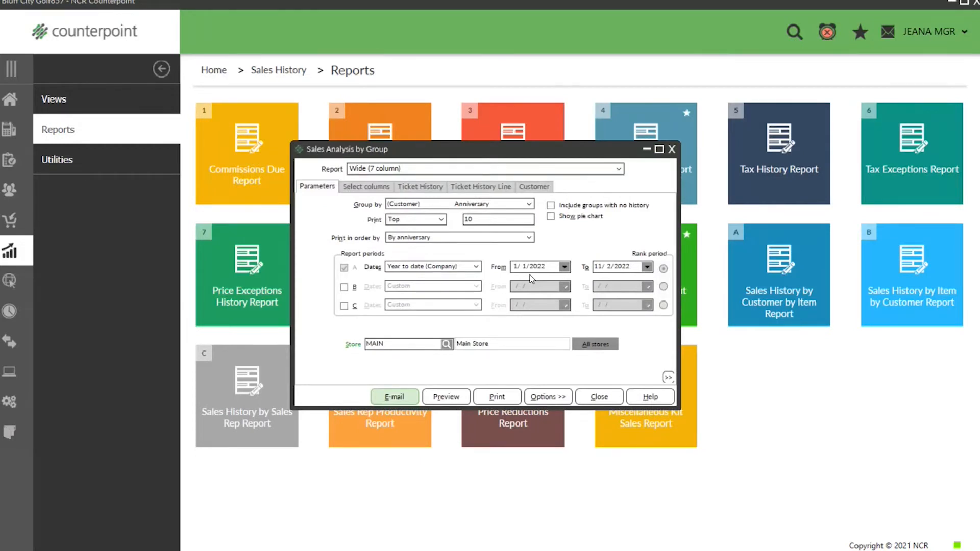
click(543, 399)
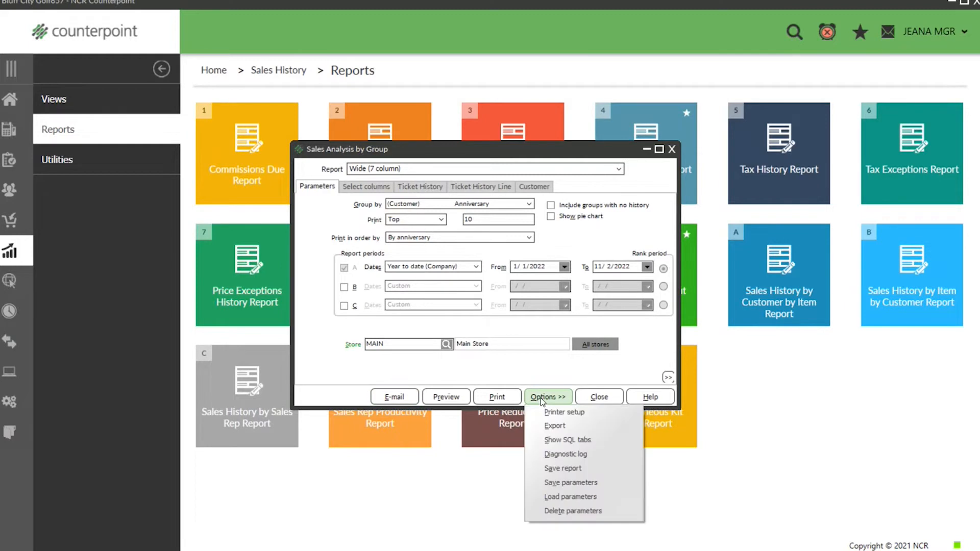
click(566, 496)
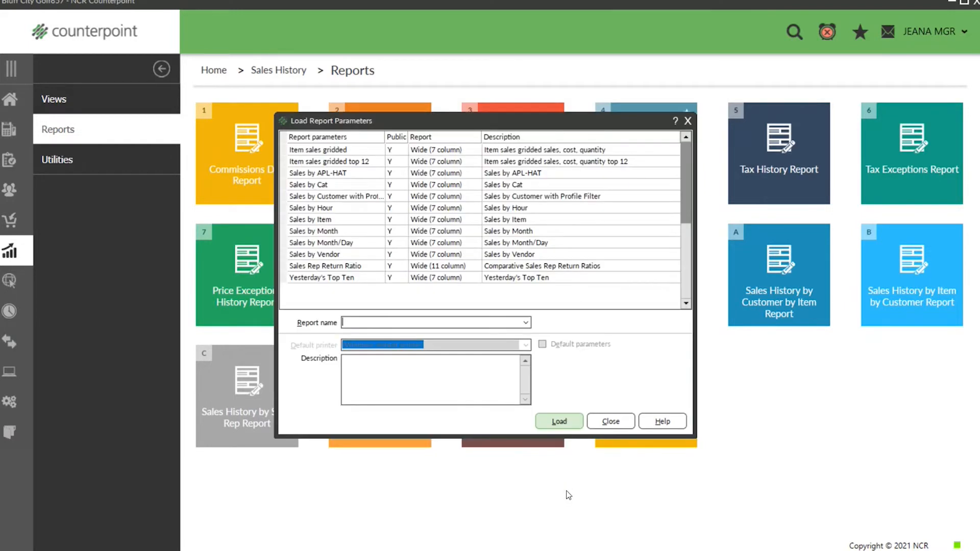
click(519, 153)
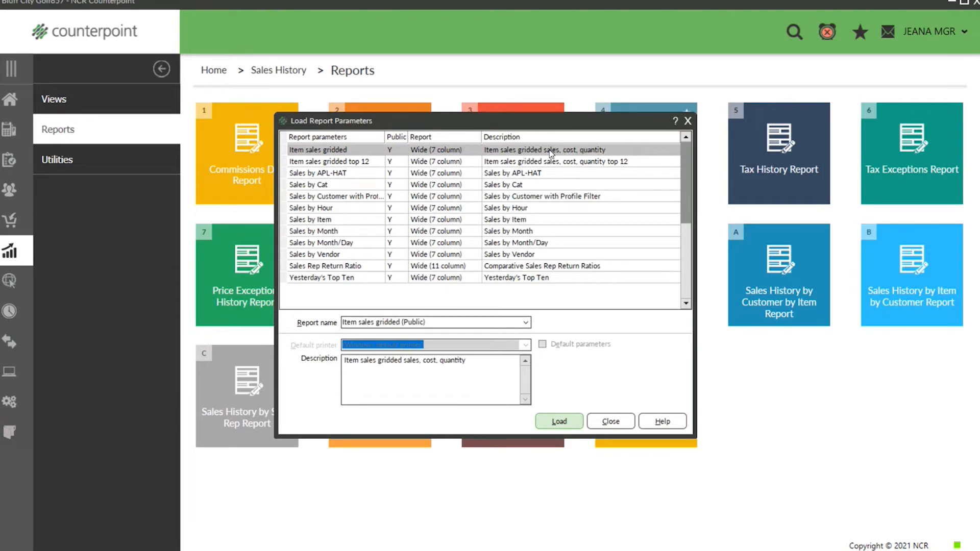
click(583, 160)
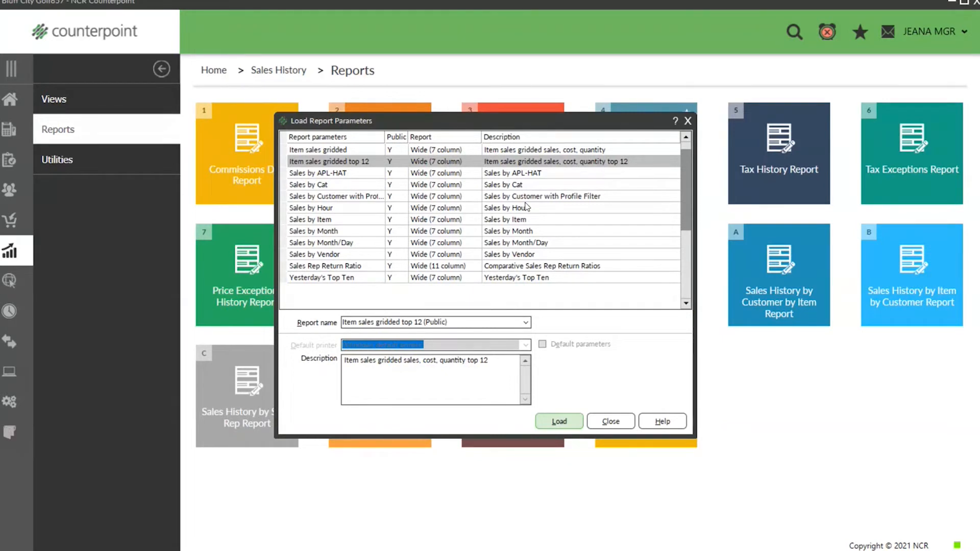
click(558, 422)
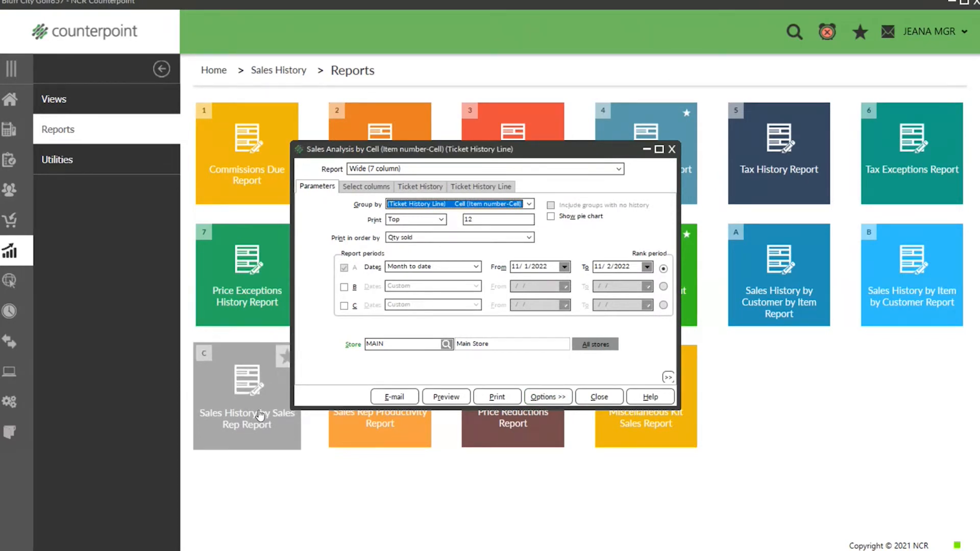
Step: Close the Sales Analysis report and open the Unposted Sales Analysis Report from the Point of Sale reports
click(599, 396)
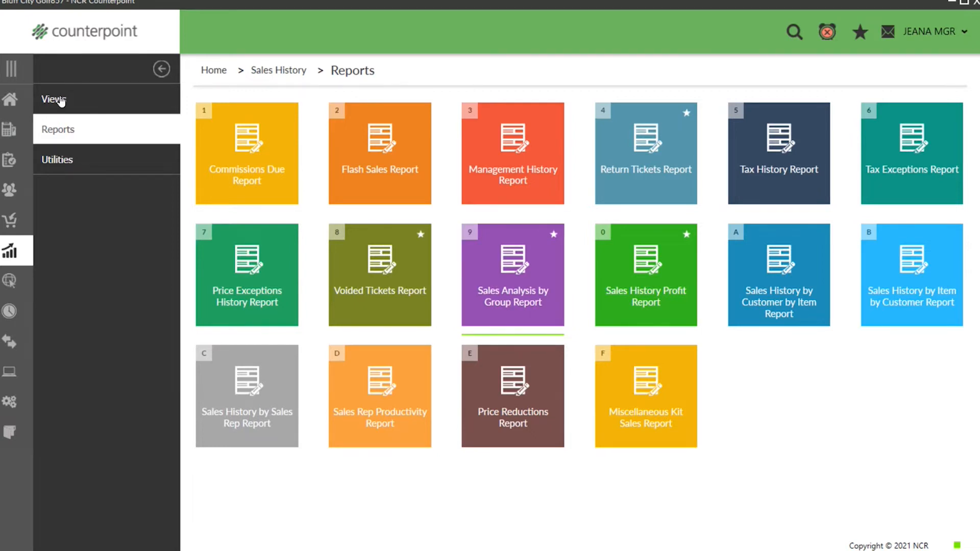
click(19, 107)
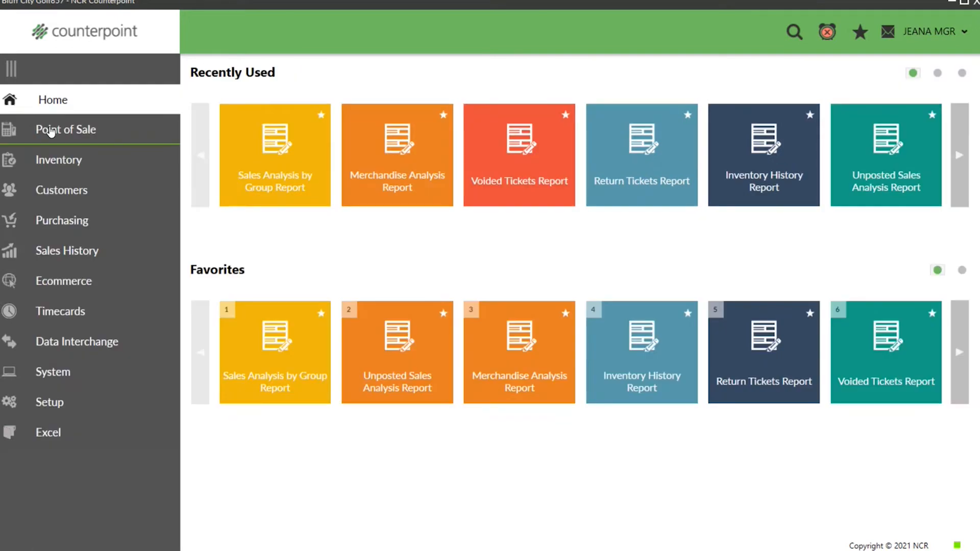
click(48, 128)
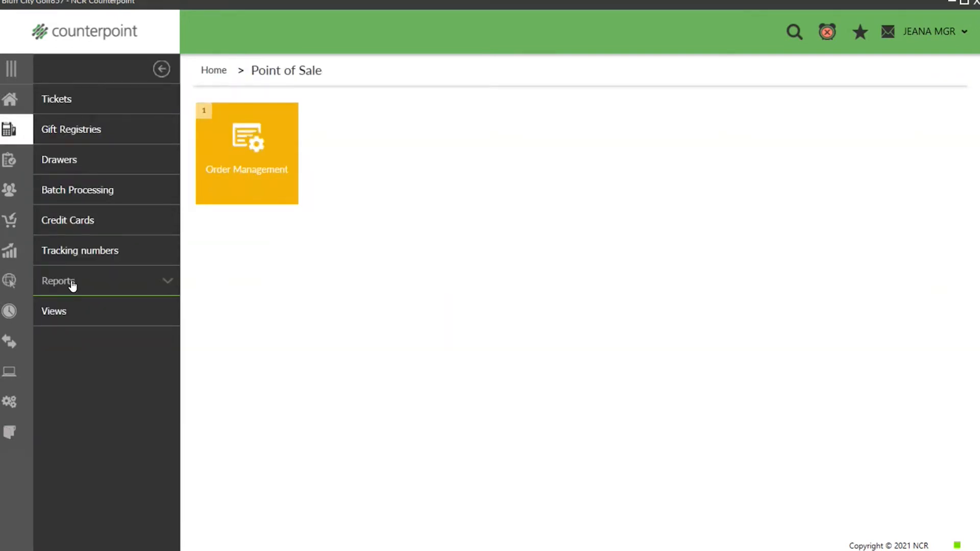
click(72, 284)
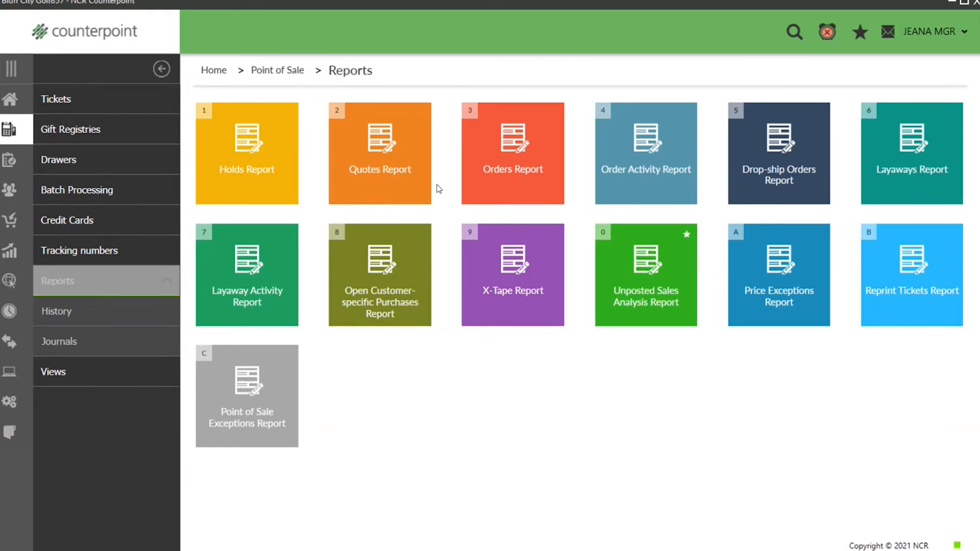
click(657, 272)
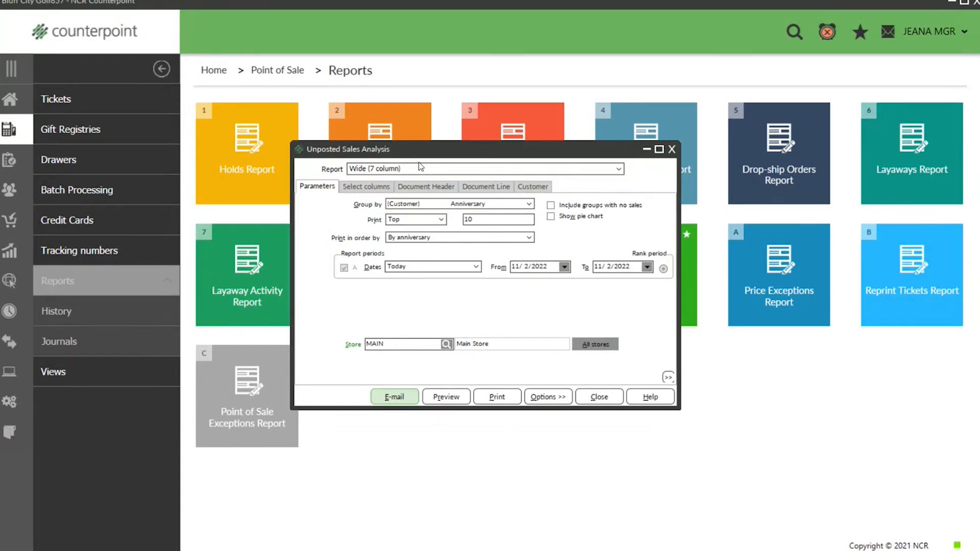
Step: Use the Wide (7 column) report layout, group by Document Header Hour, and include all groups
click(419, 169)
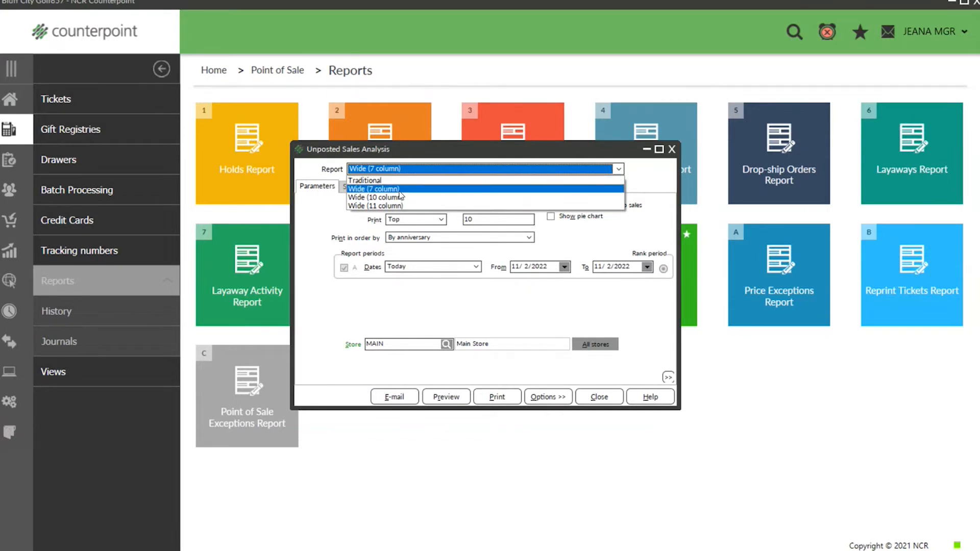
click(400, 192)
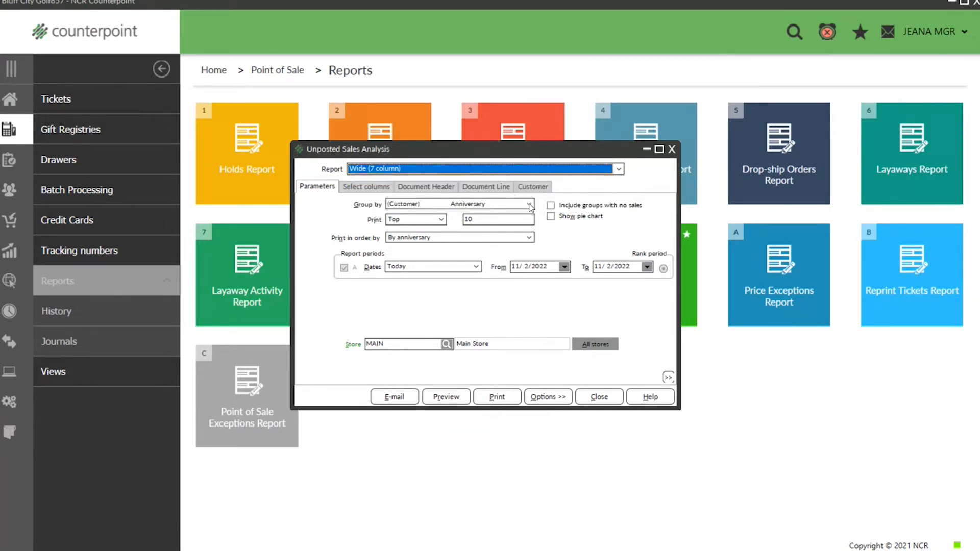
click(529, 204)
scroll(443, 273, down, 4)
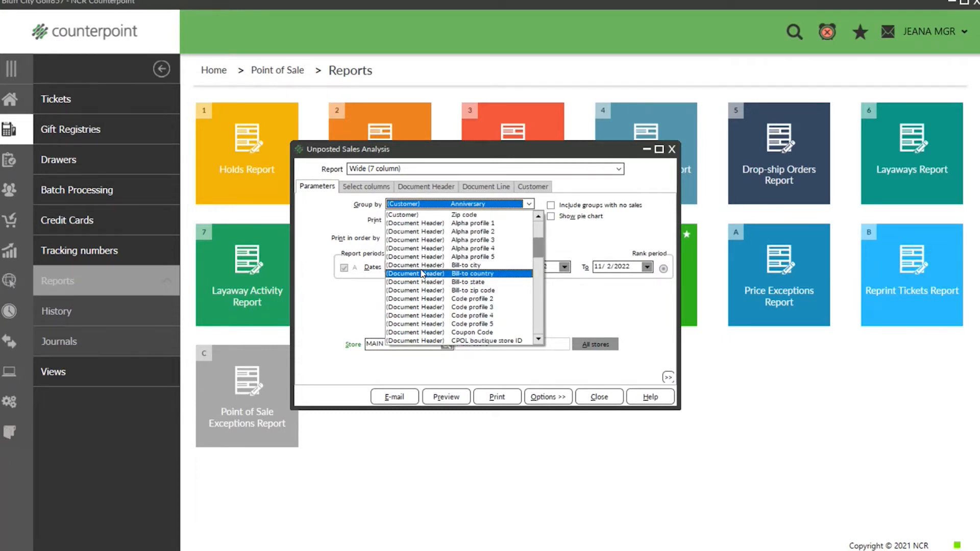
scroll(421, 274, down, 1)
scroll(423, 278, down, 10)
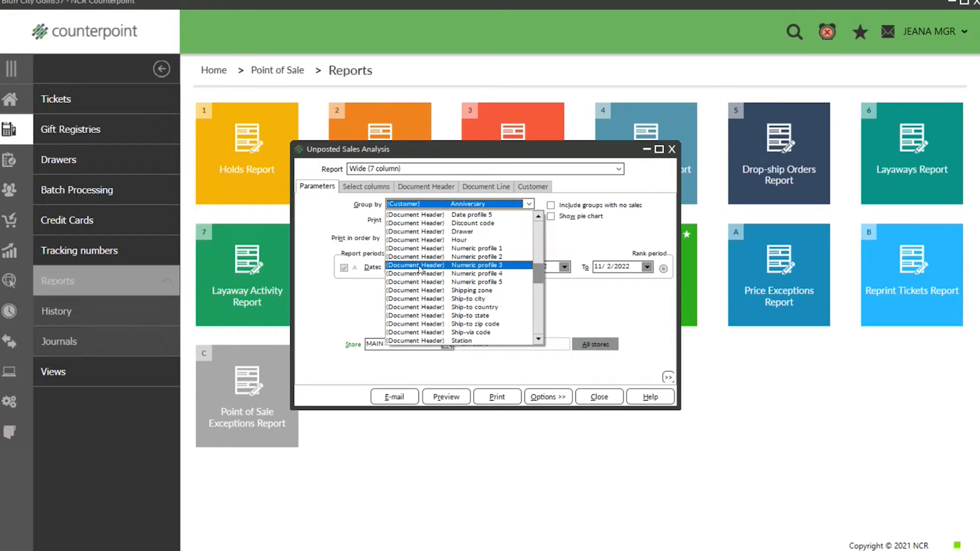
scroll(423, 283, down, 7)
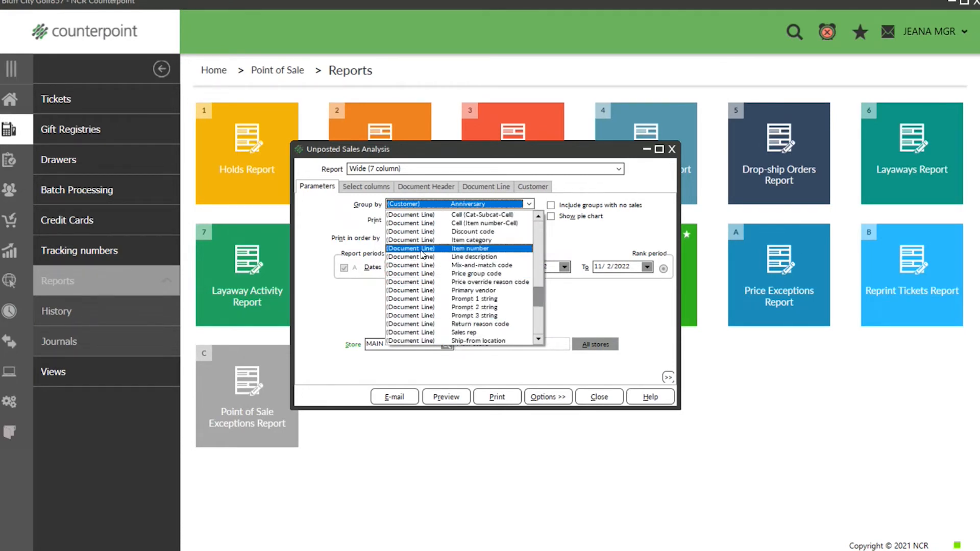
scroll(472, 240, up, 10)
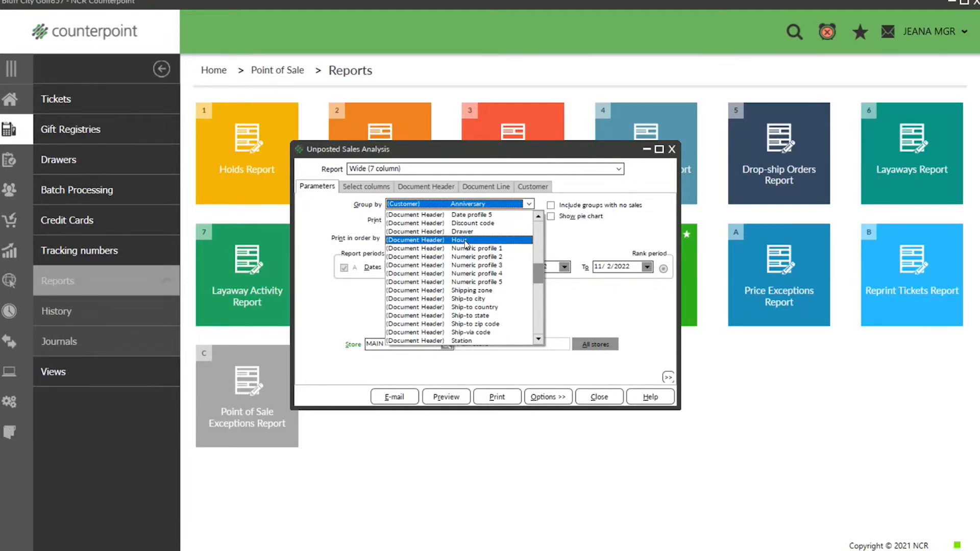
click(466, 241)
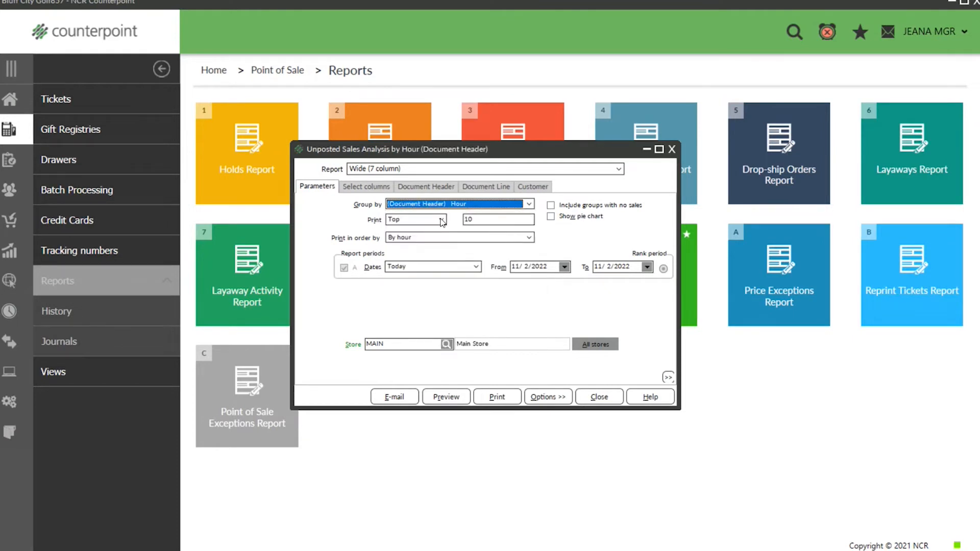
click(441, 221)
click(398, 248)
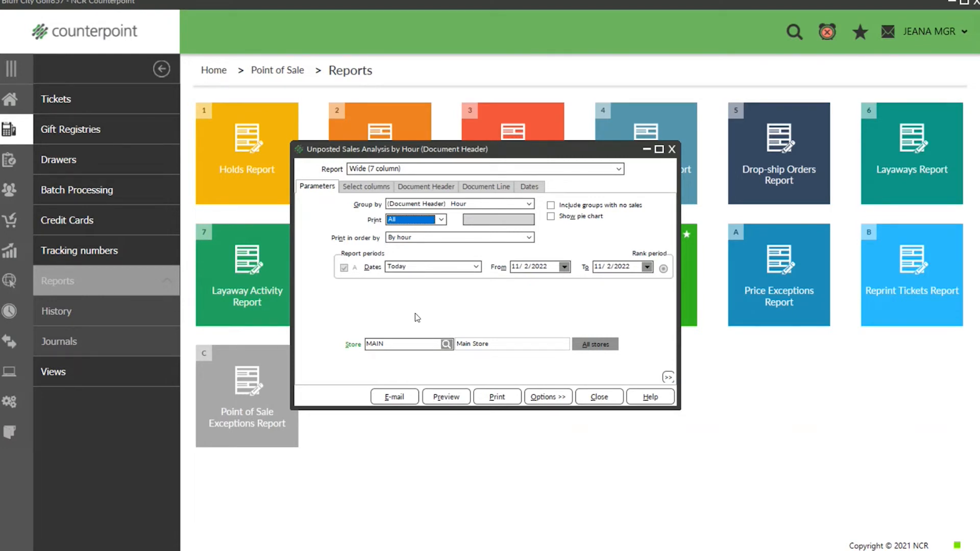
Step: Add Cost and Qty sold to the visible columns of the unposted sales report
key(ctrl+Tab)
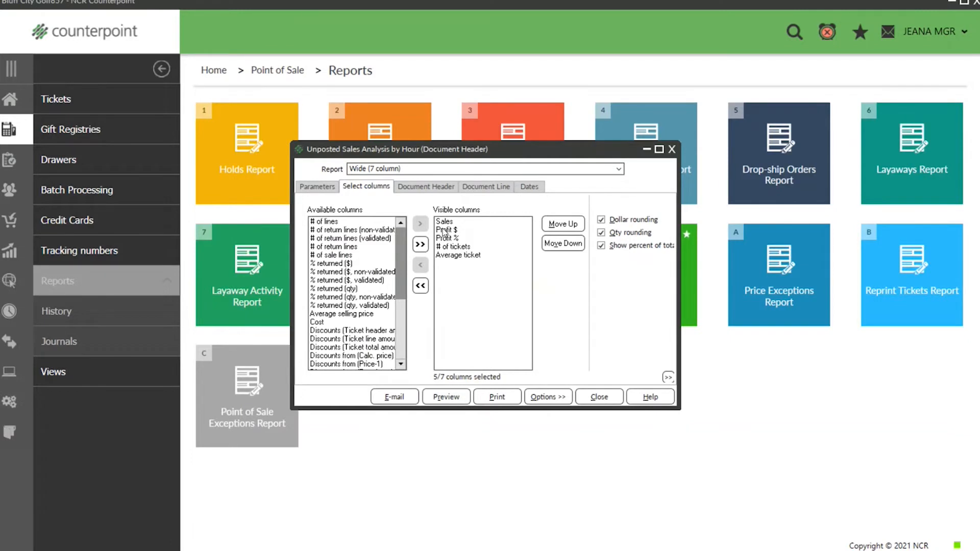
double_click(326, 322)
scroll(337, 285, down, 1)
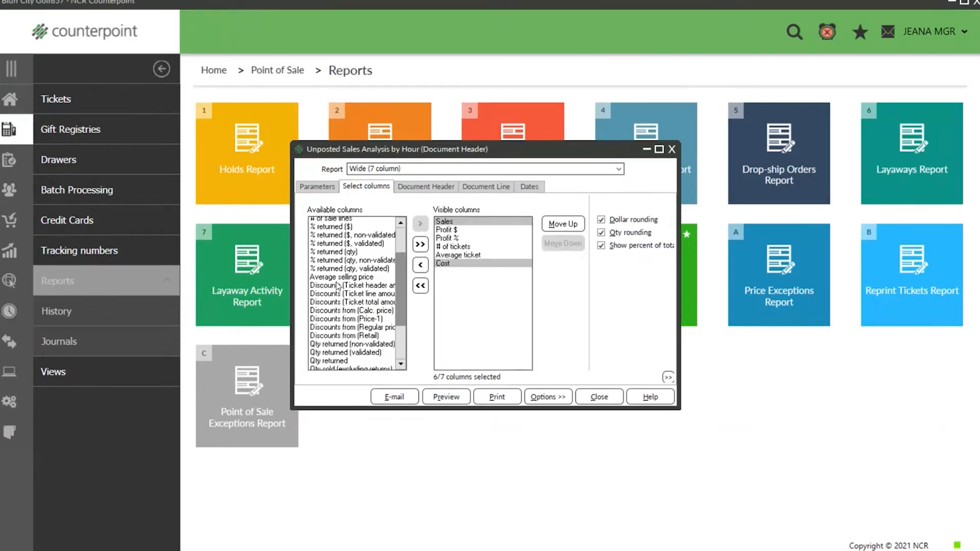
scroll(337, 285, down, 3)
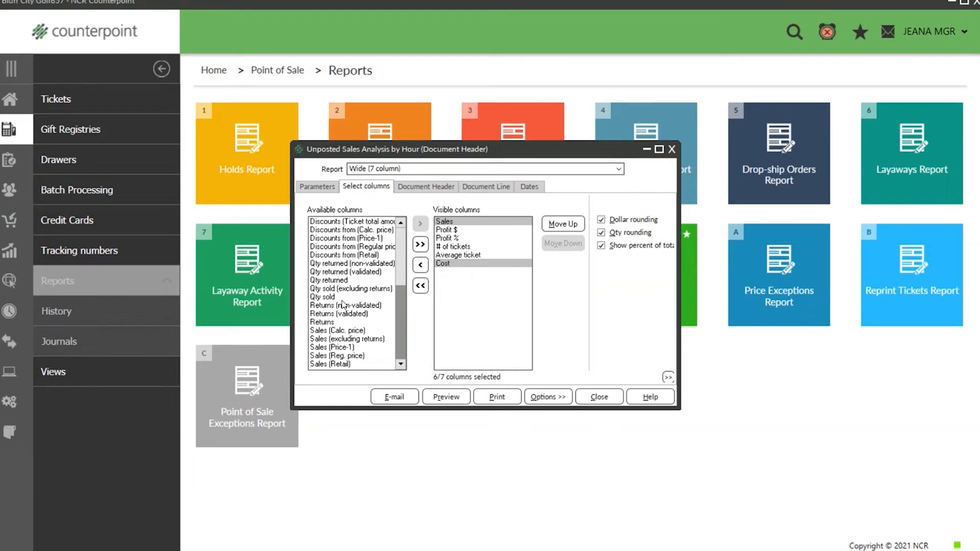
double_click(326, 296)
Step: Reorder the visible columns so Cost and Qty sold directly follow Sales, and turn off dollar rounding
click(560, 224)
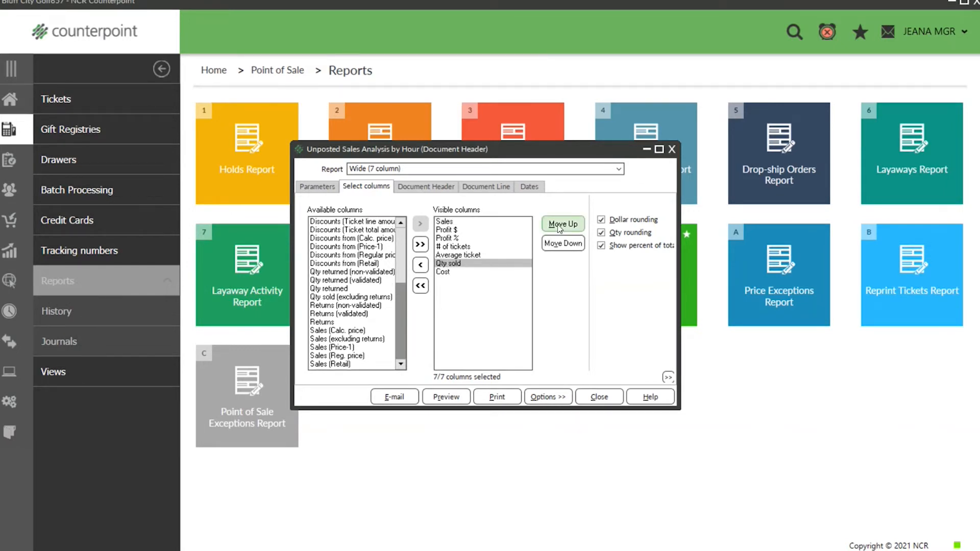
click(560, 225)
click(560, 225)
click(560, 225)
click(560, 224)
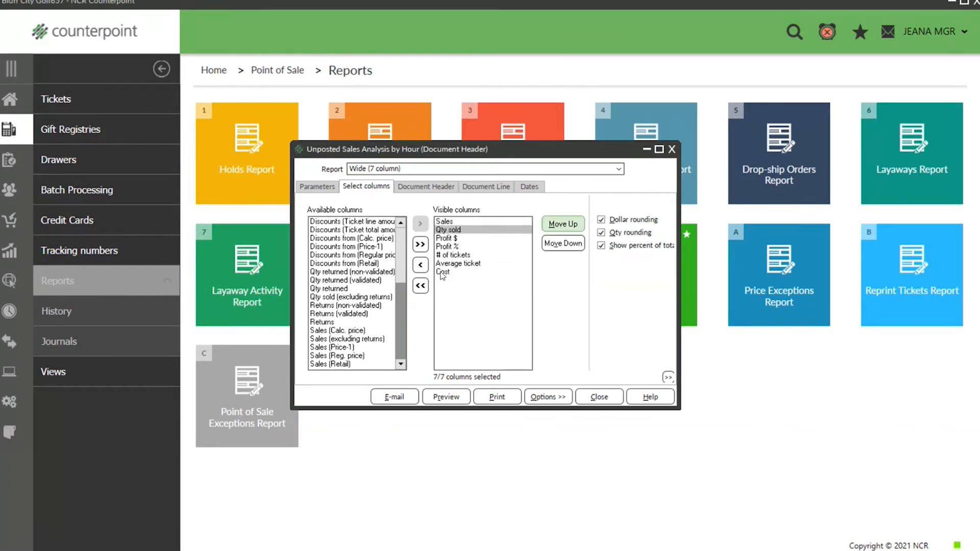
click(459, 272)
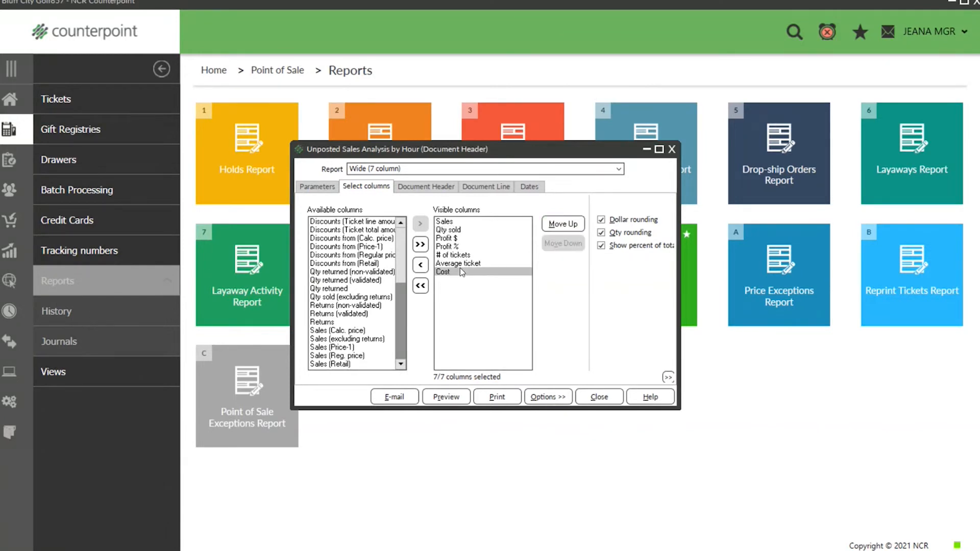
click(558, 227)
click(558, 227)
click(559, 227)
click(558, 227)
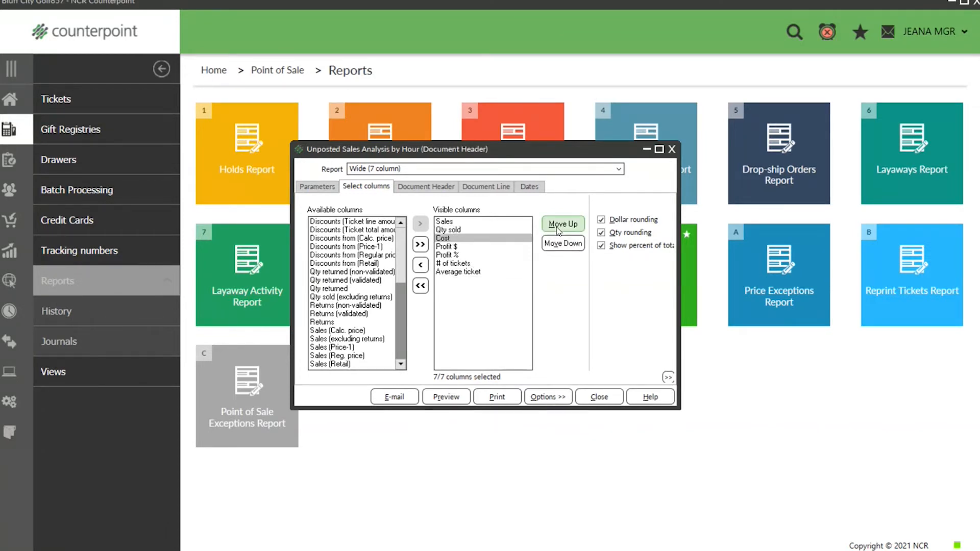
click(558, 228)
click(601, 219)
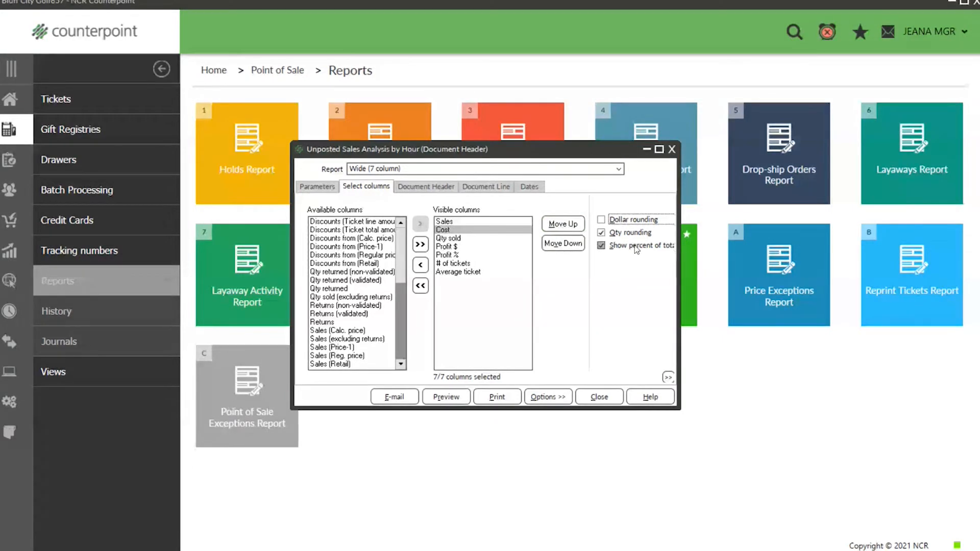
Step: Look over the document filters, preview the Unposted Sales Analysis by Hour report for today, and close the preview
click(426, 187)
click(485, 188)
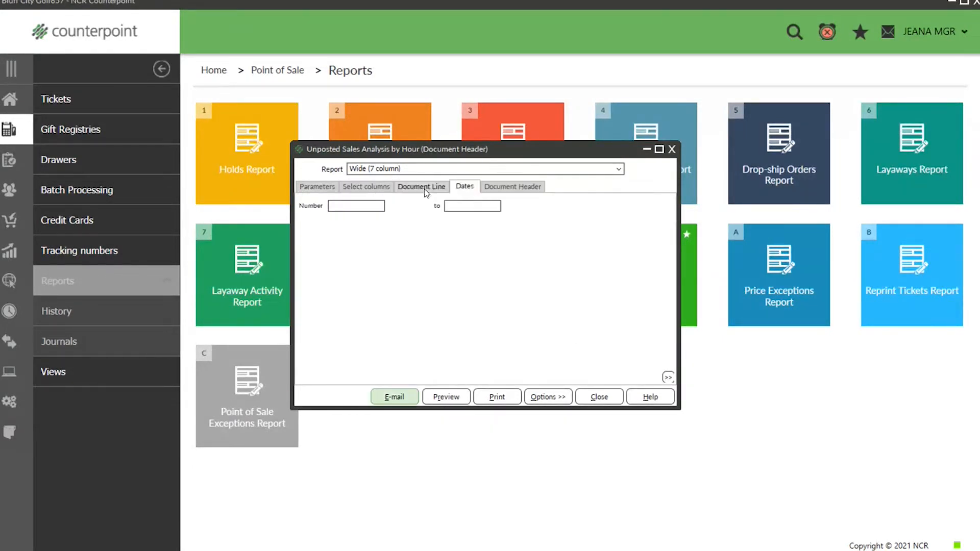
click(317, 186)
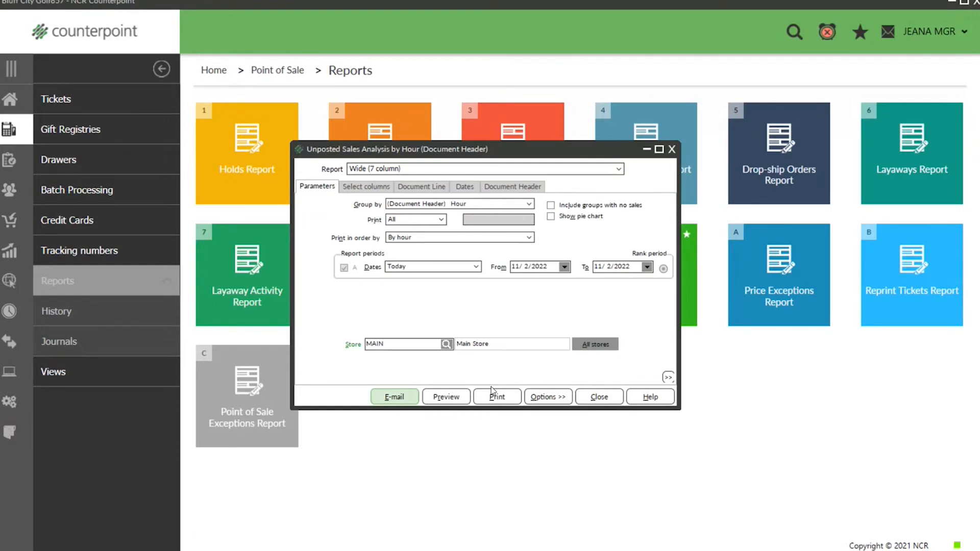
click(449, 397)
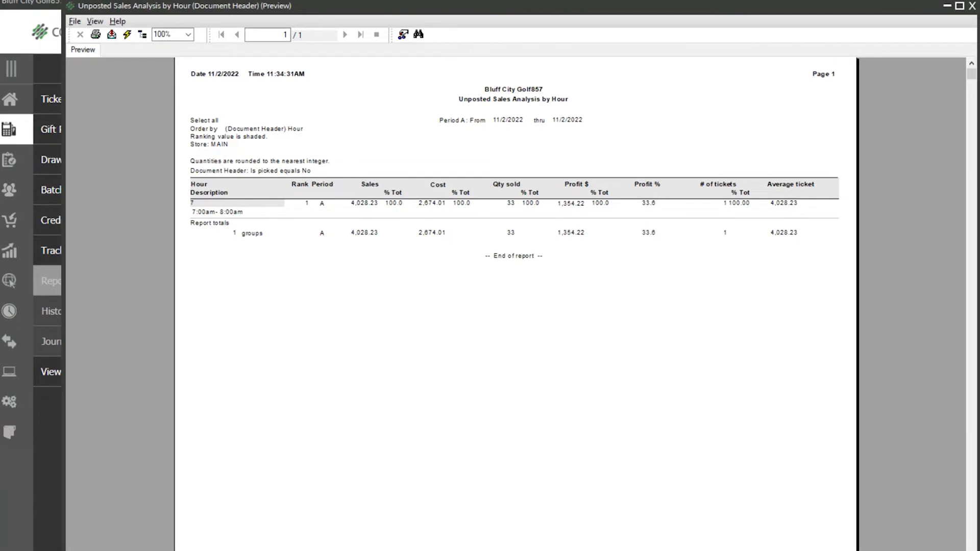
click(973, 6)
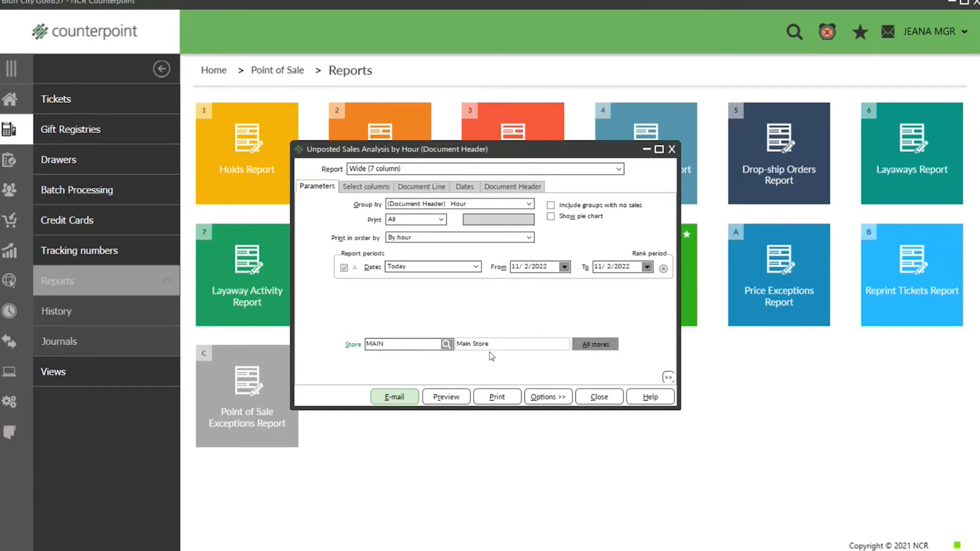
Step: Check the selected columns, start saving the unposted sales report's parameters, and name the set "Sales by hour again"
click(375, 188)
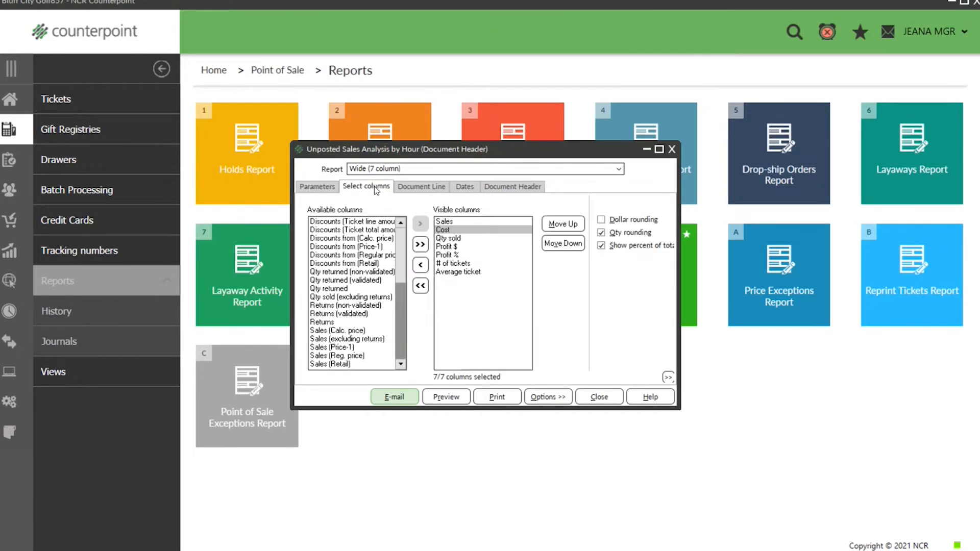
click(317, 191)
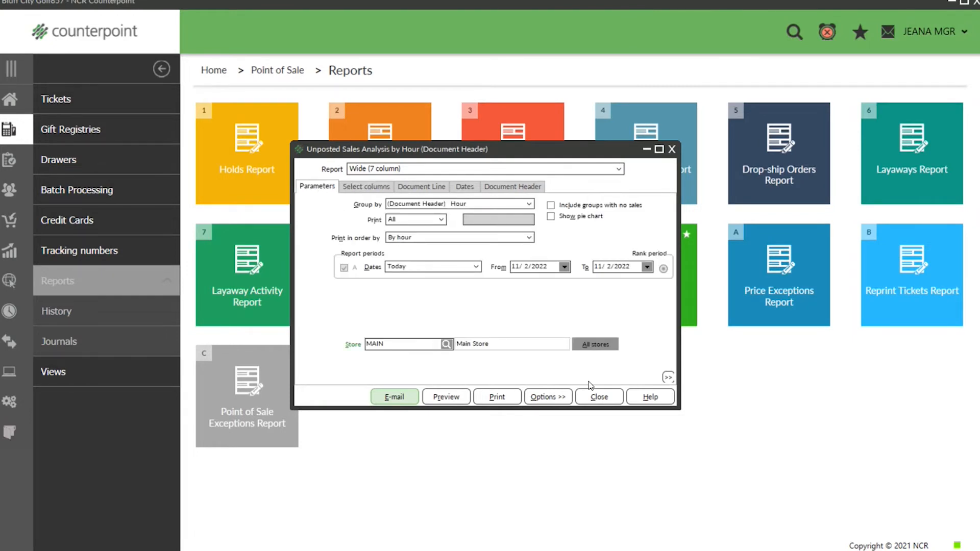
click(561, 397)
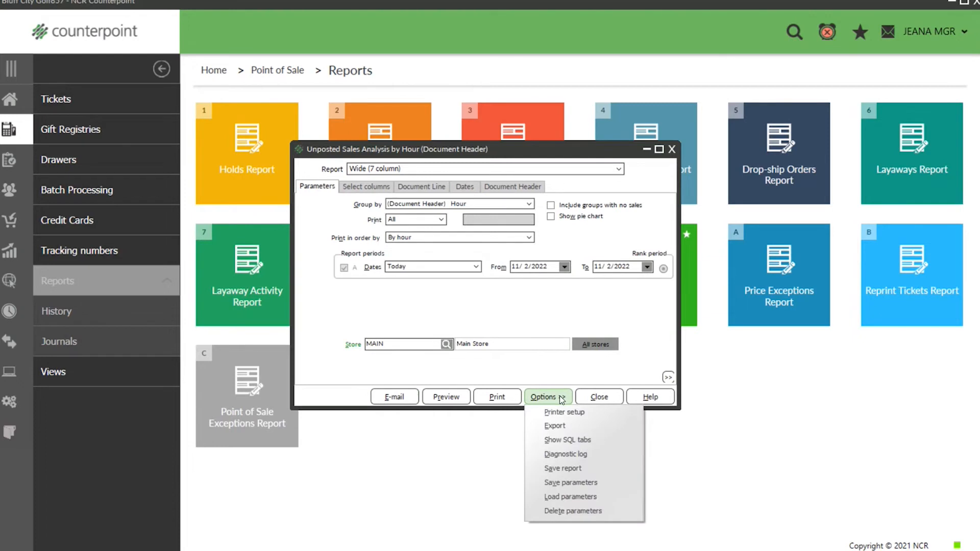
click(565, 482)
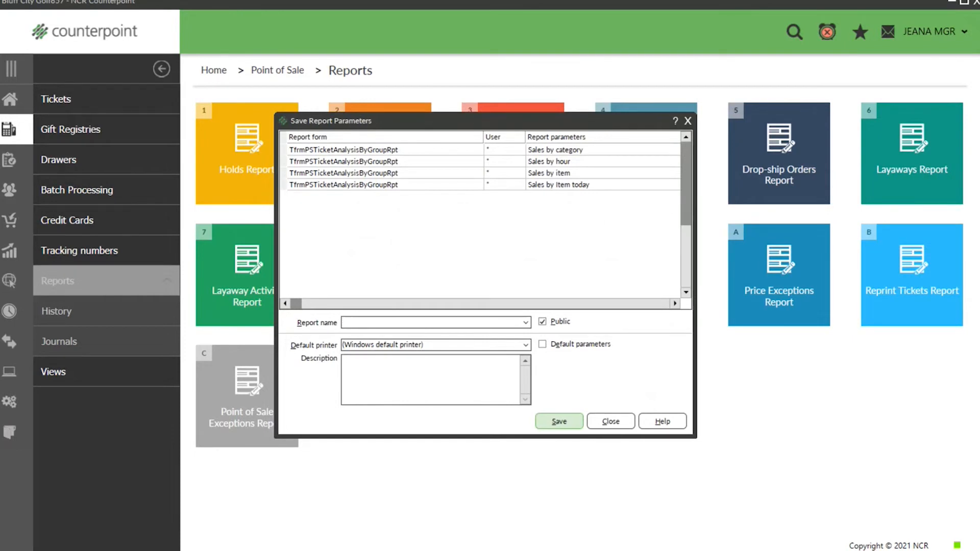
text(Sales b)
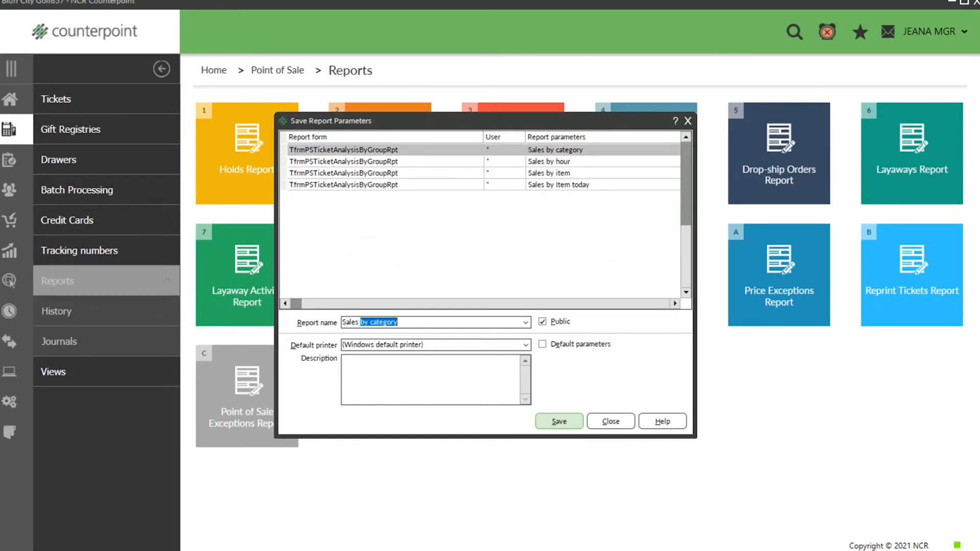
text(y hour )
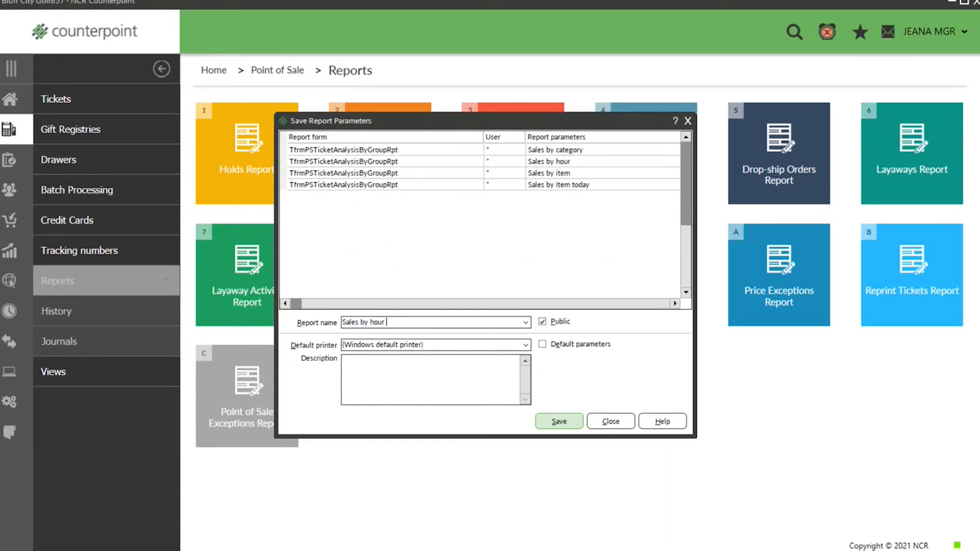
text(again)
Step: Describe the parameter set as "Sales by hour again add additional information", save it as public, and close the report
drag(424, 323, 342, 321)
key(ctrl+c)
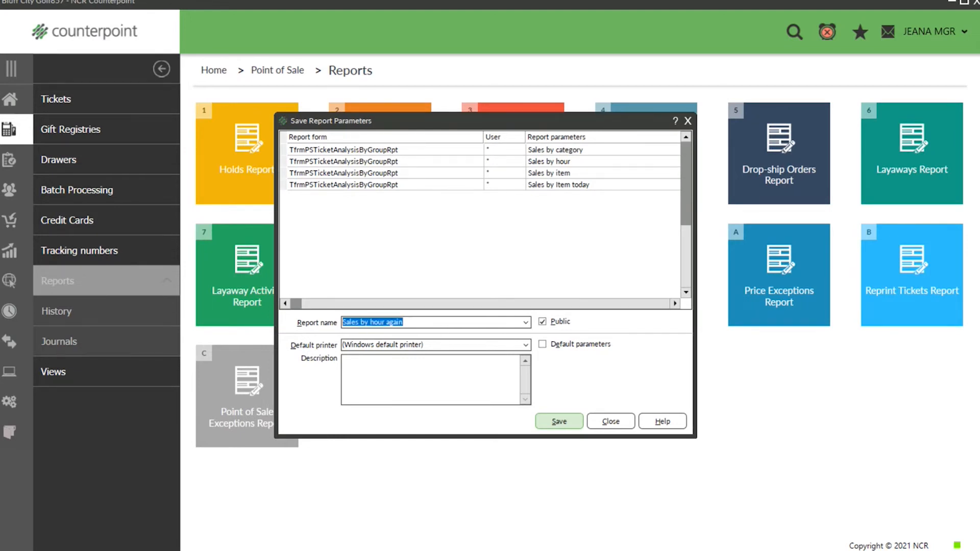
click(354, 370)
key(ctrl+v)
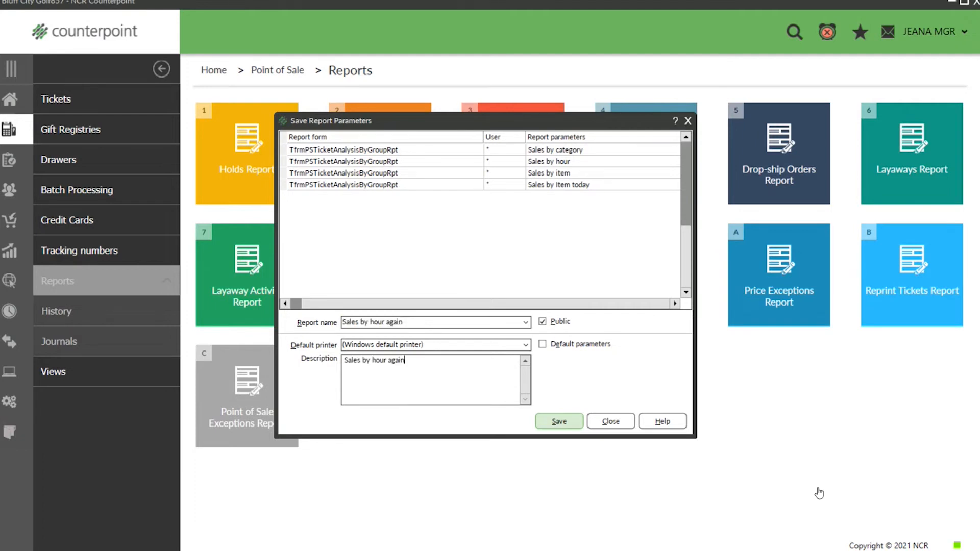
text(add additional information)
click(562, 425)
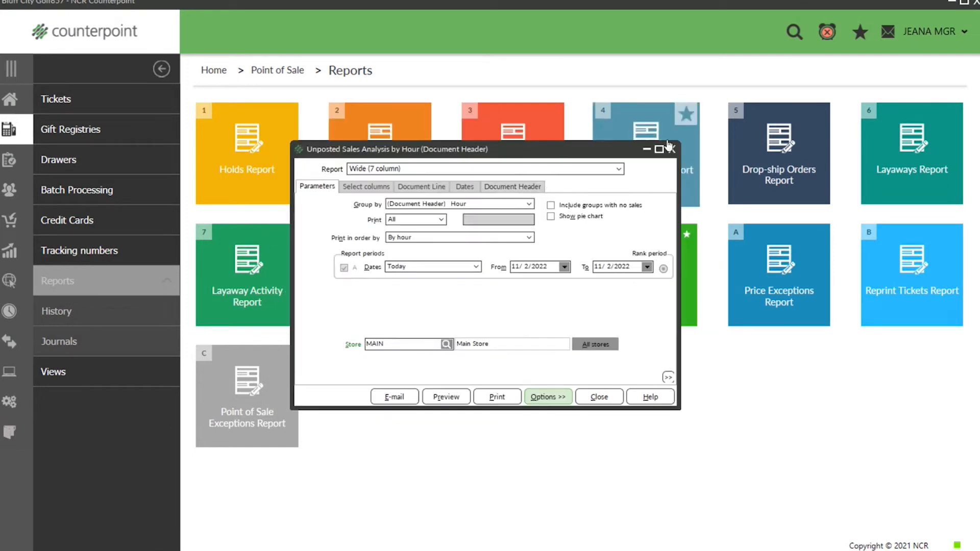
click(672, 150)
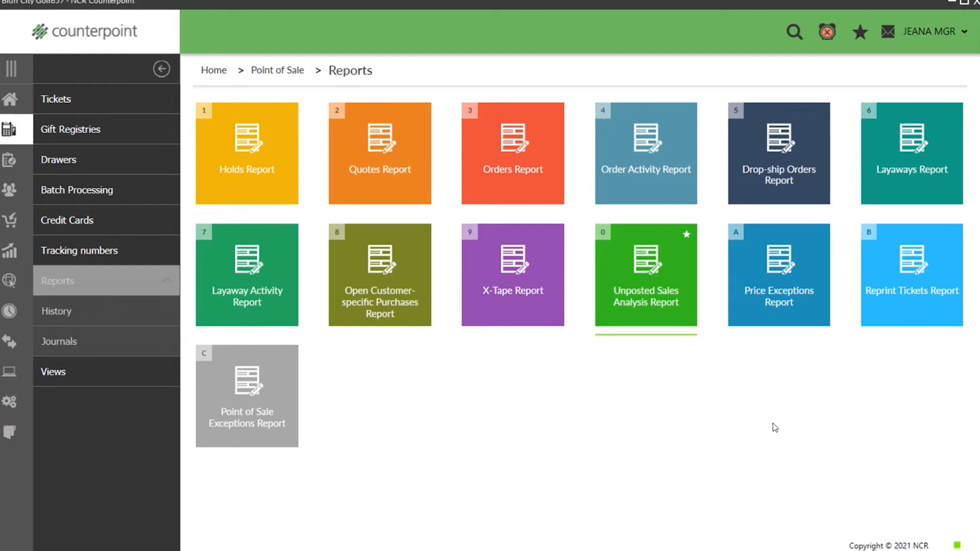
Step: Reopen the Unposted Sales Analysis Report and load the saved "Sales by item" parameters
click(666, 301)
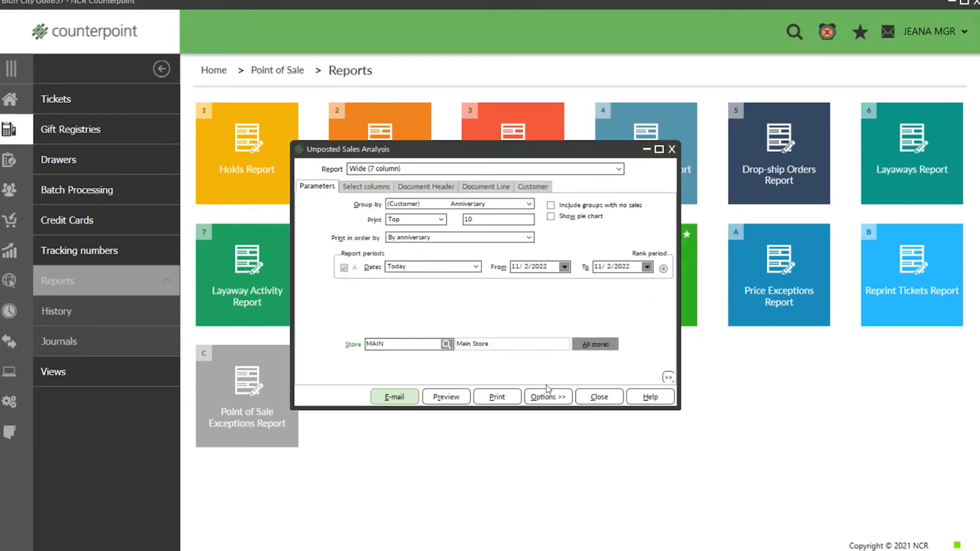
click(545, 397)
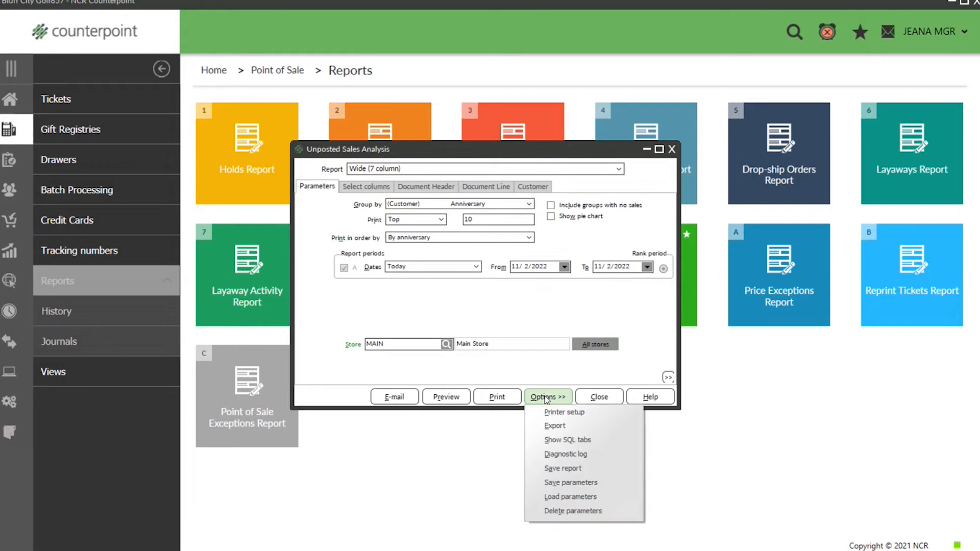
click(553, 495)
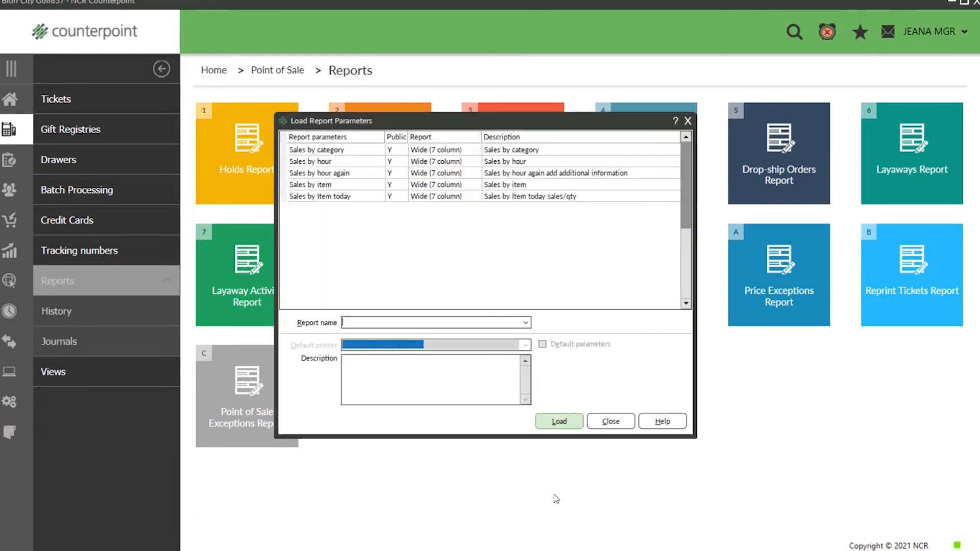
click(498, 184)
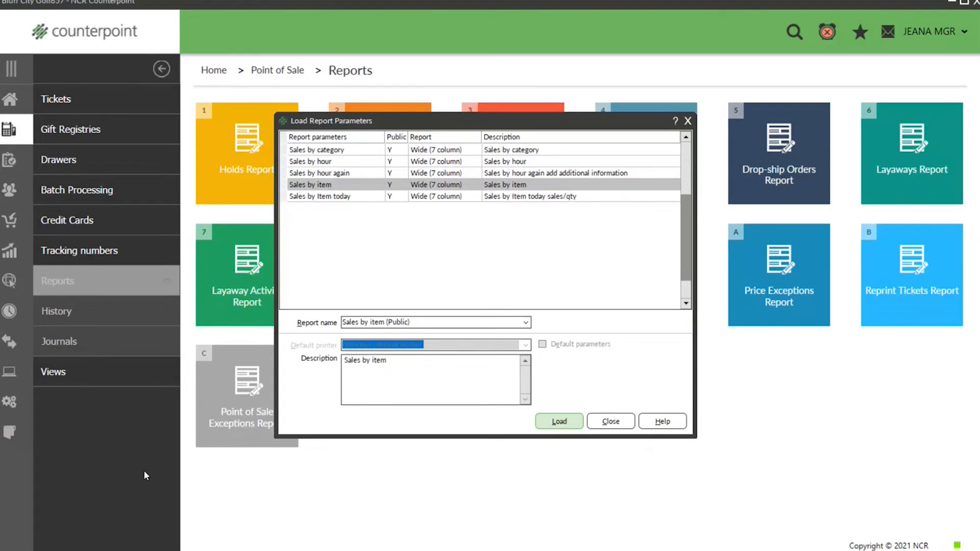
click(559, 422)
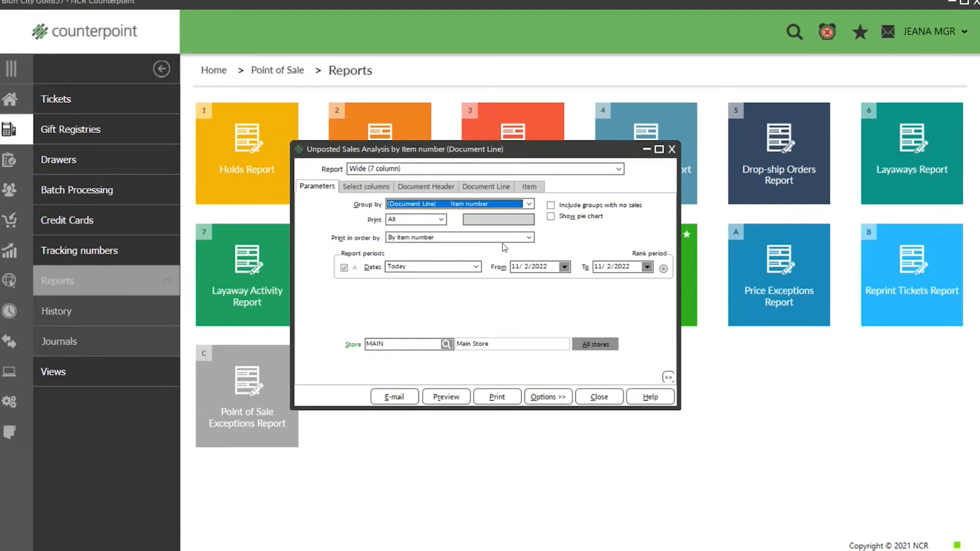
Step: Set the unposted sales by item report to print in order by Sales
click(522, 238)
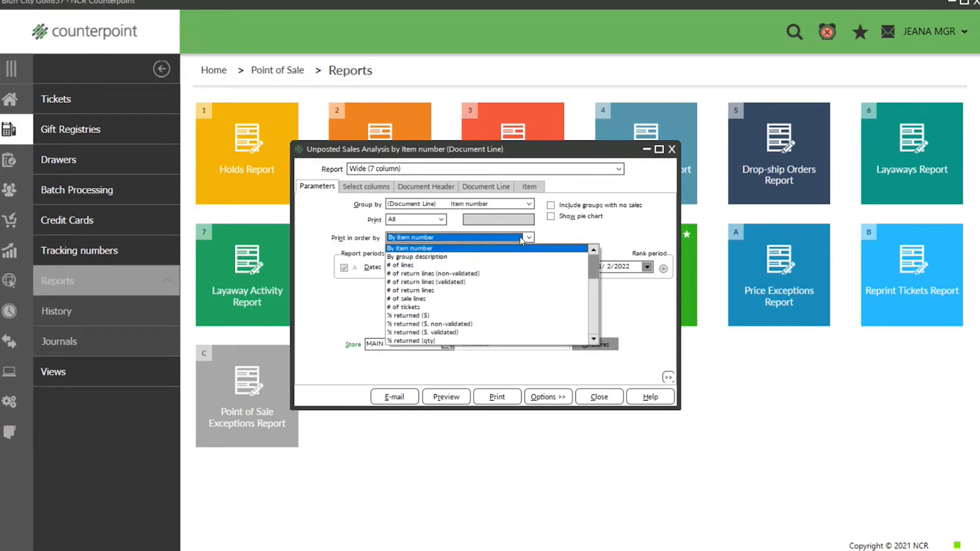
scroll(424, 290, down, 3)
scroll(424, 290, down, 5)
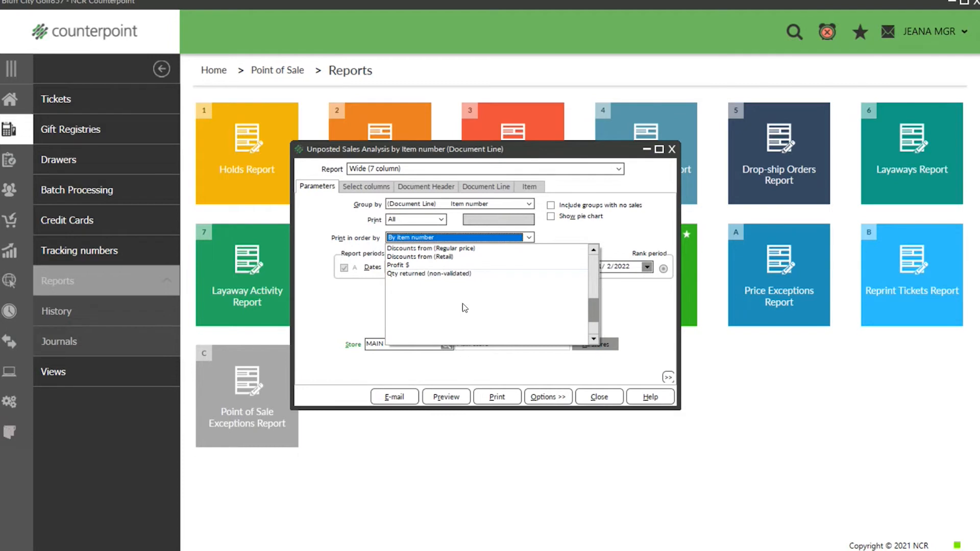
scroll(463, 304, down, 2)
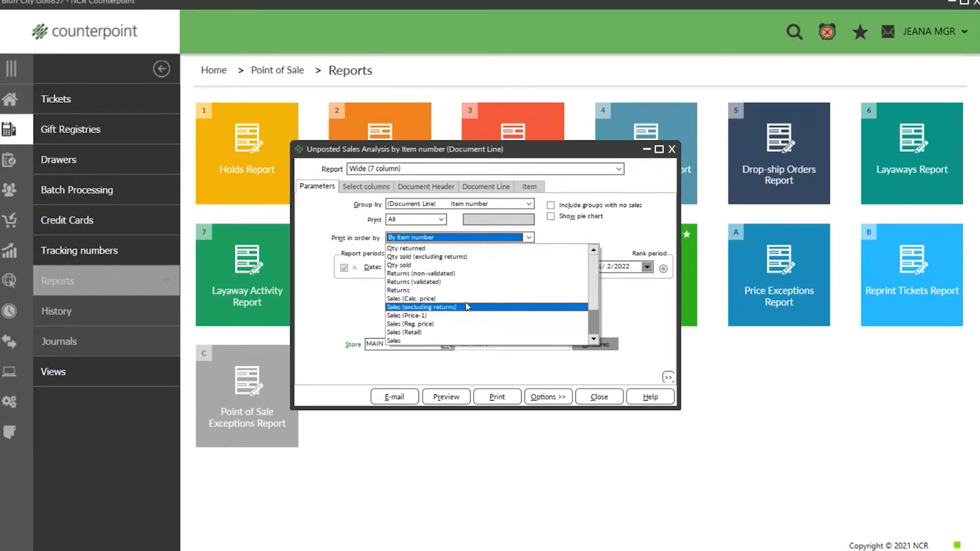
click(396, 341)
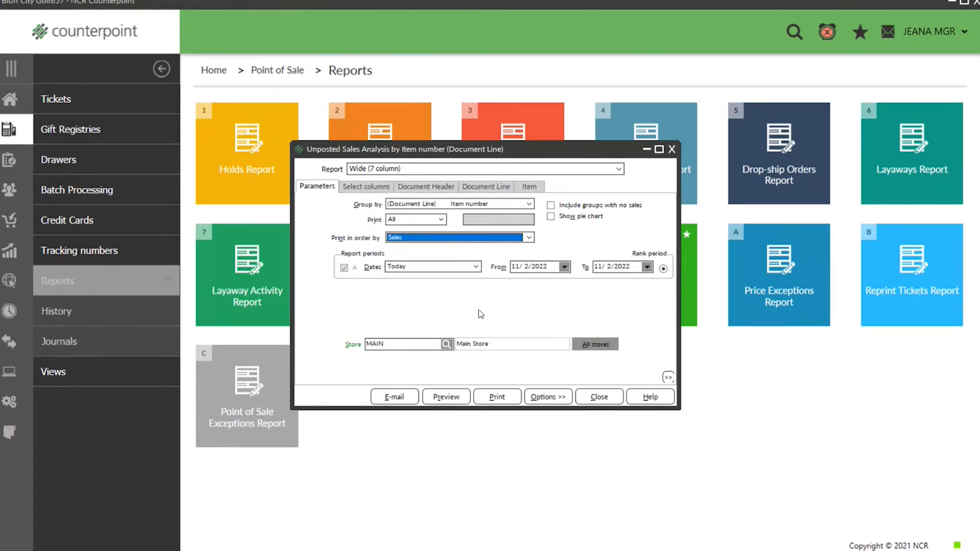
Step: Preview the item report, examine its sales, percent-of-total and item number columns, and close the preview and report
click(442, 397)
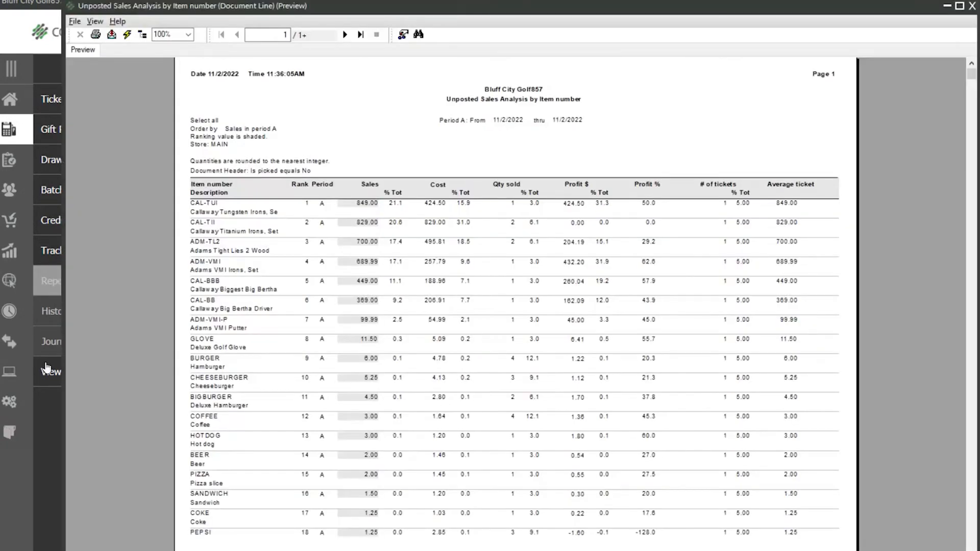
click(365, 204)
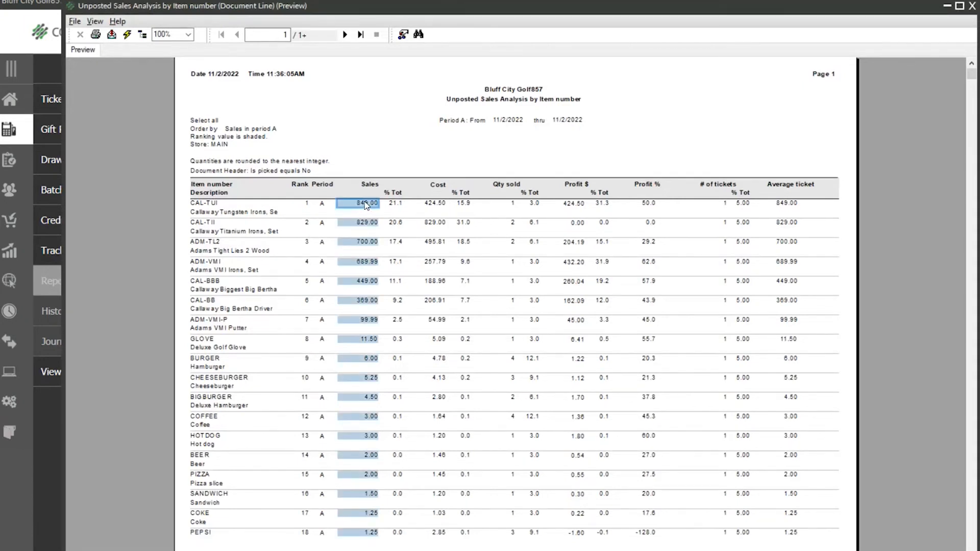
click(394, 204)
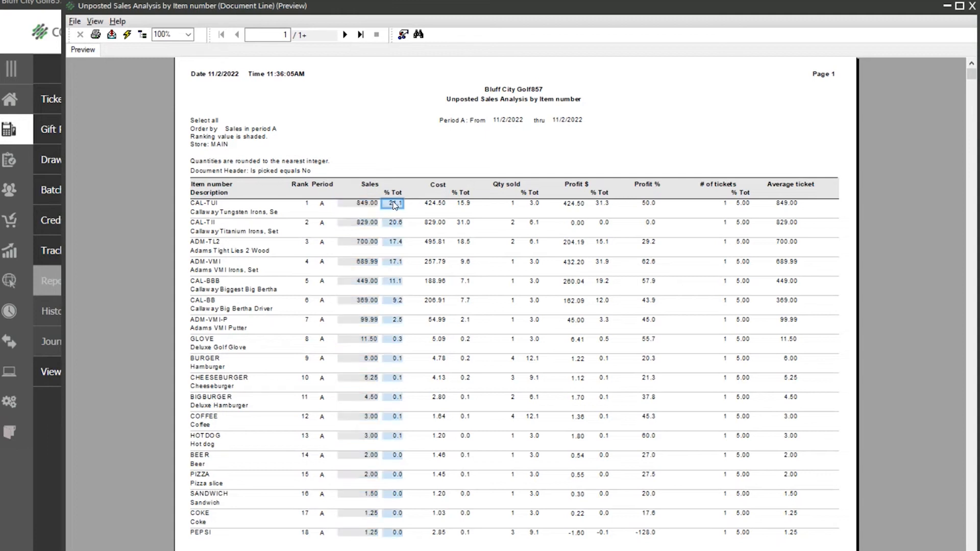
click(210, 204)
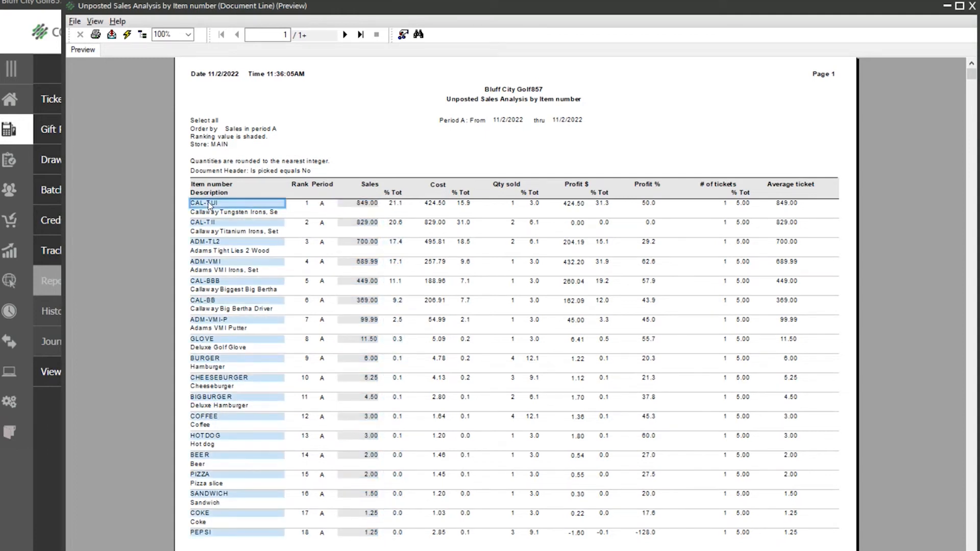
click(972, 6)
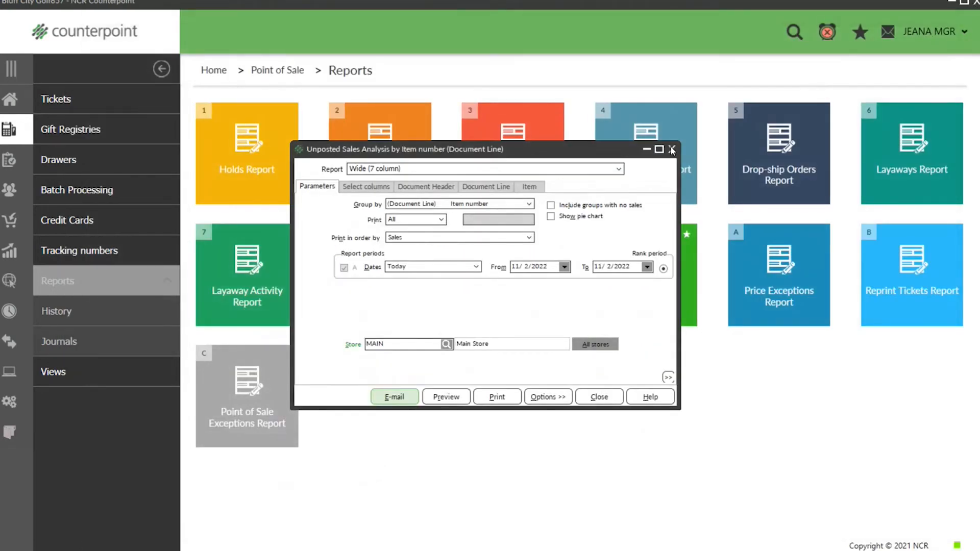
click(672, 149)
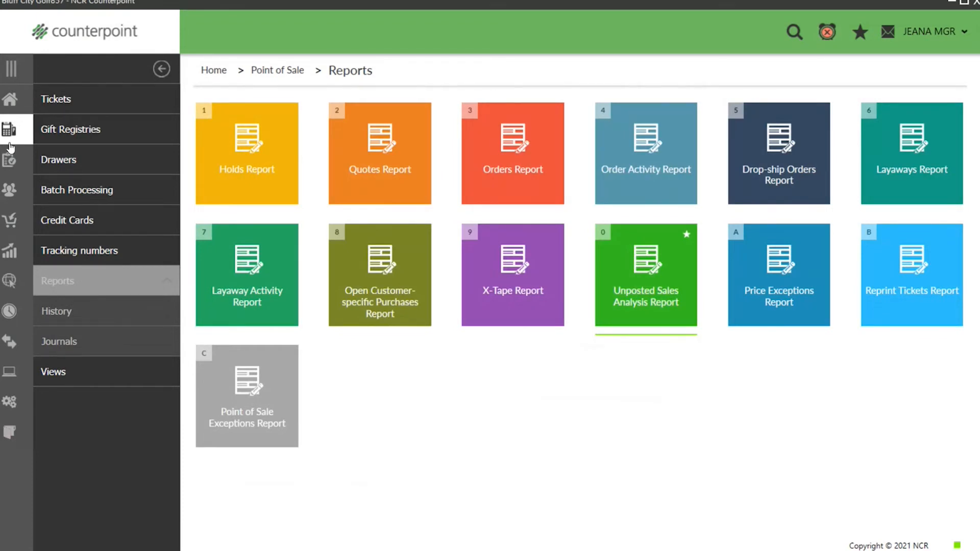
Step: Open the Merchandise Analysis Report from the Inventory reports
click(8, 99)
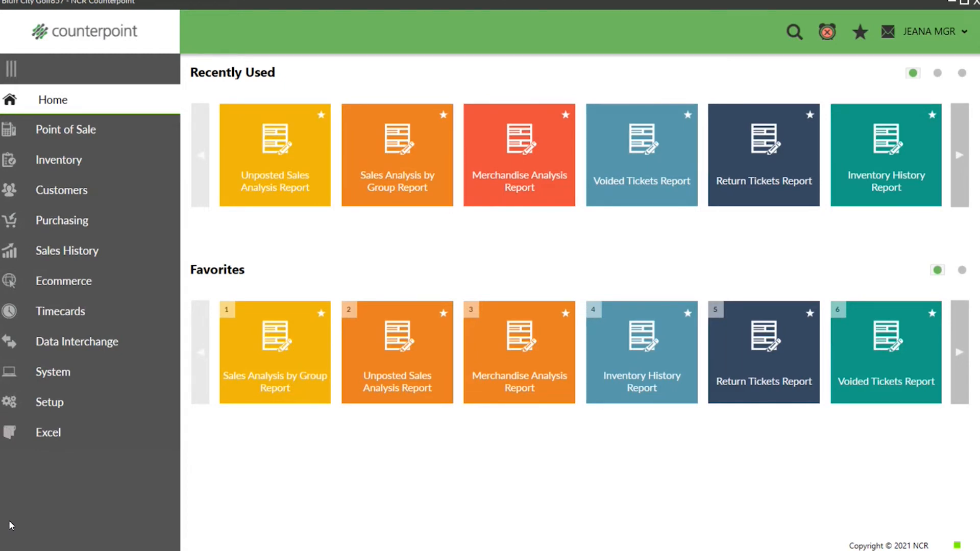
click(51, 158)
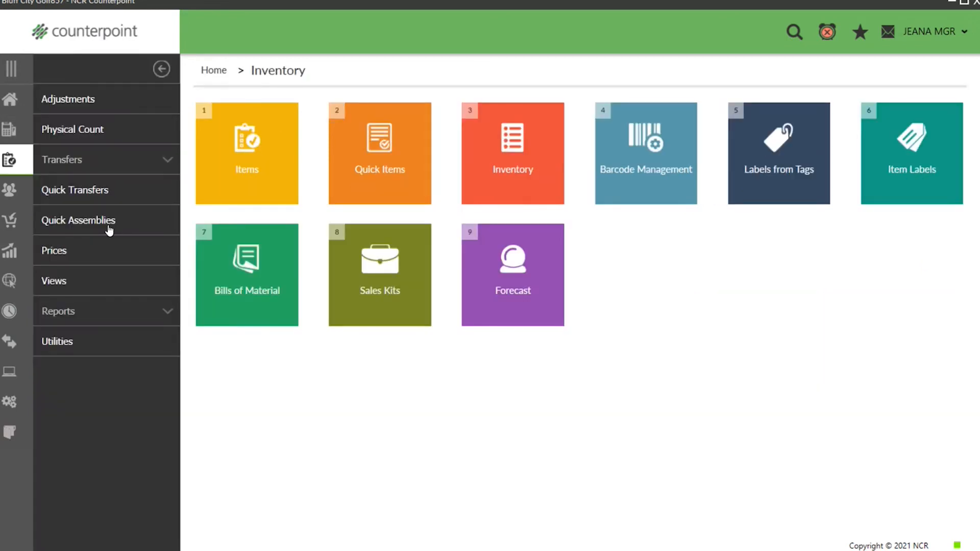
click(121, 249)
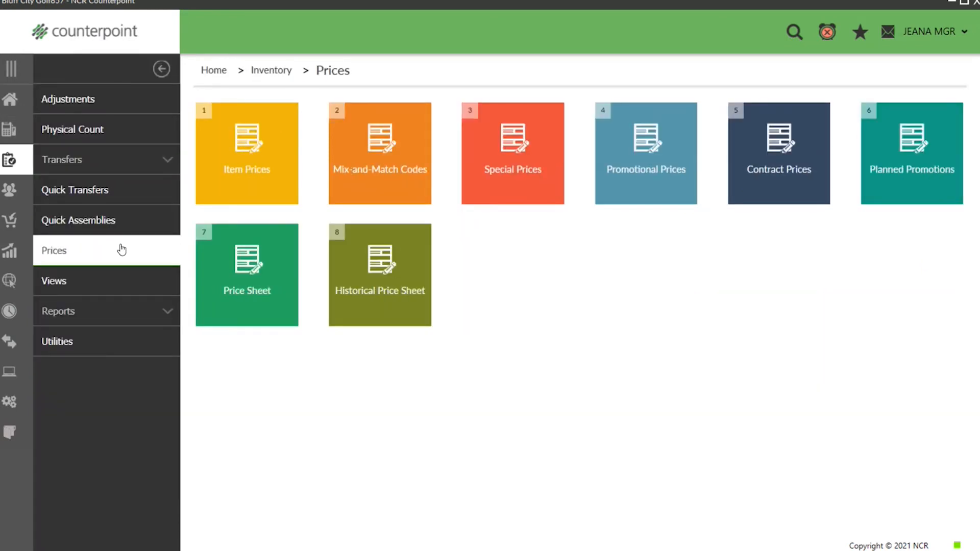
click(95, 306)
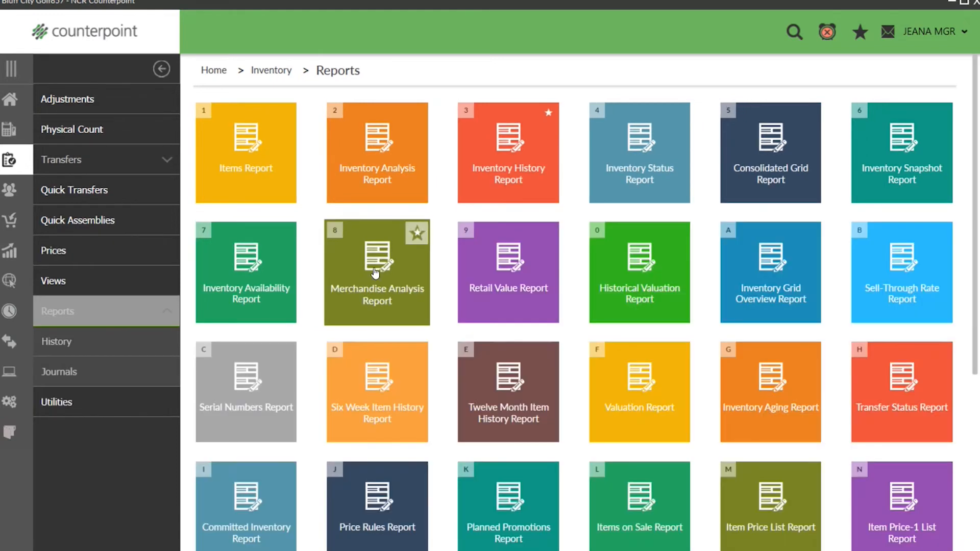
click(369, 280)
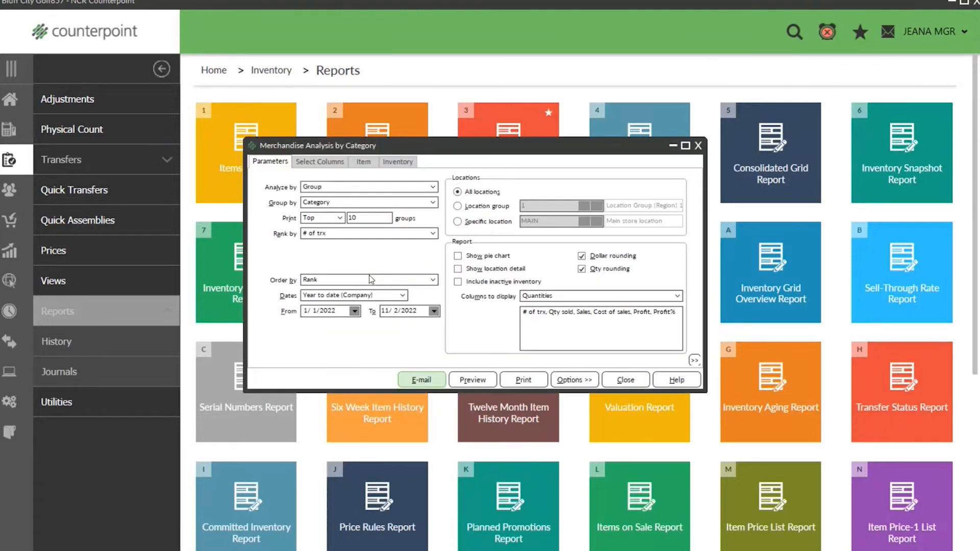
Step: Set the merchandise analysis to analyze by Item and print All items
click(341, 187)
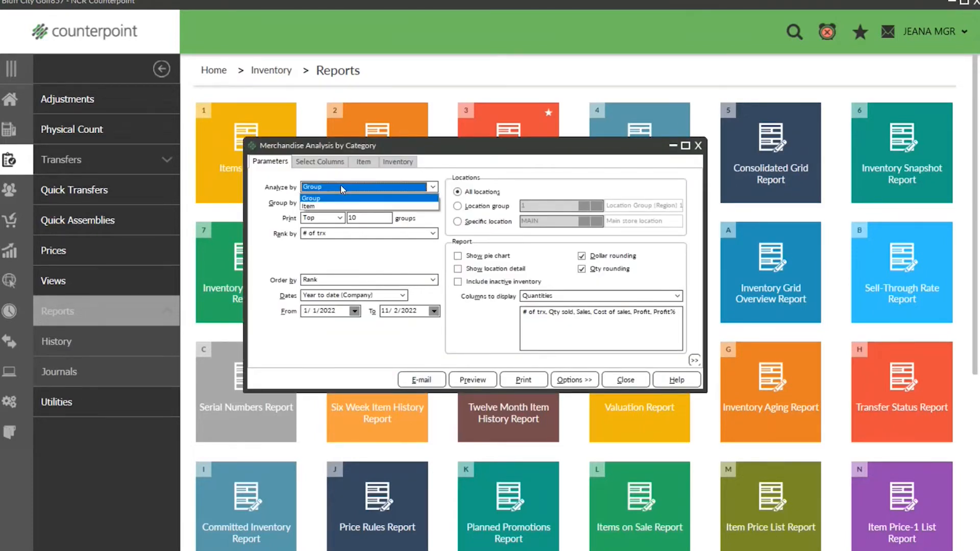
click(319, 206)
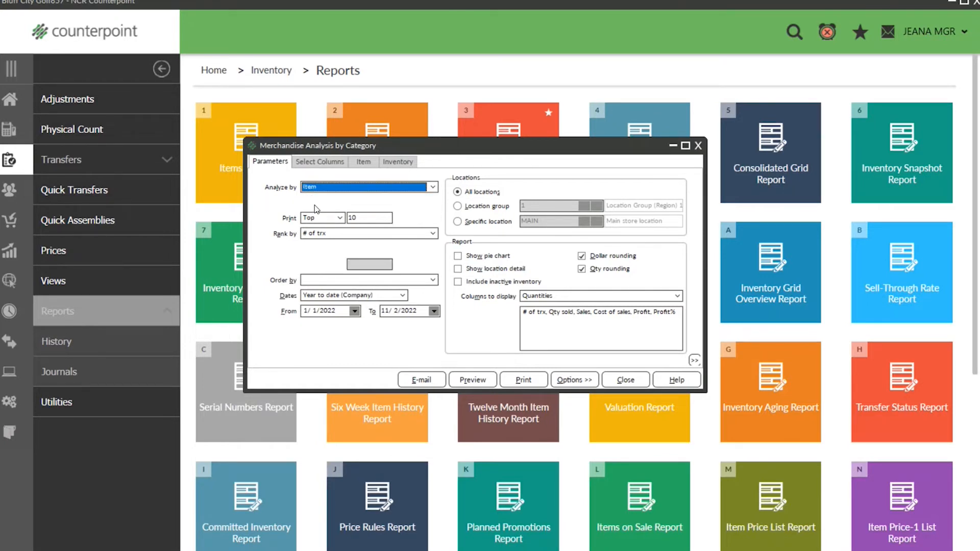
click(339, 219)
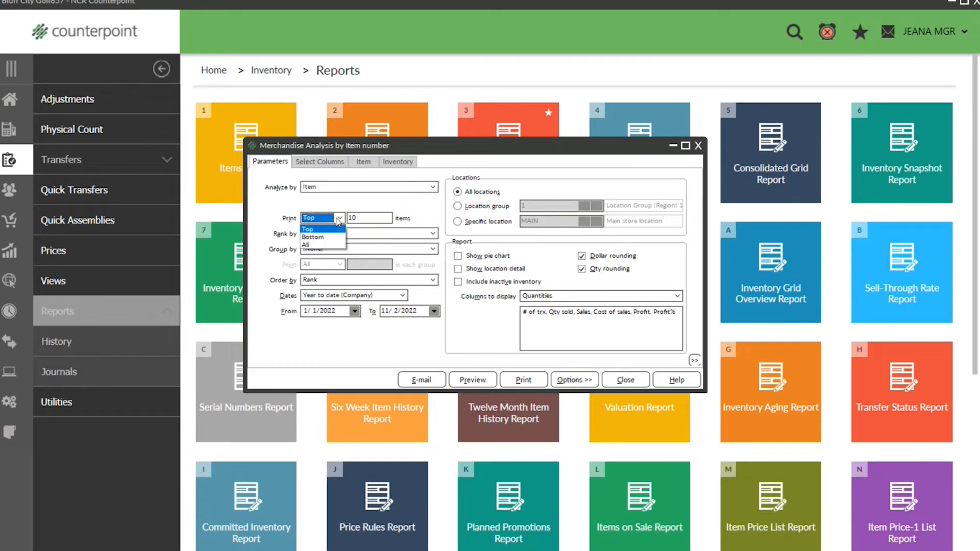
click(315, 245)
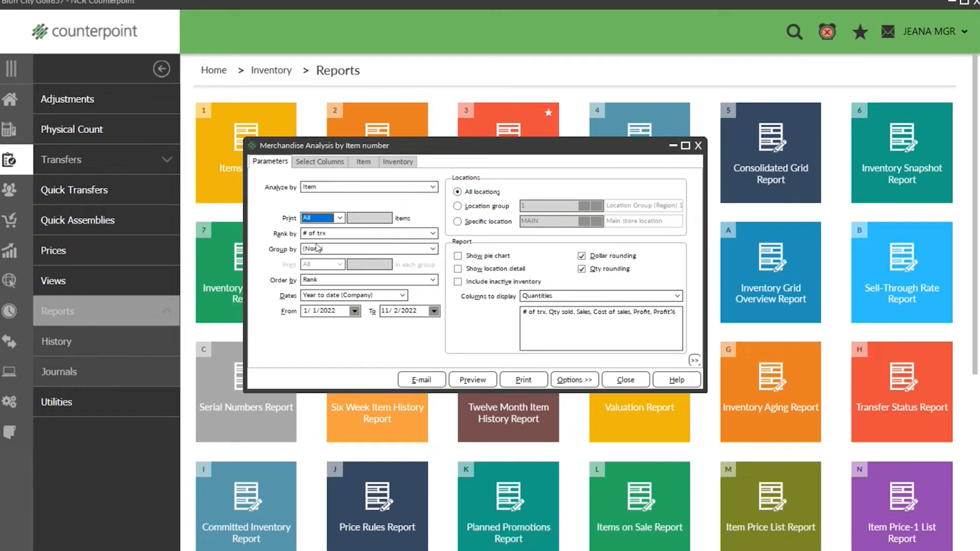
Step: Rank the merchandise analysis by Sales and group it by Category
click(352, 235)
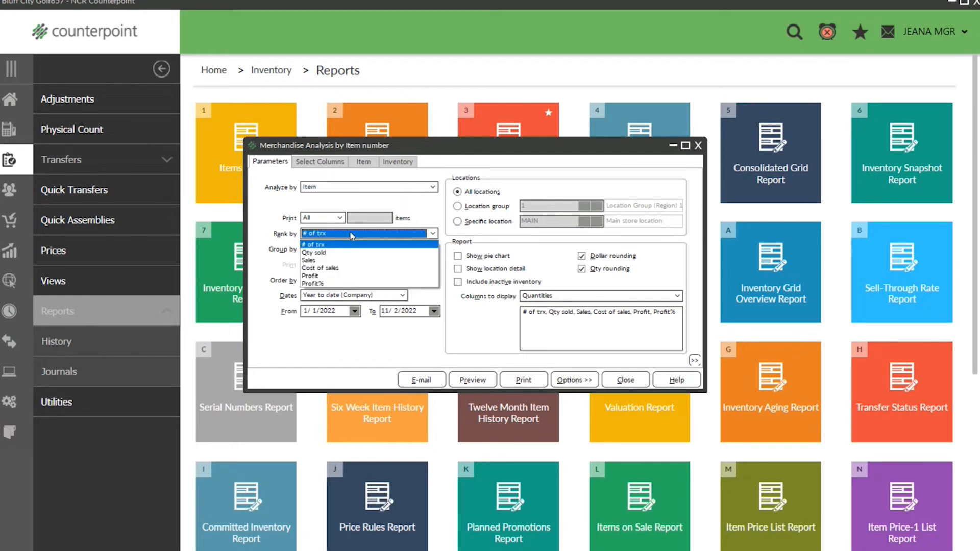
click(308, 261)
click(366, 252)
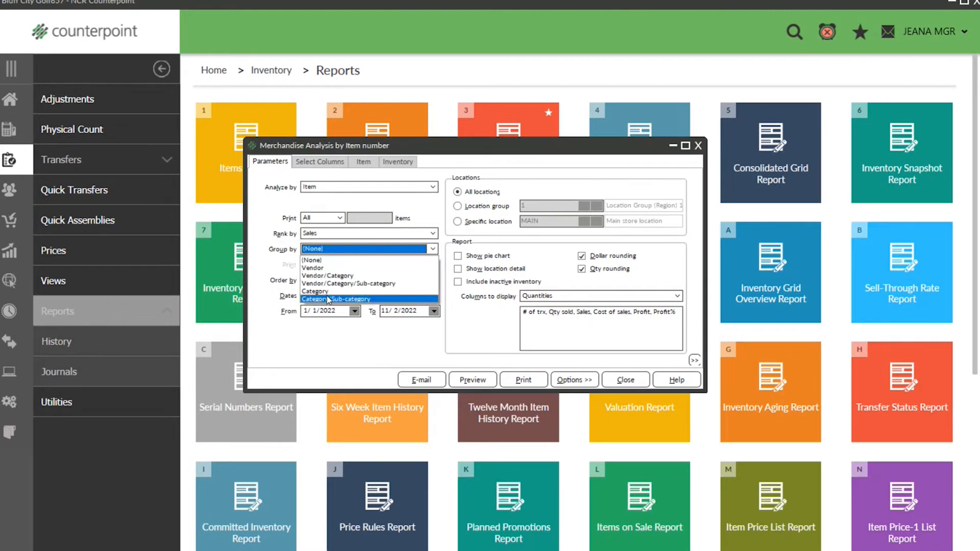
click(321, 292)
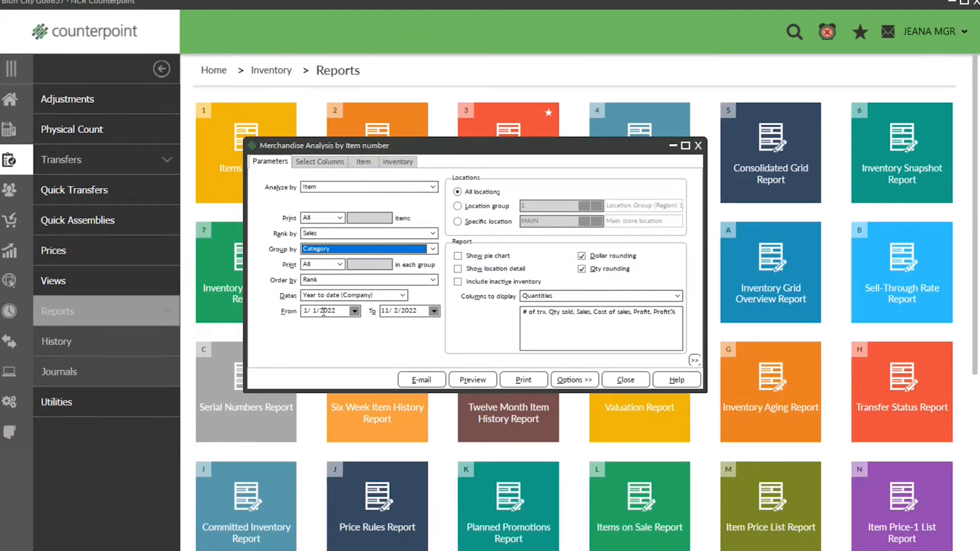
Step: Look through the predefined date ranges available for the report, keeping Year to date (Company)
click(401, 296)
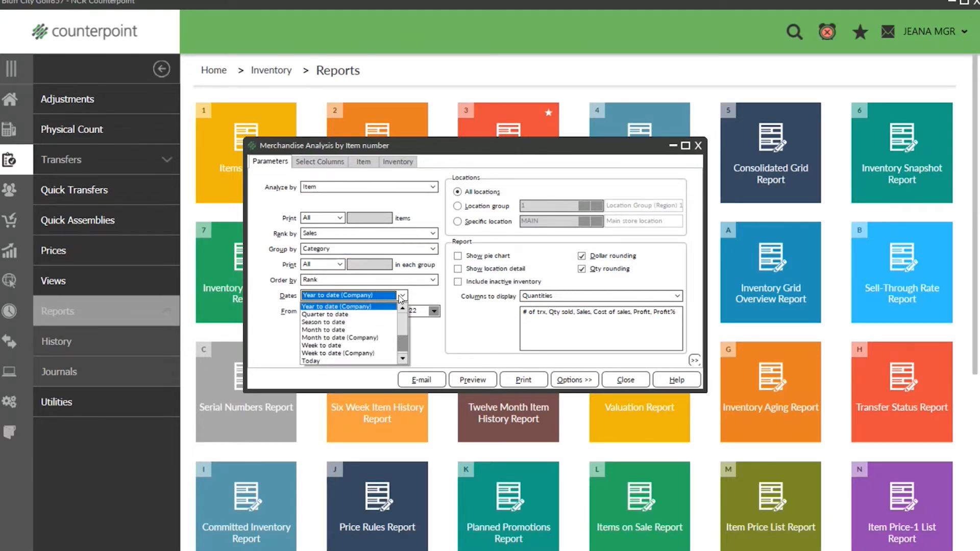
click(401, 296)
click(401, 296)
click(401, 296)
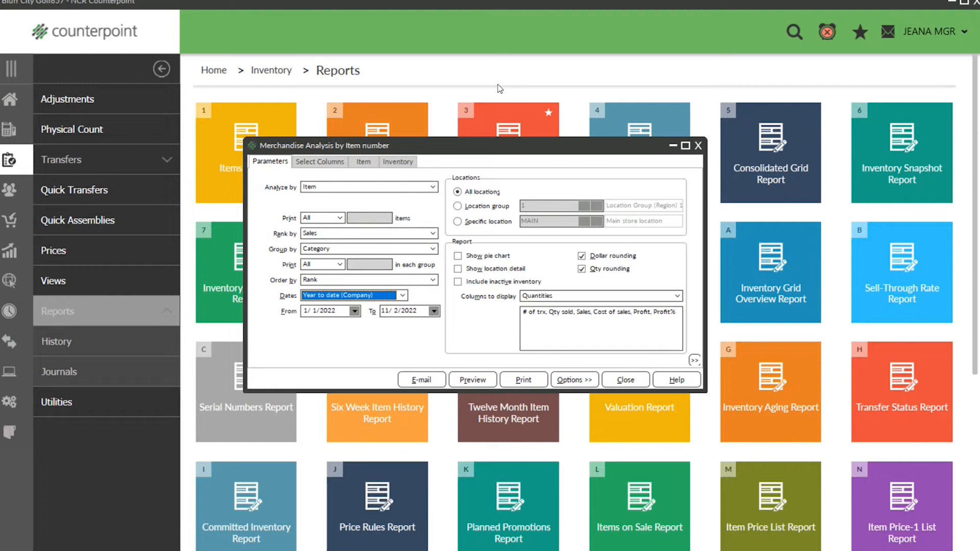
Step: Try the Location group and Specific location filters, and return the report to All locations
click(456, 207)
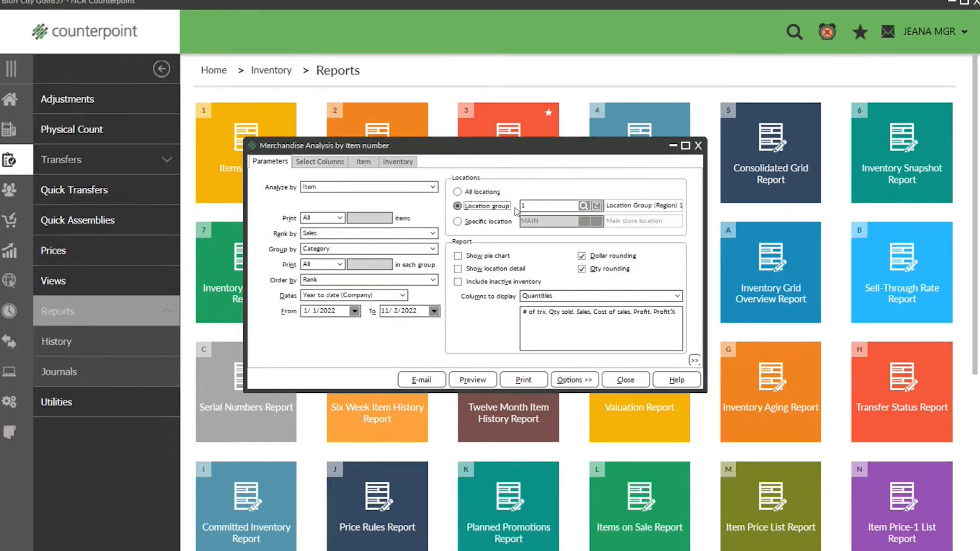
click(458, 221)
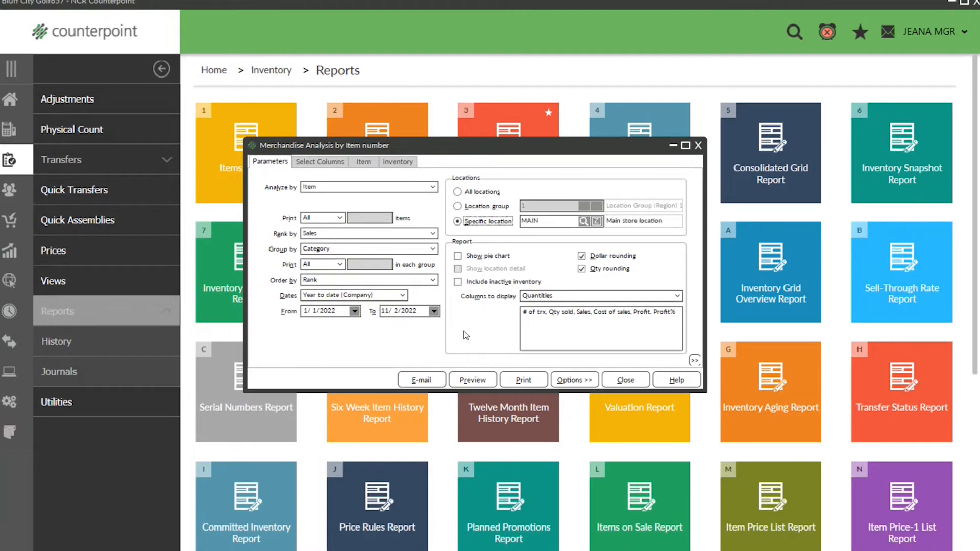
click(456, 191)
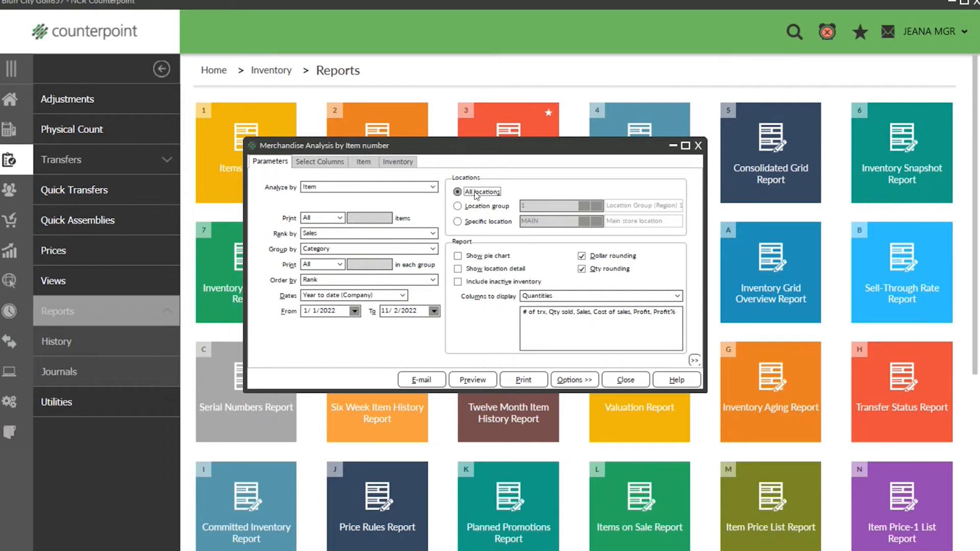
Step: Turn on location detail and turn off dollar rounding for the report
click(457, 269)
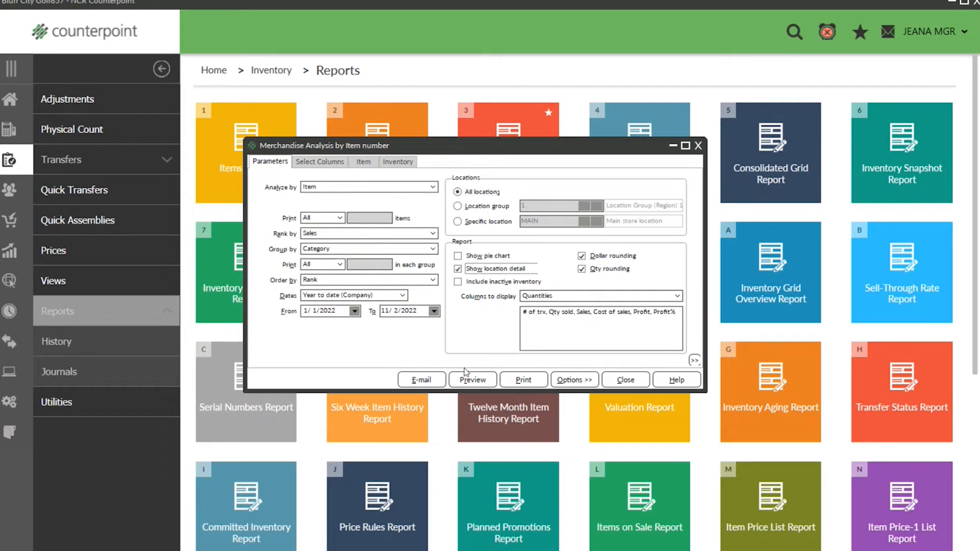
click(497, 257)
click(582, 256)
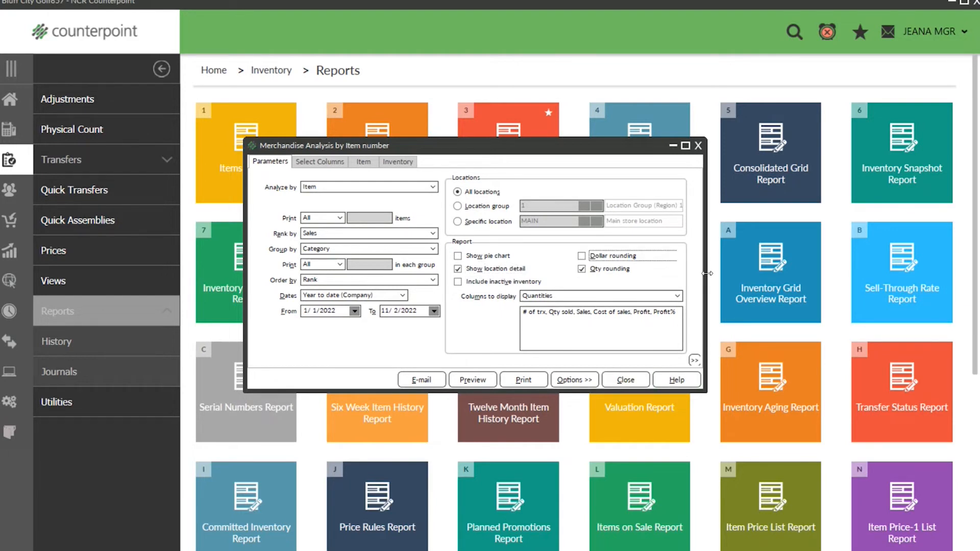
Step: Open the report's column selection and show all available columns
click(320, 162)
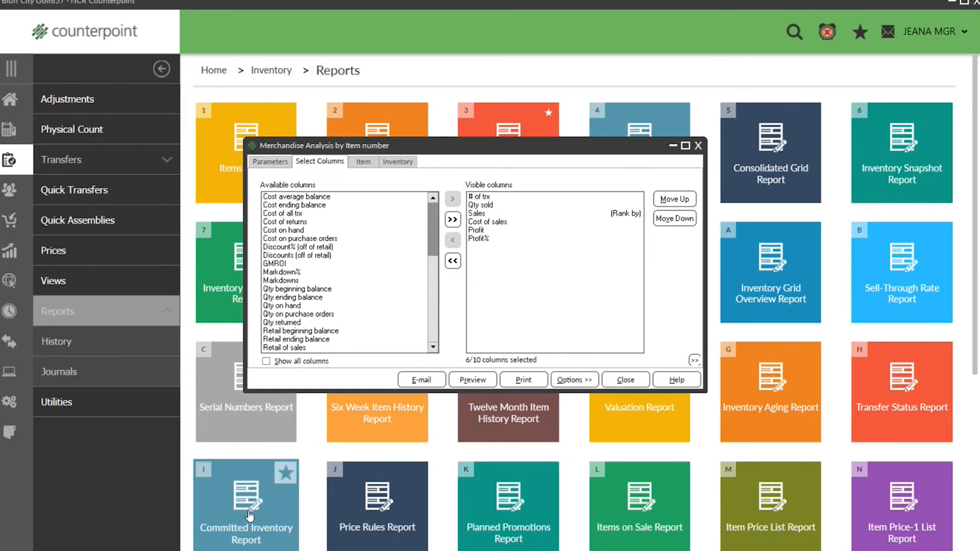
mouse_move(435, 214)
mouse_down()
mouse_move(433, 290)
mouse_move(428, 201)
mouse_move(420, 212)
mouse_up()
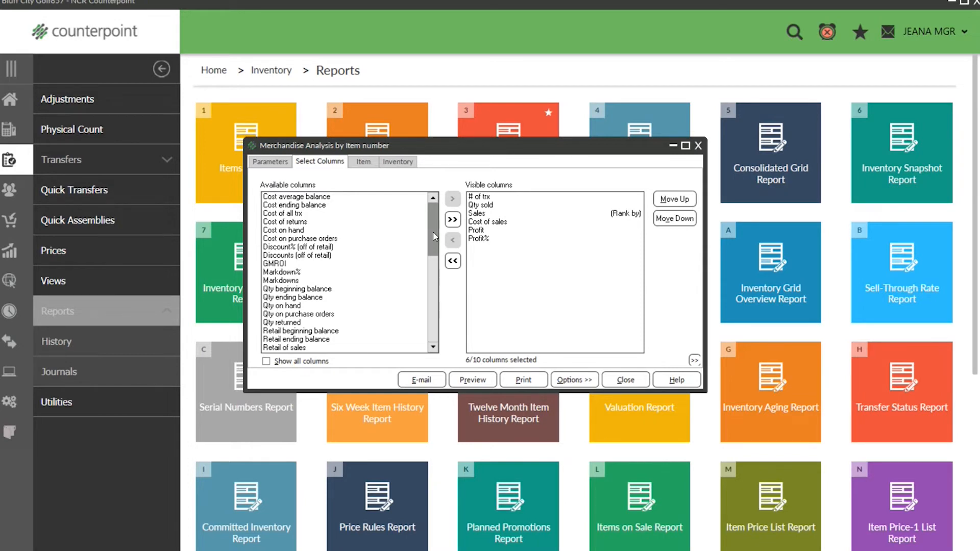
click(266, 361)
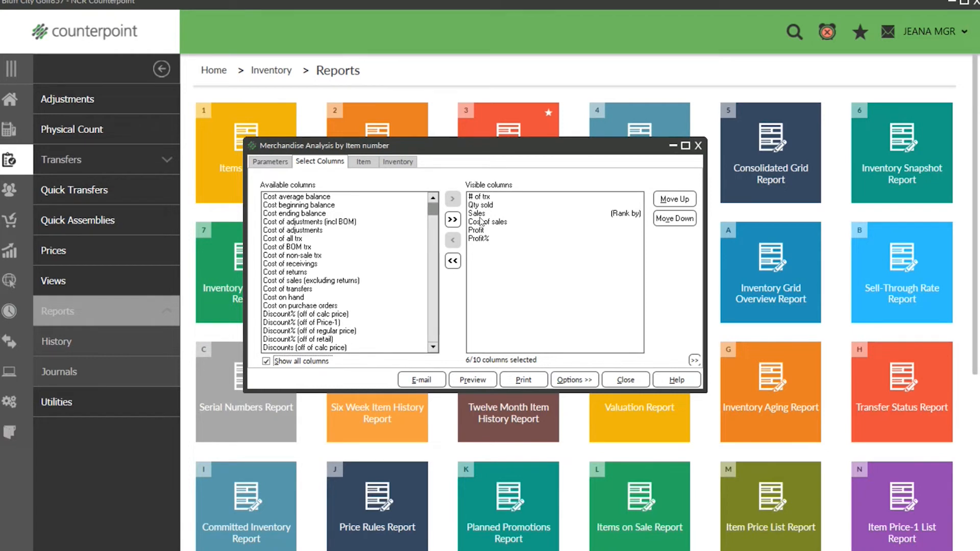
Step: Add Qty on hand to the visible columns and check the column list against the report's date range
click(487, 206)
click(482, 214)
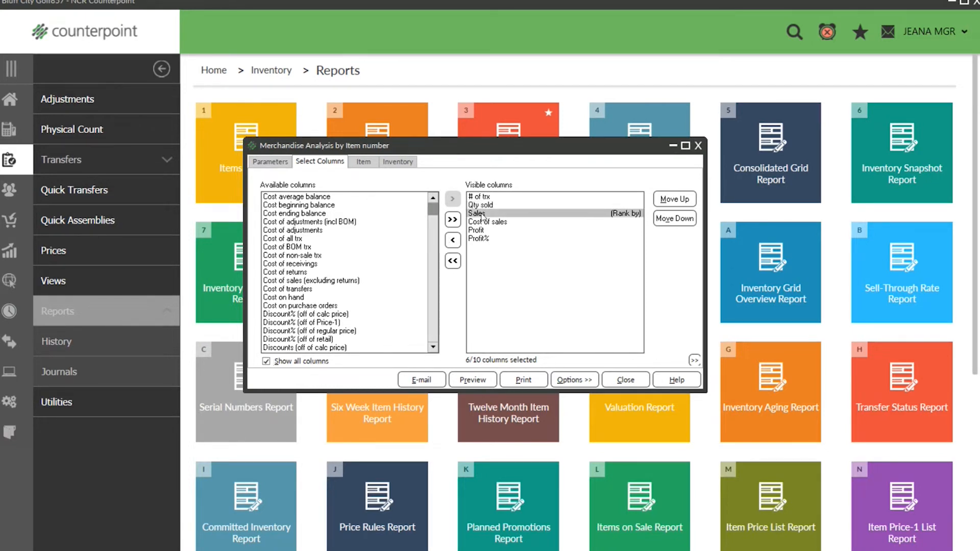
click(481, 223)
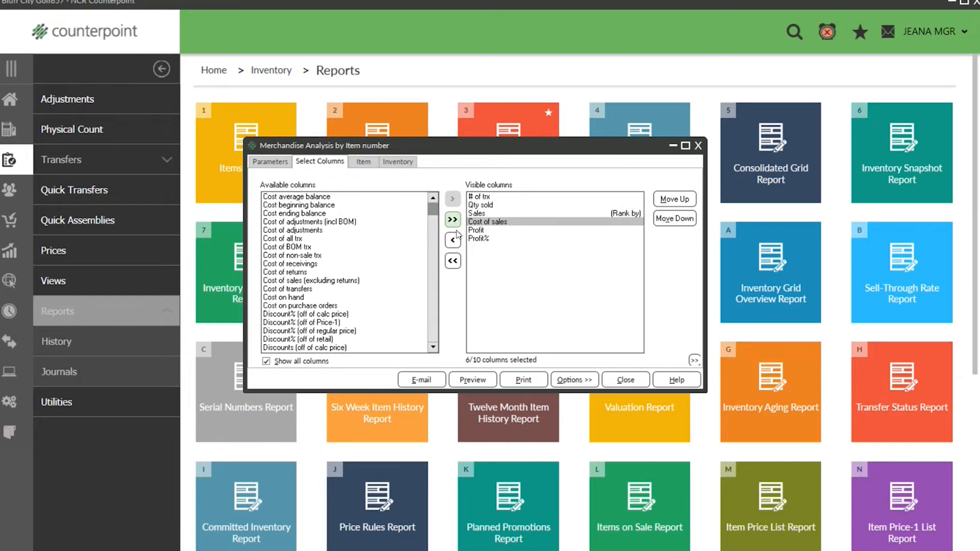
scroll(301, 247, down, 5)
scroll(300, 247, down, 6)
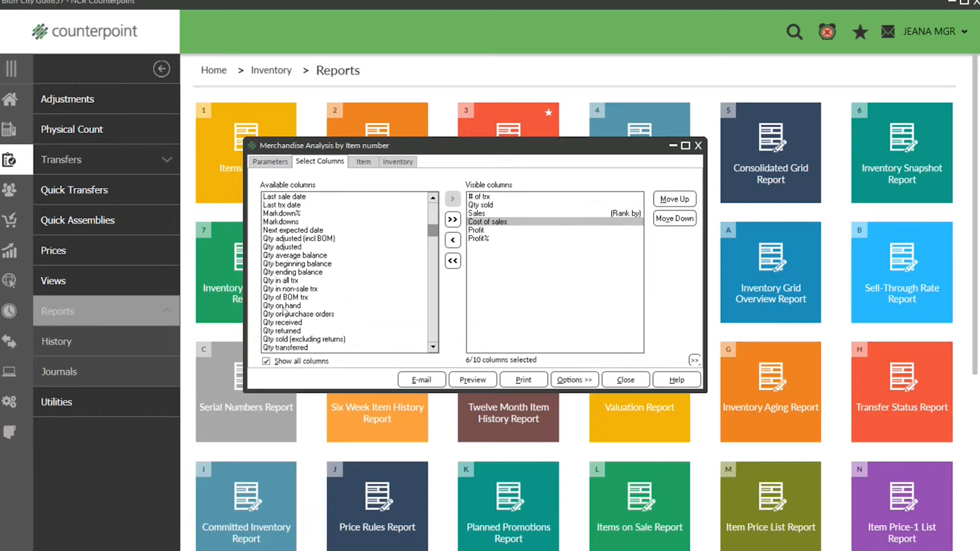
double_click(284, 307)
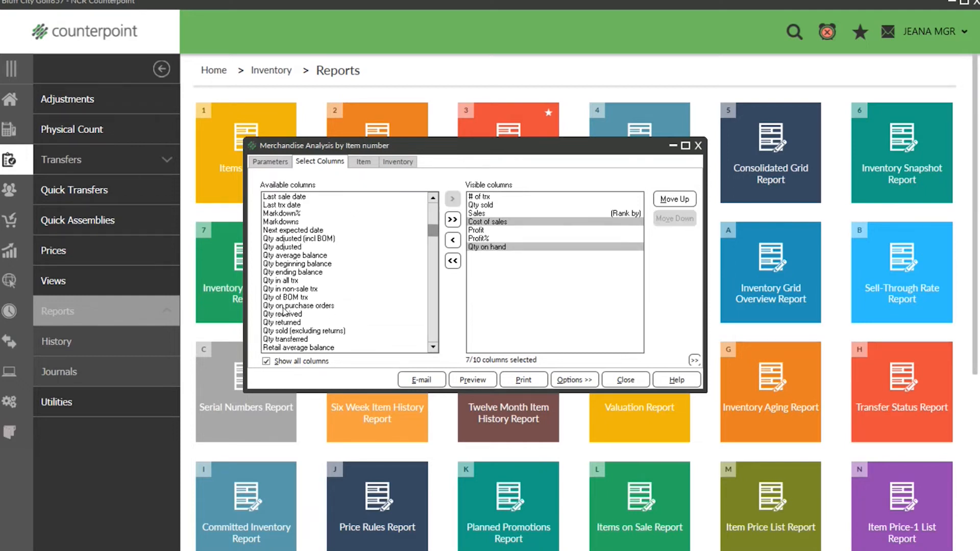
click(476, 248)
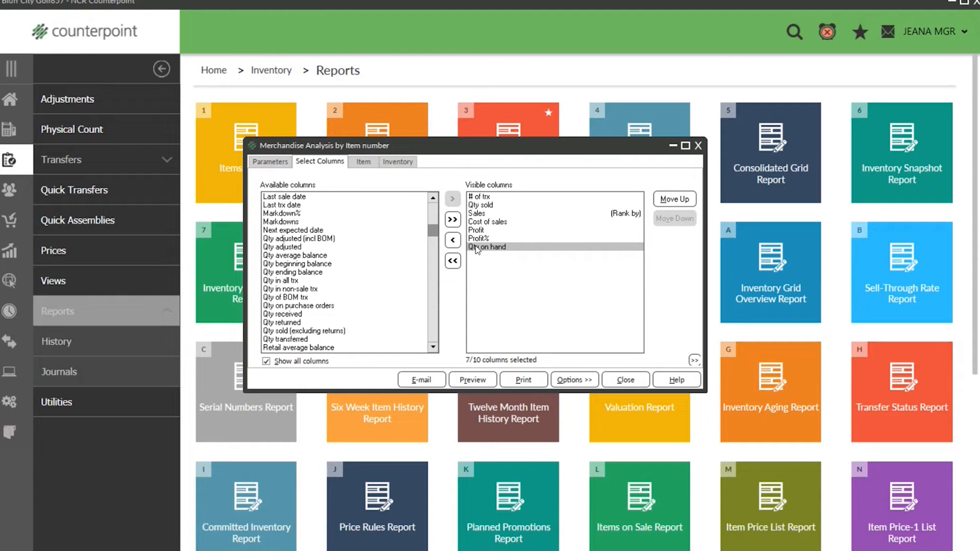
click(269, 162)
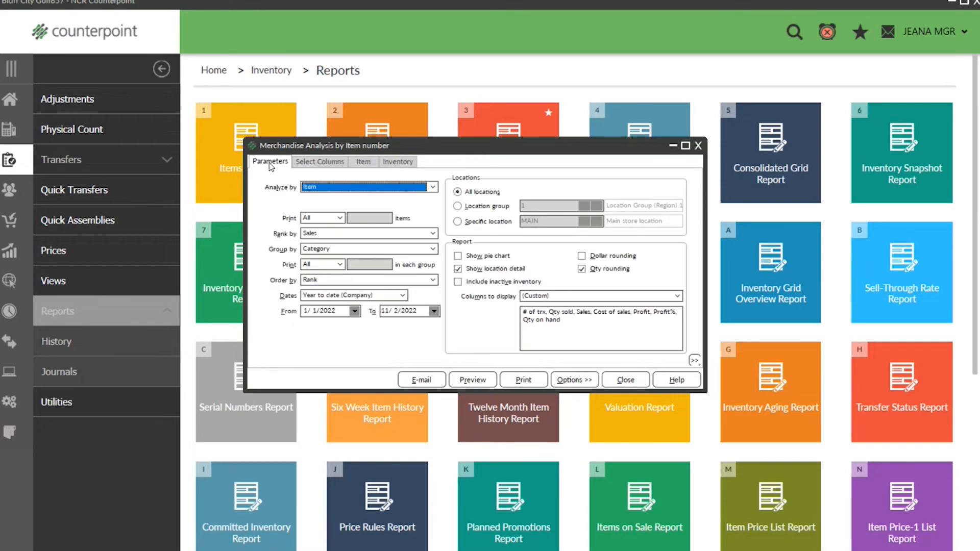
drag(308, 311, 350, 306)
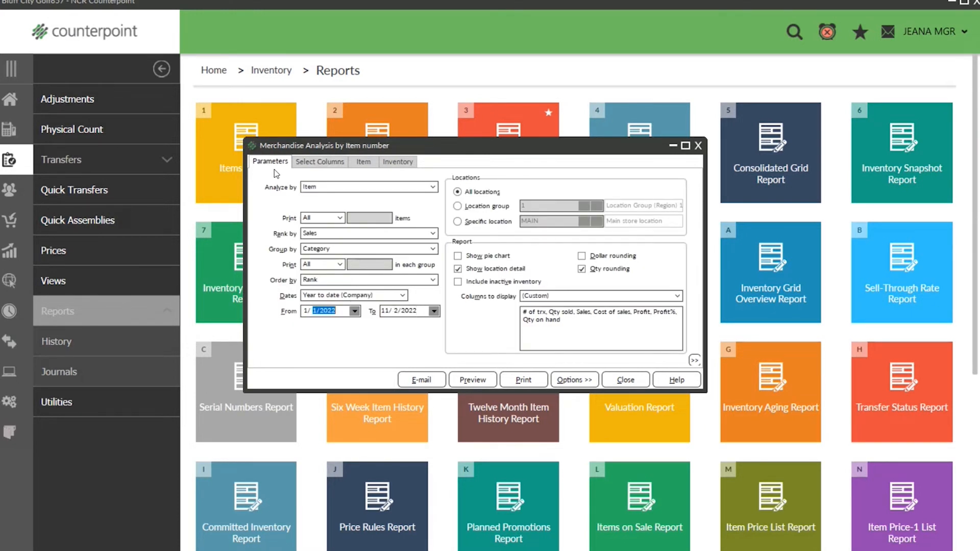
Step: Add Qty on purchase orders to the report's visible columns
click(331, 162)
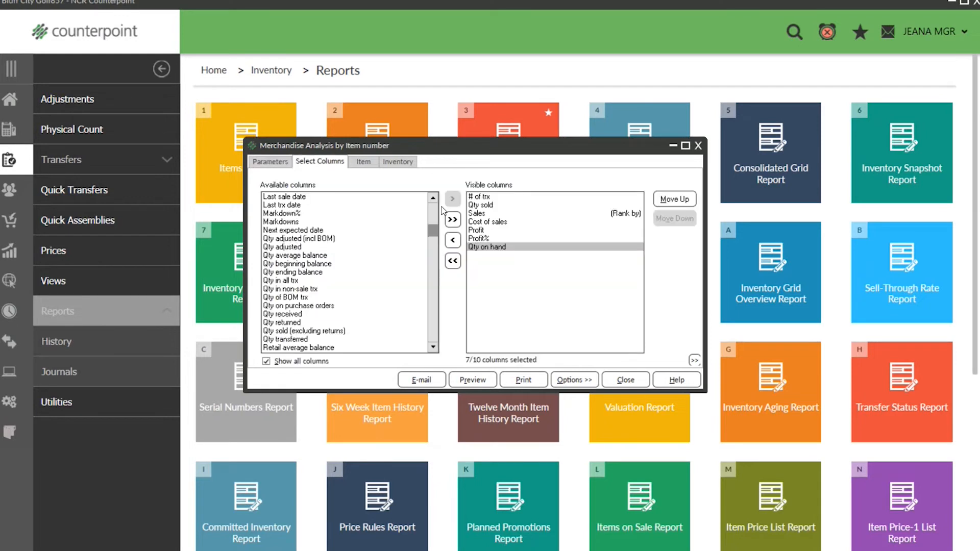
click(474, 213)
click(471, 206)
click(471, 214)
click(471, 221)
click(488, 247)
scroll(347, 257, down, 1)
scroll(347, 257, down, 4)
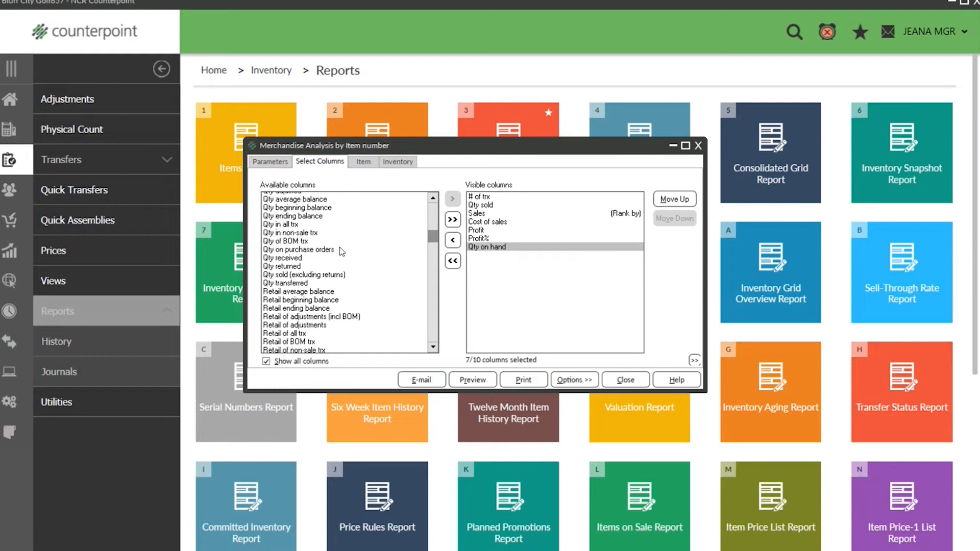
scroll(340, 252, up, 3)
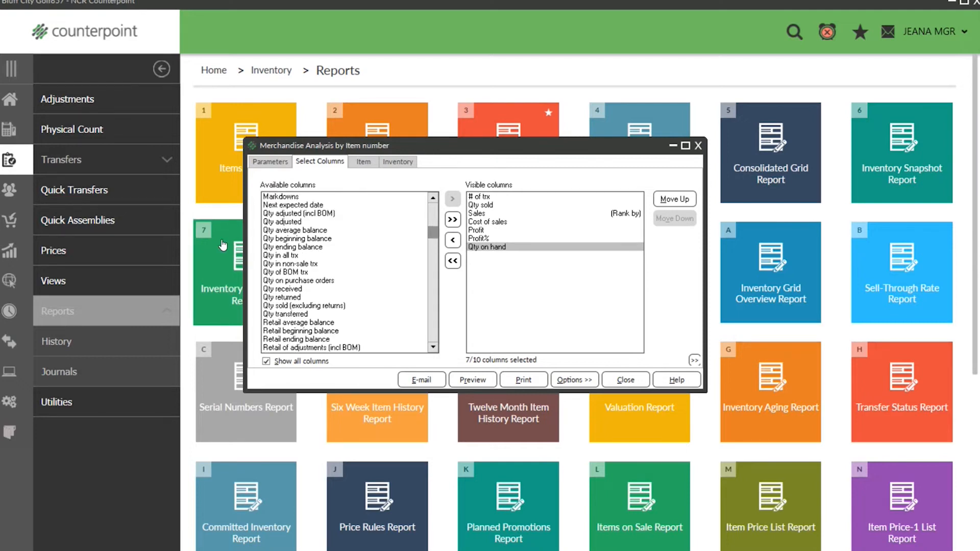
double_click(319, 280)
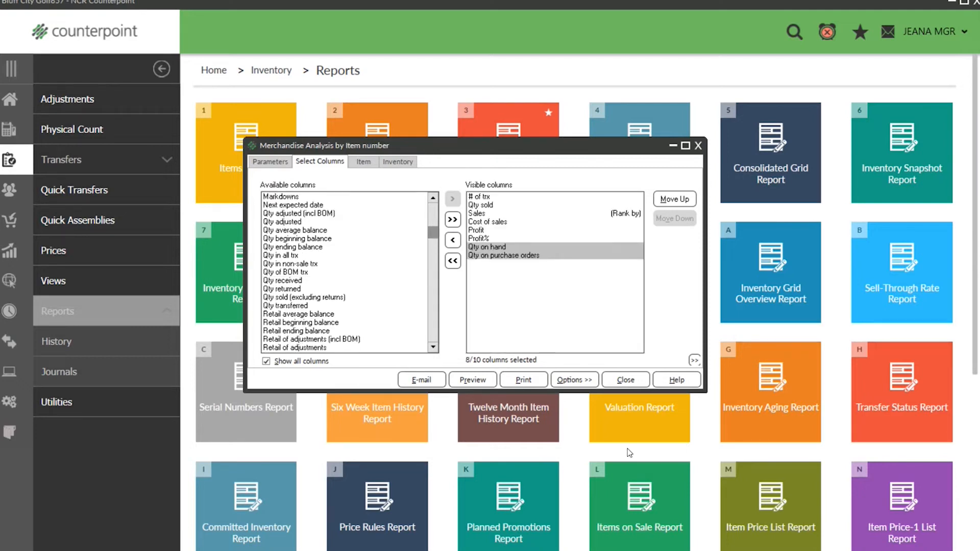
Step: Review the two added quantity columns, preview the merchandise analysis by item, and close the preview
click(539, 255)
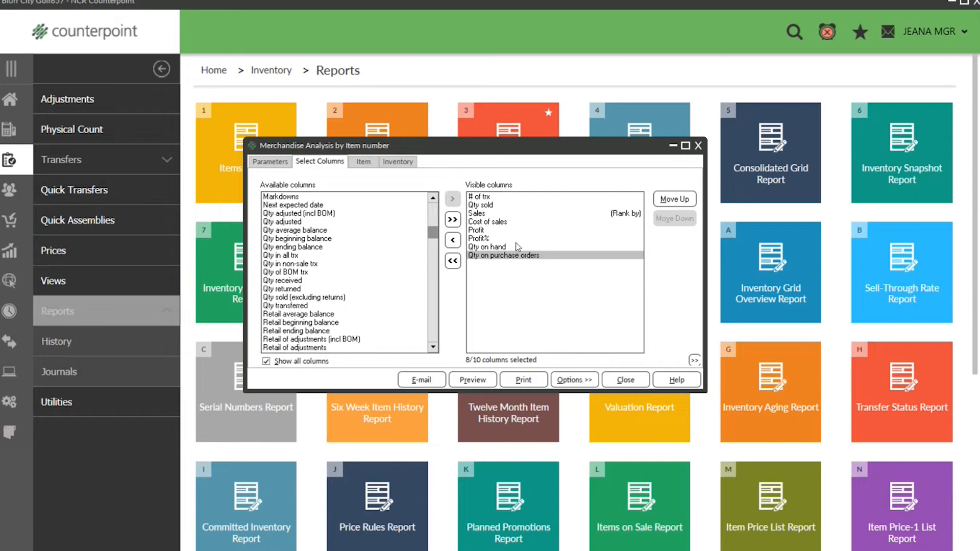
click(493, 247)
click(493, 255)
click(270, 163)
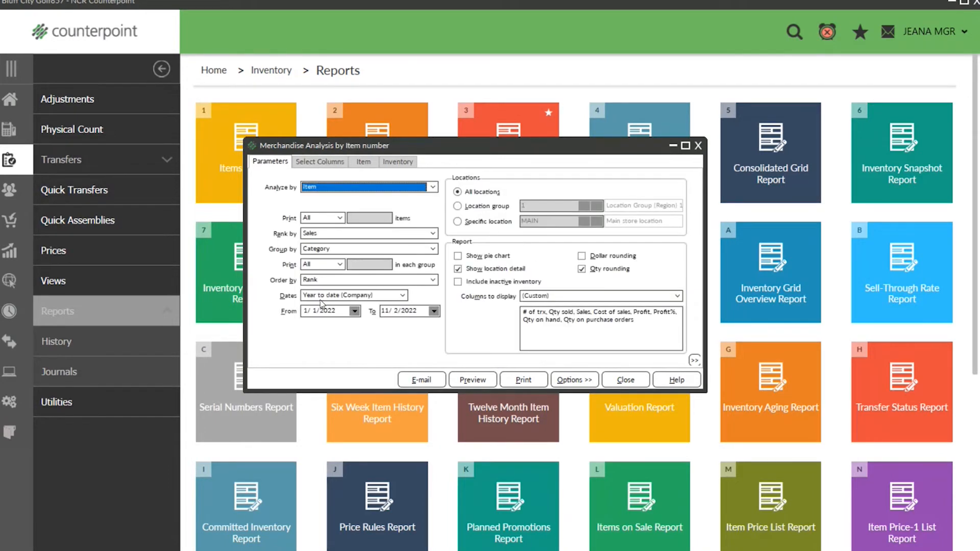
click(319, 162)
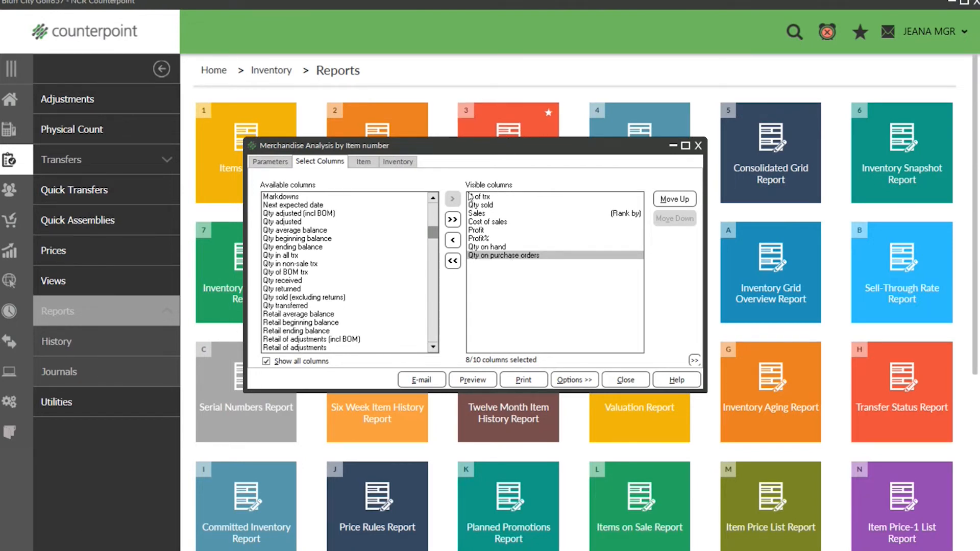
click(477, 381)
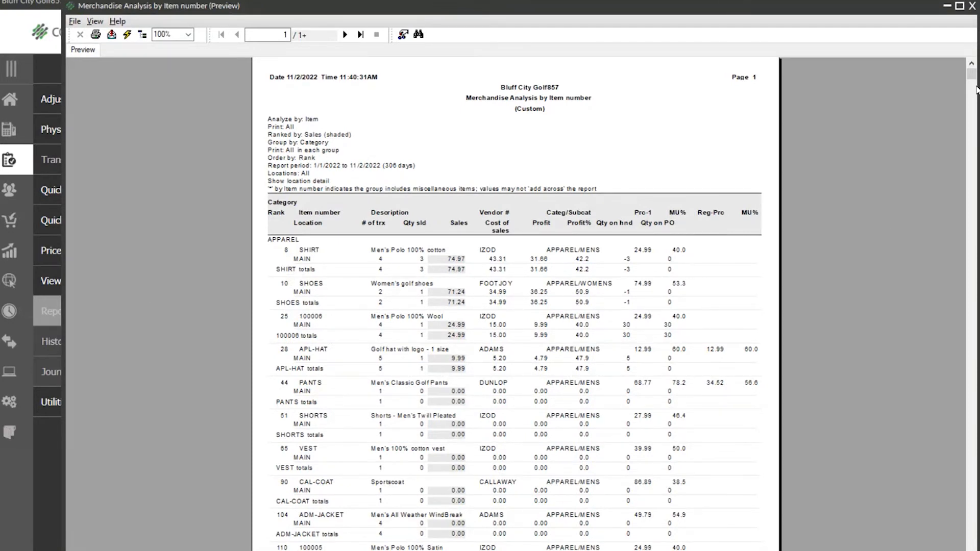
click(971, 6)
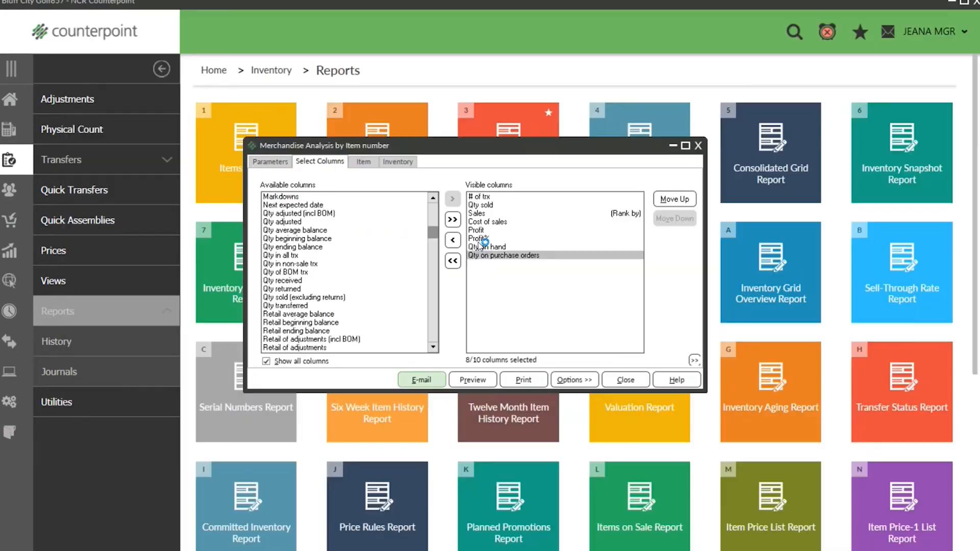
Step: Remove Profit and Profit% from the visible columns and preview the report again
click(478, 231)
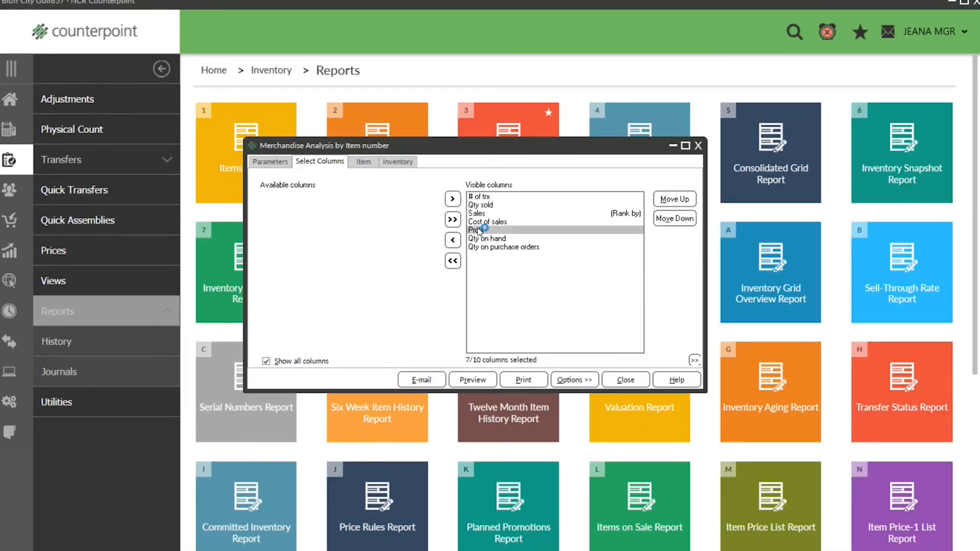
click(472, 380)
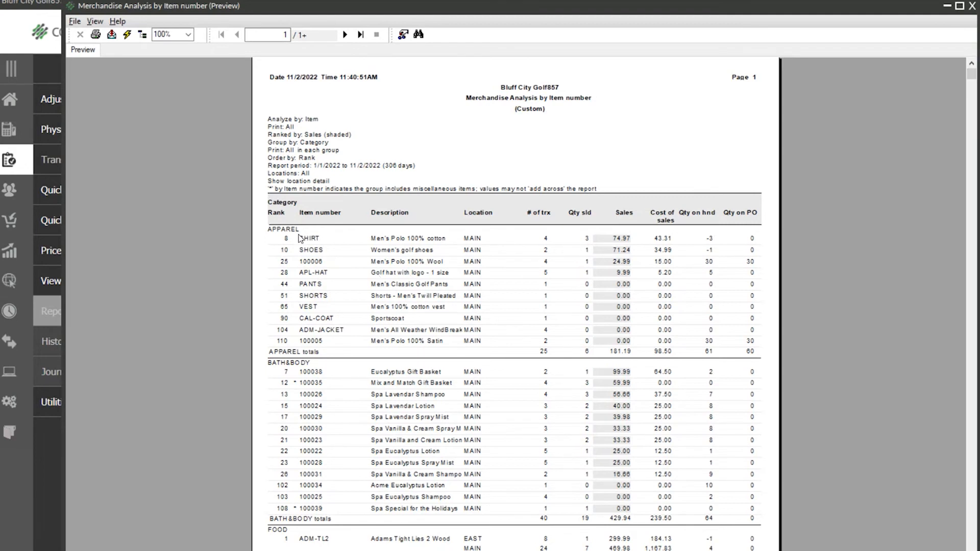
Step: Examine the SHIRT item's values across the report columns, from Description and Location through to Qty on PO
click(422, 240)
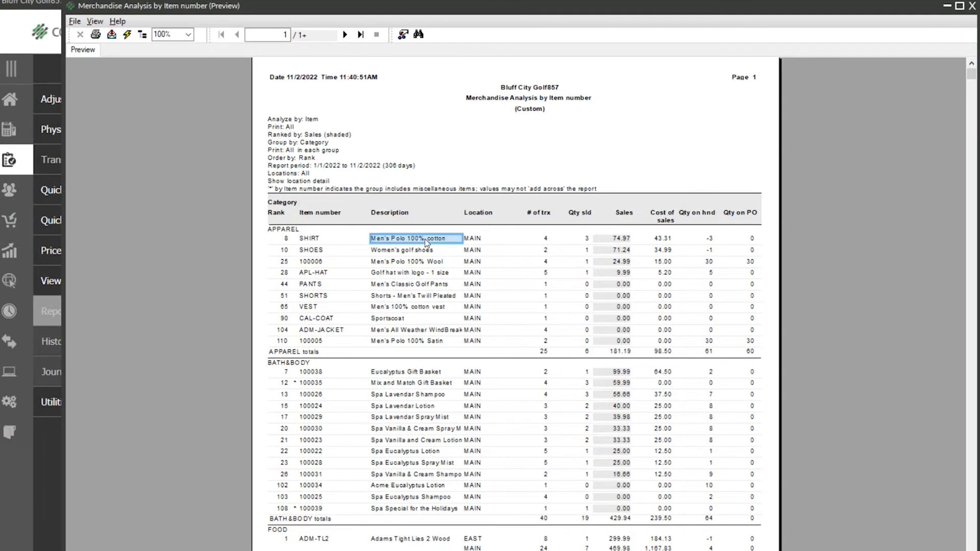
click(476, 240)
click(565, 242)
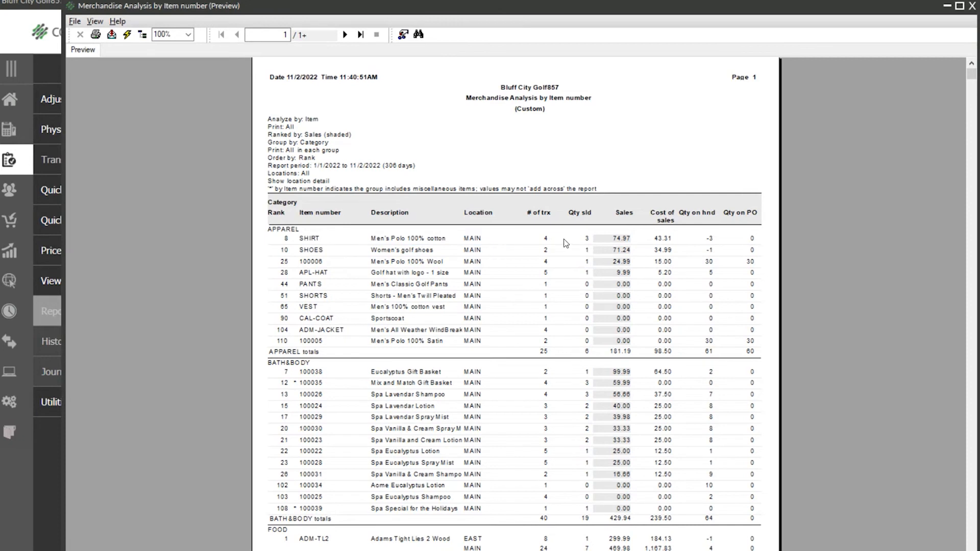
click(587, 239)
click(614, 240)
click(658, 240)
click(709, 241)
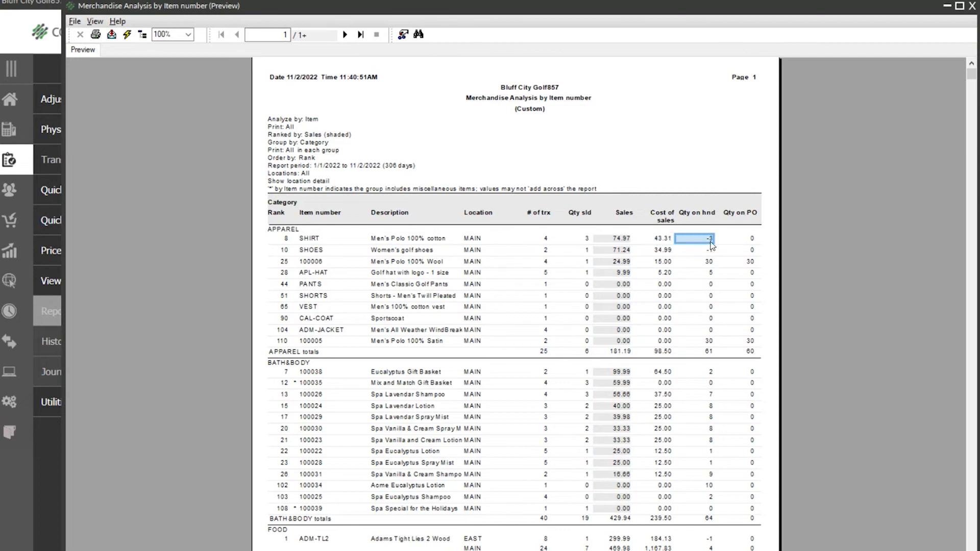
click(752, 241)
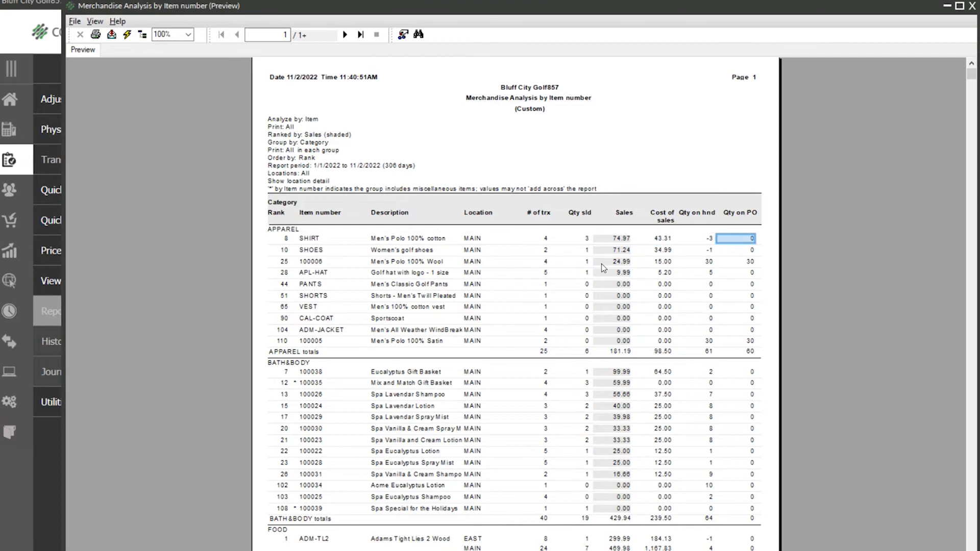
Step: Examine the location detail for Adams Tight Lies 2 Wood in the FOOD category, covering the EAST, MAIN and STORAGE rows
scroll(604, 267, down, 3)
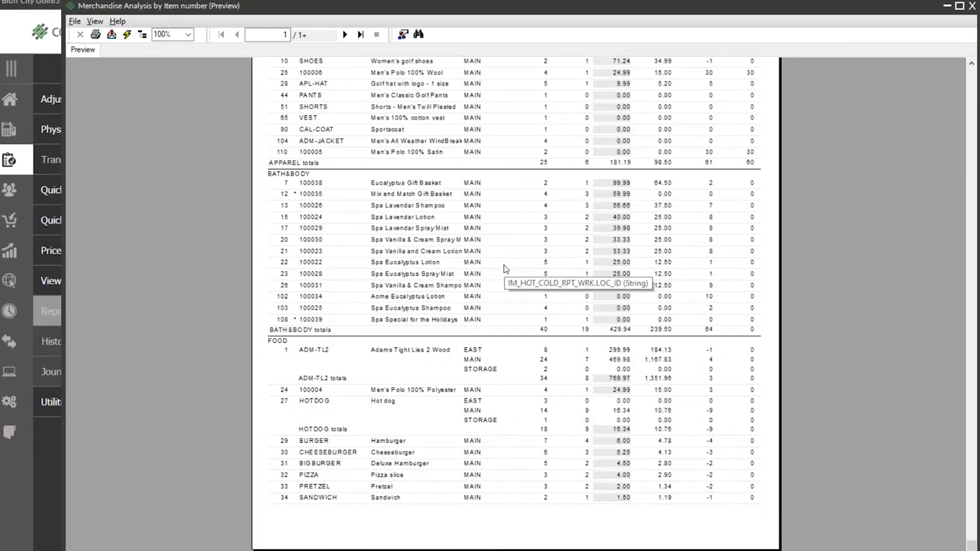
click(463, 351)
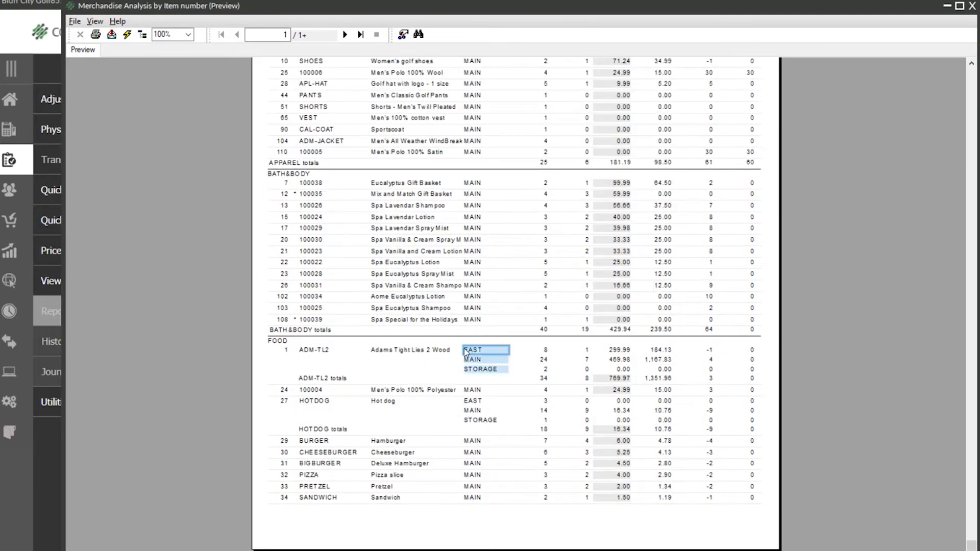
click(473, 358)
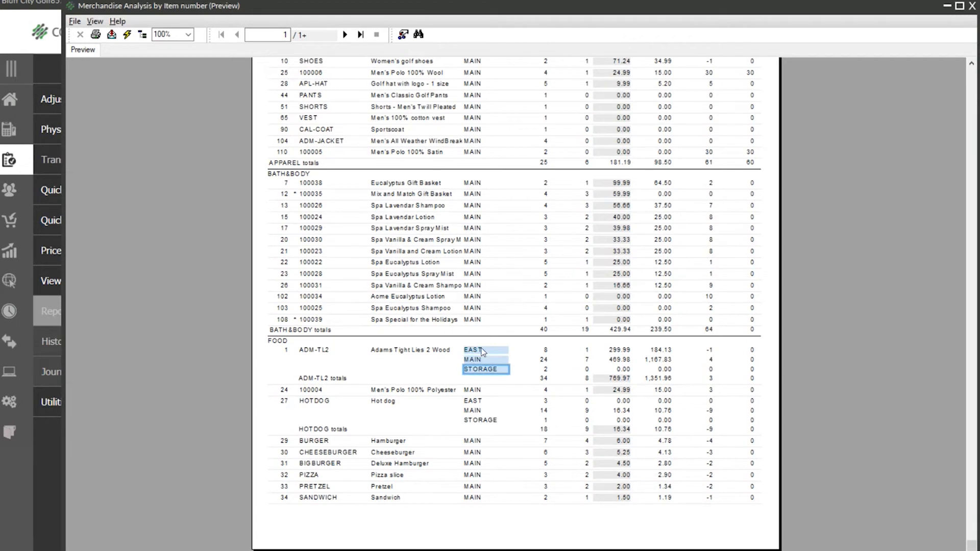
click(374, 350)
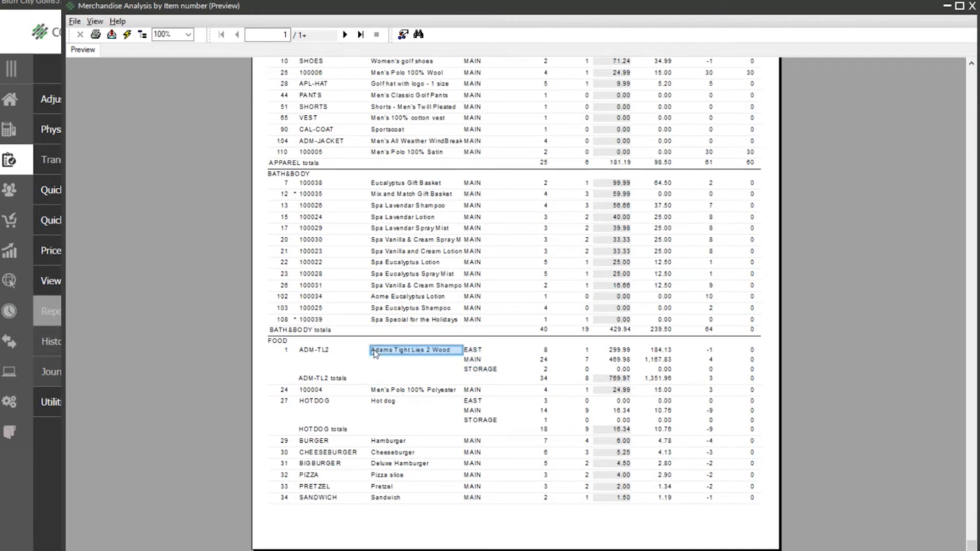
click(476, 357)
click(477, 370)
Step: Check the report totals on the last page of the merchandise analysis and close the preview
click(361, 34)
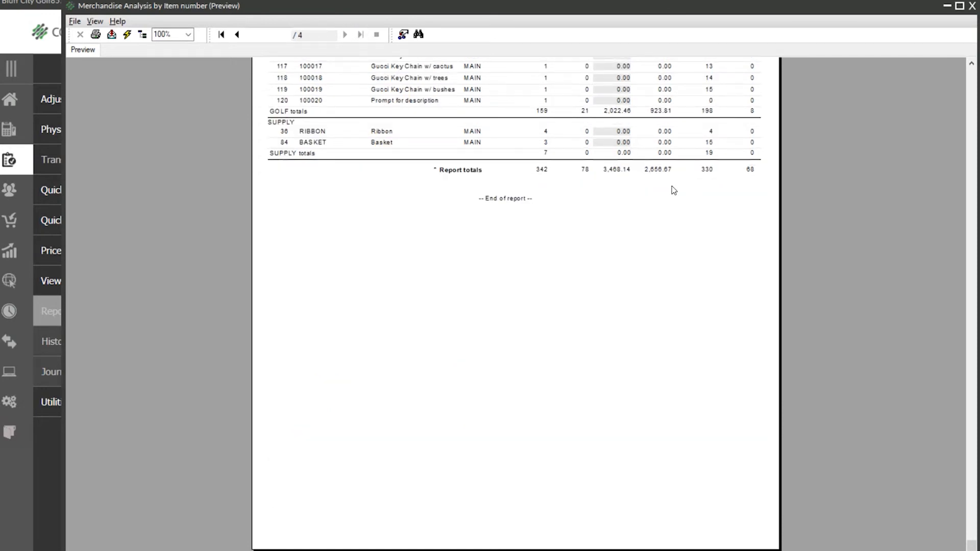
scroll(392, 391, up, 3)
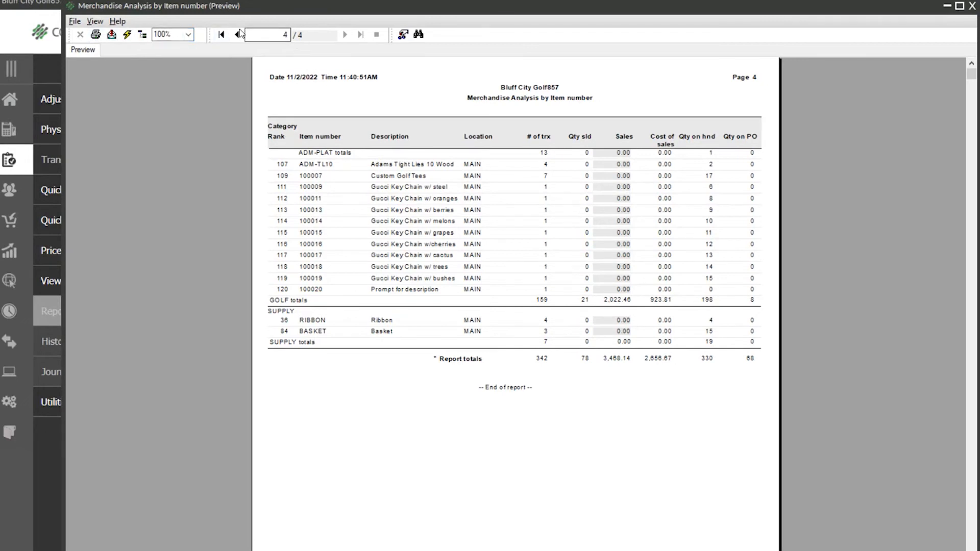
click(971, 8)
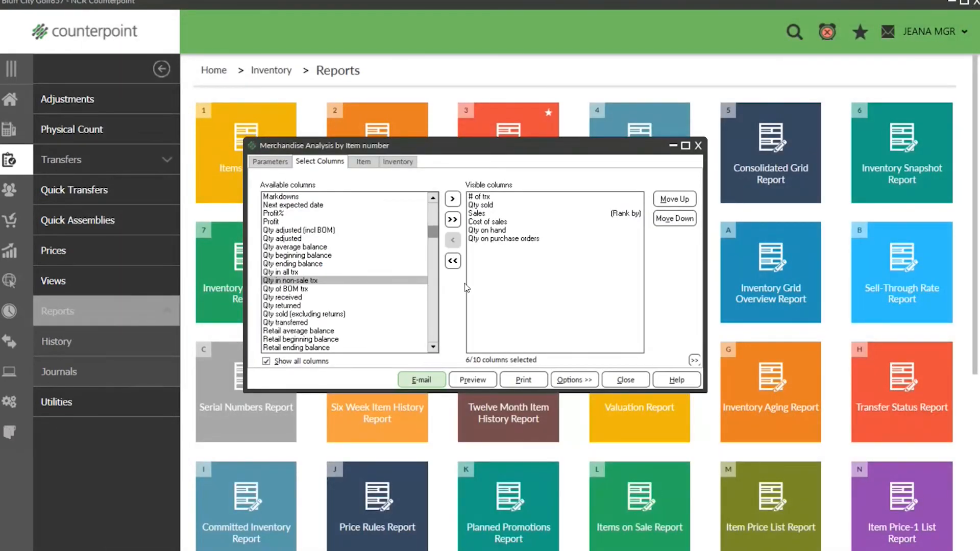
Step: Remove all six columns, from # of trx through Qty on purchase orders, from the report's visible columns
click(480, 231)
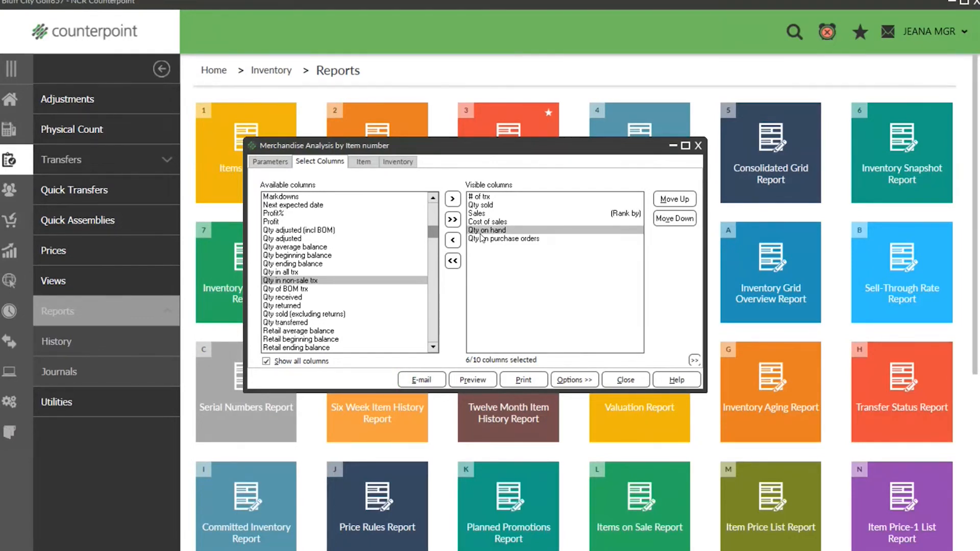
click(482, 239)
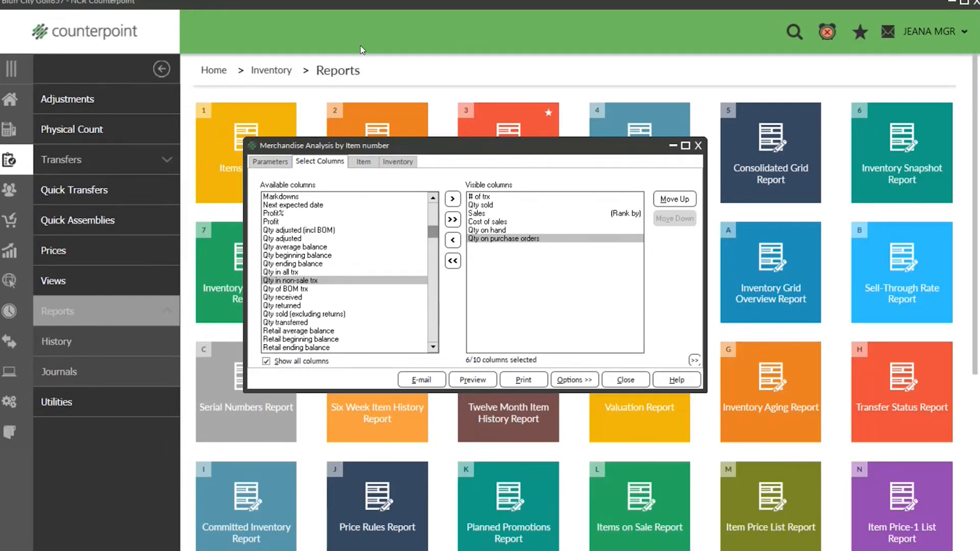
click(483, 198)
double_click(483, 199)
double_click(484, 199)
double_click(483, 199)
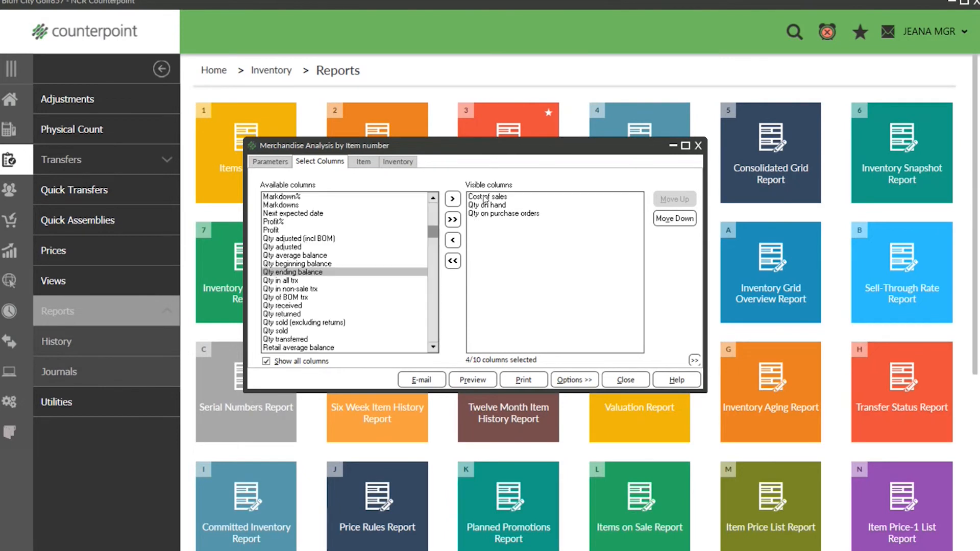
double_click(483, 199)
double_click(488, 198)
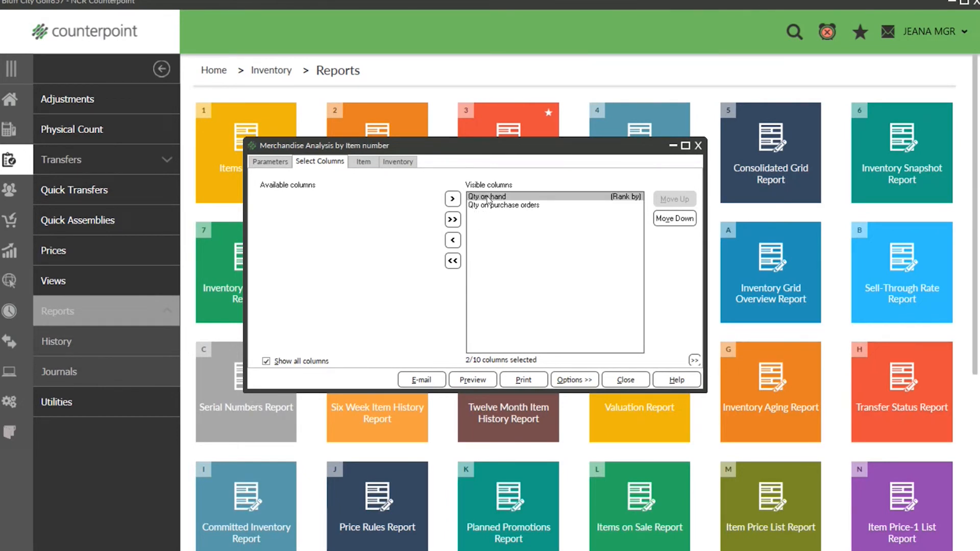
double_click(487, 198)
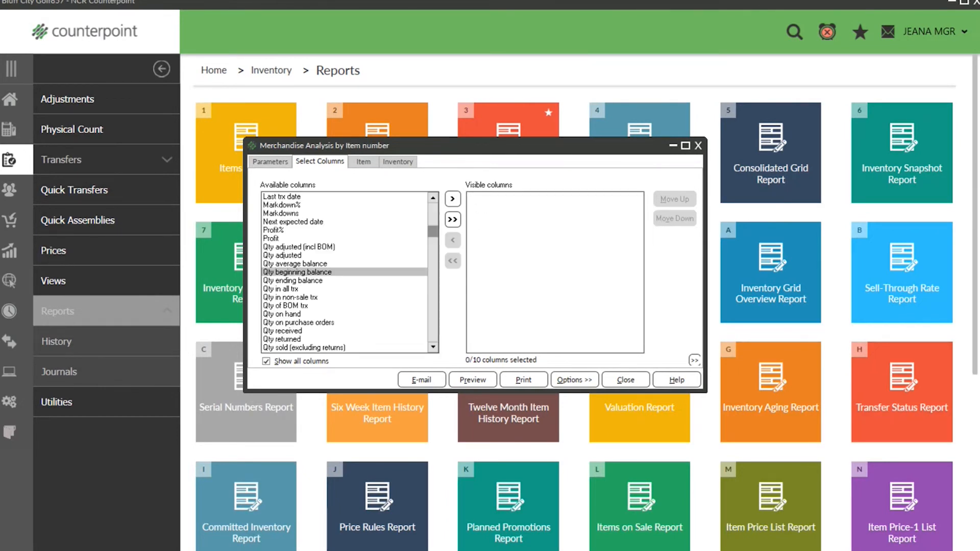
Step: Add Qty beginning balance, Qty ending balance and Qty on hand to the visible columns and review each one
double_click(286, 273)
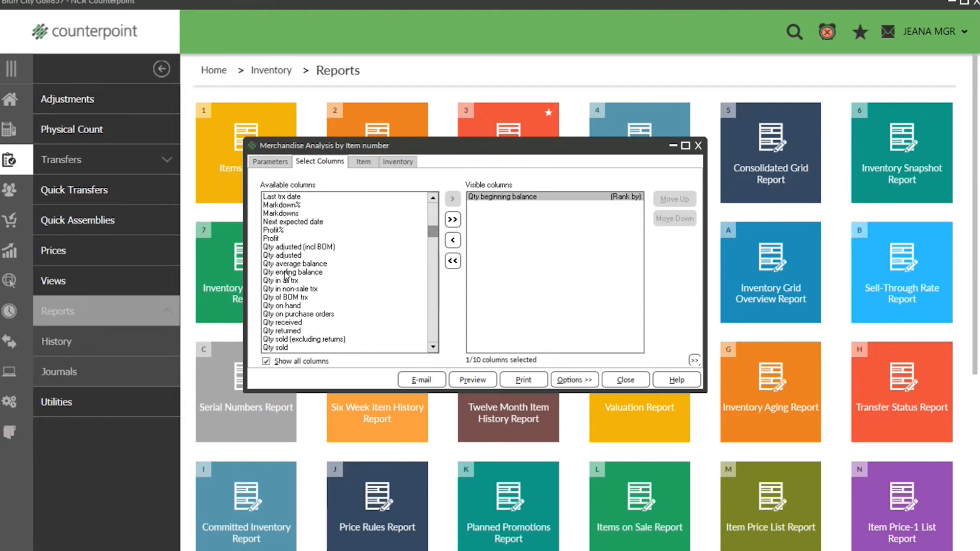
scroll(286, 277, down, 1)
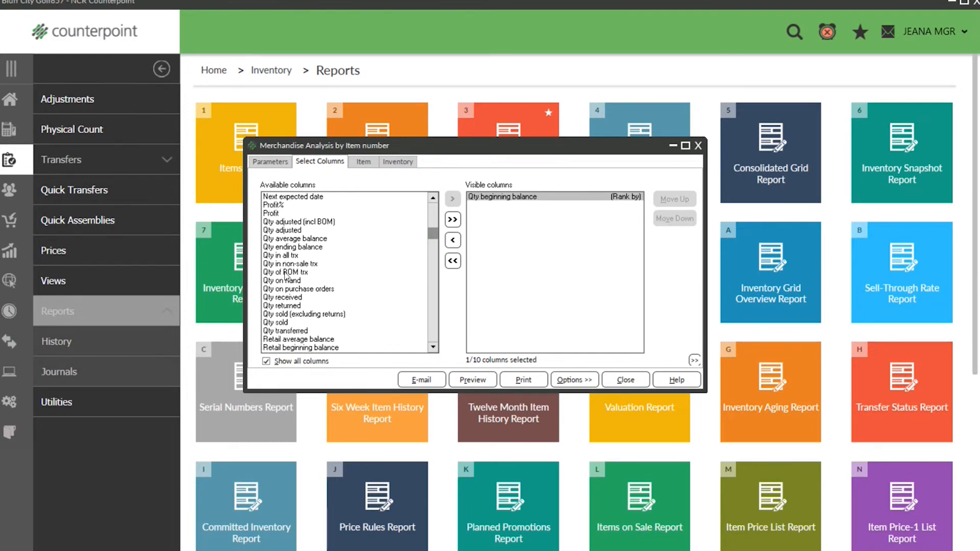
scroll(286, 277, down, 2)
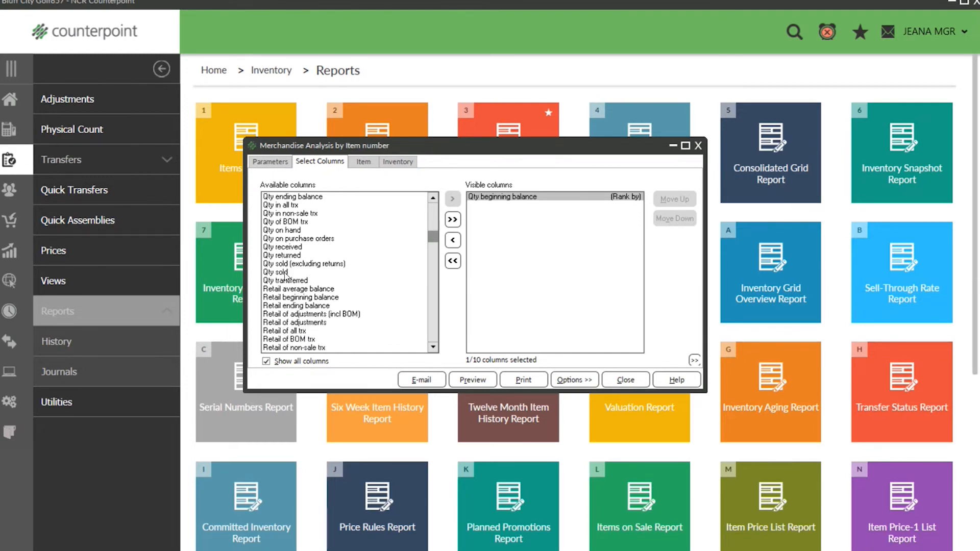
scroll(287, 277, down, 2)
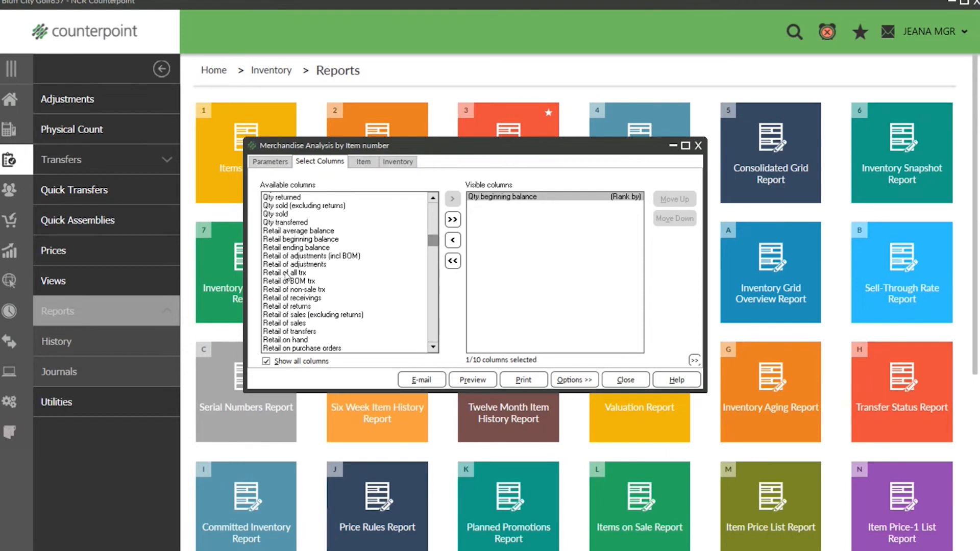
scroll(287, 278, up, 3)
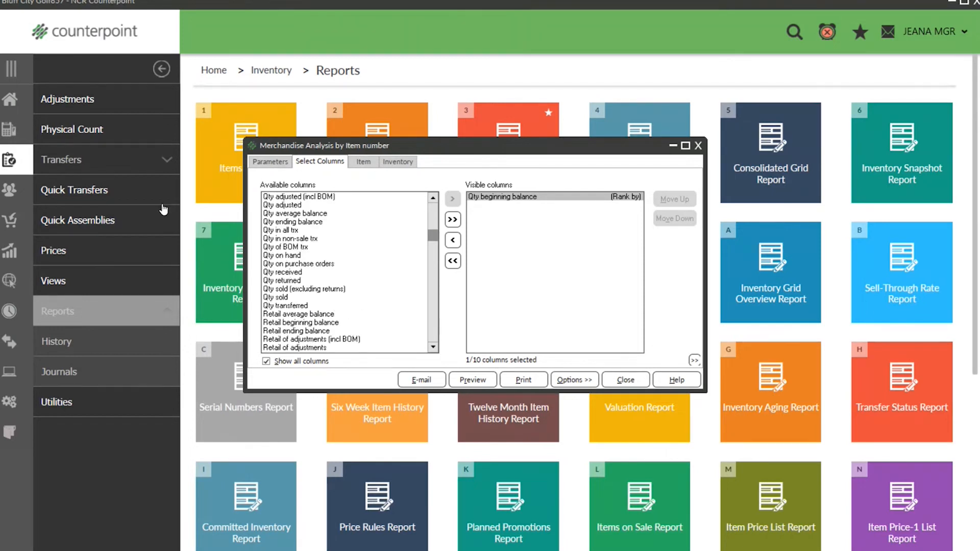
double_click(299, 223)
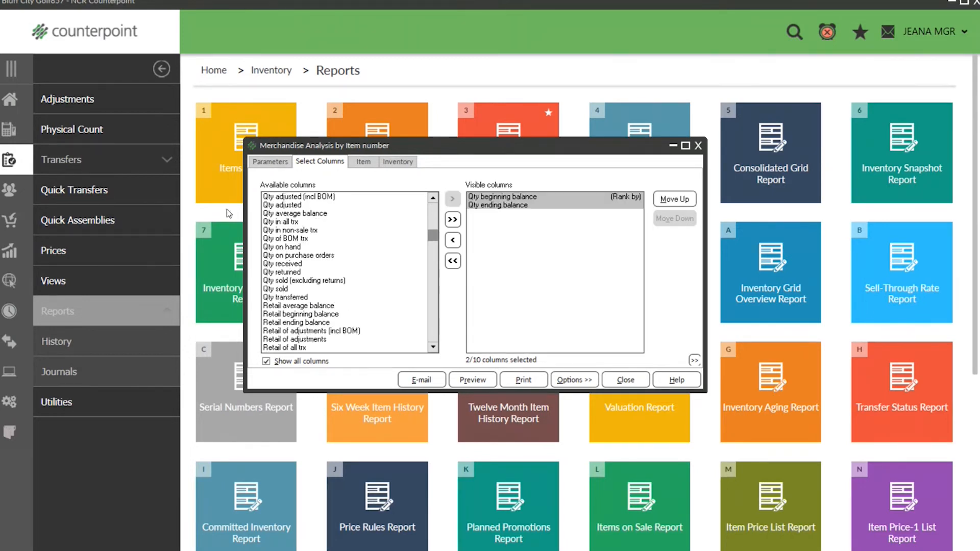
double_click(296, 249)
click(516, 198)
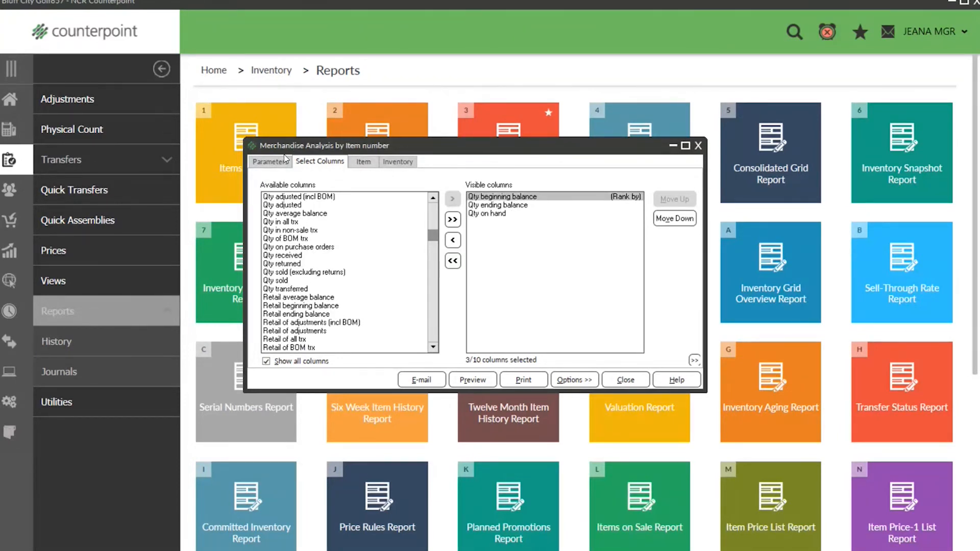
click(484, 206)
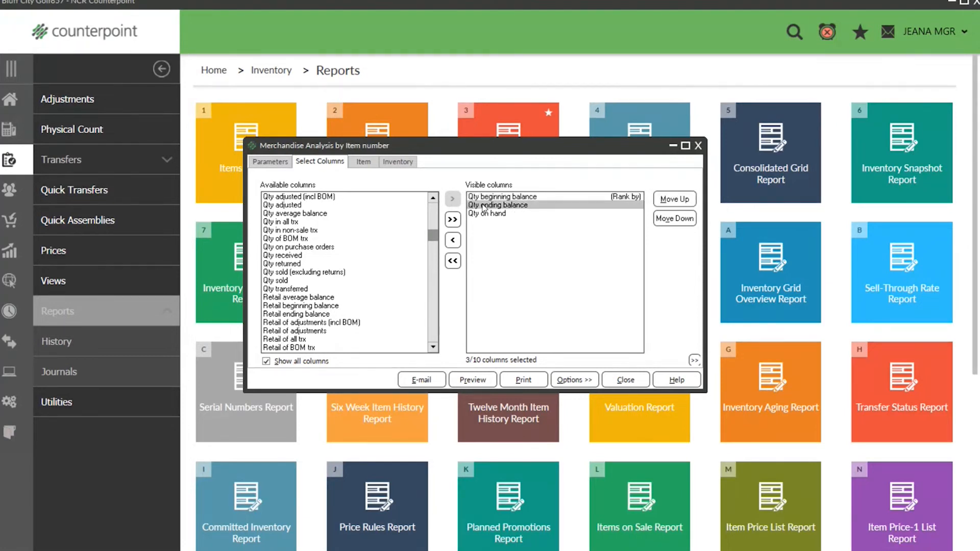
click(486, 213)
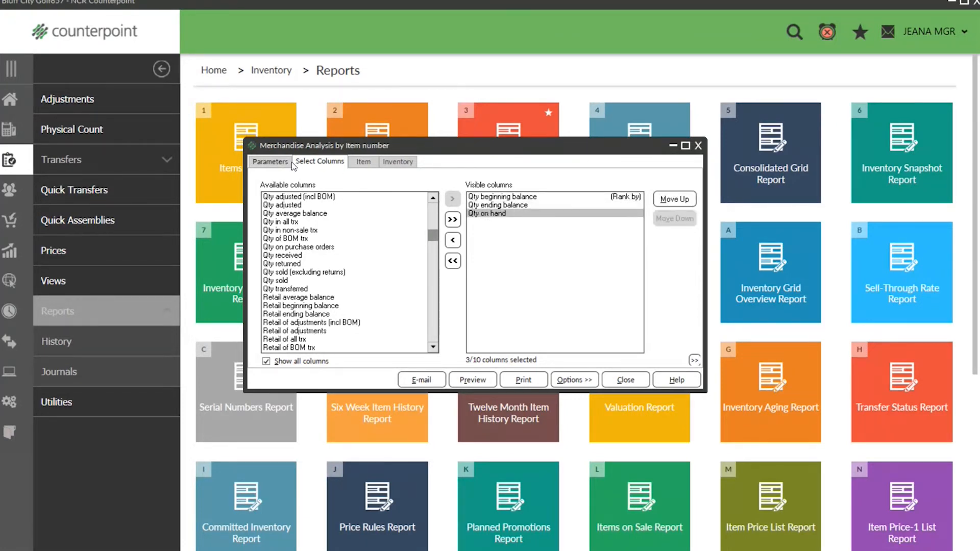
Step: Set the start date of the report's date range to 9/30/2022
click(270, 161)
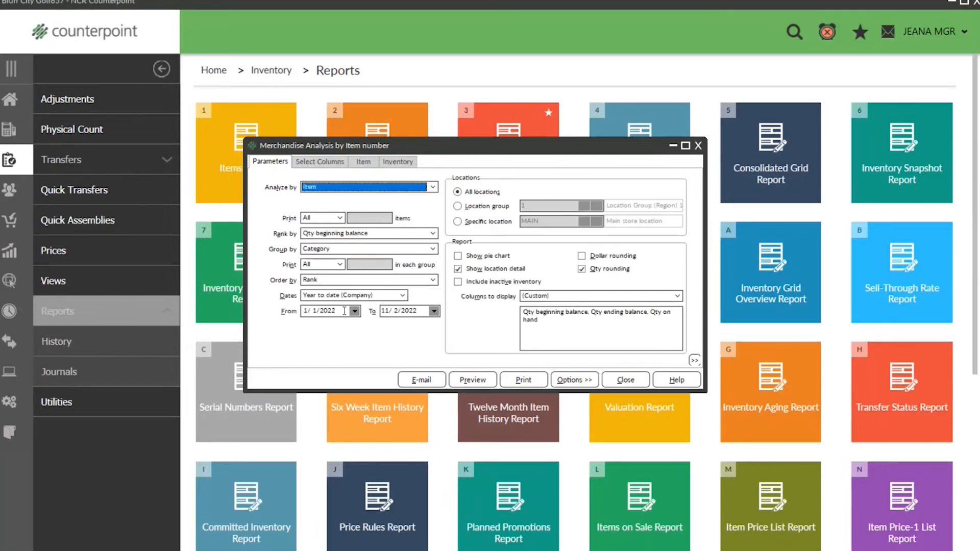
click(345, 311)
key(t)
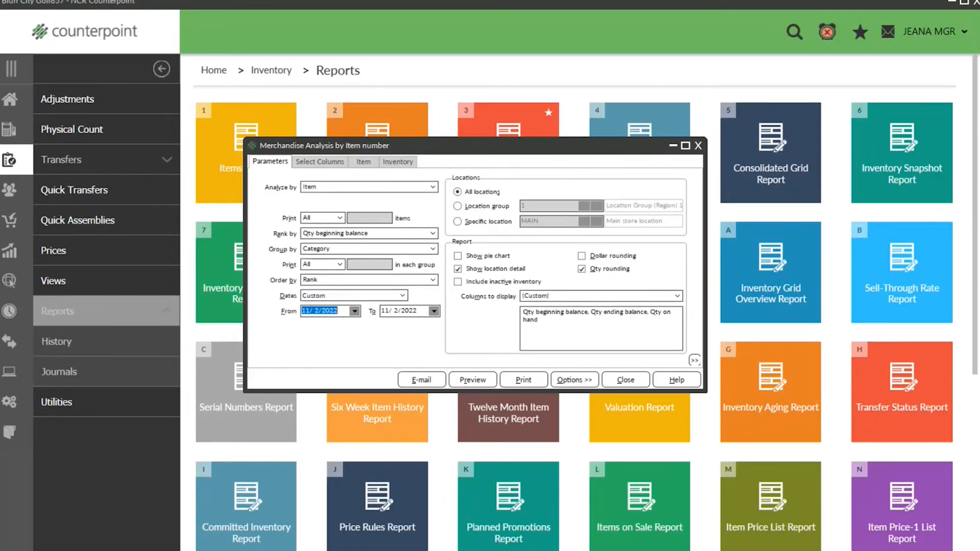
key(w)
key(minus)
key(minus)
key(minus)
key(minus)
key(minus)
key(minus)
key(minus)
Step: Check the three visible quantity columns and set the end date of the report's date range to 10/31/2022
click(332, 164)
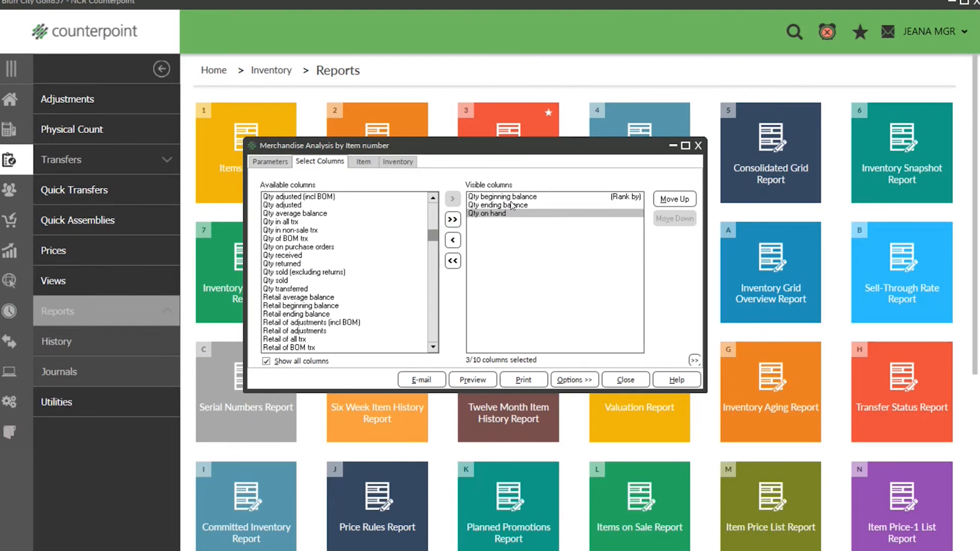
click(272, 163)
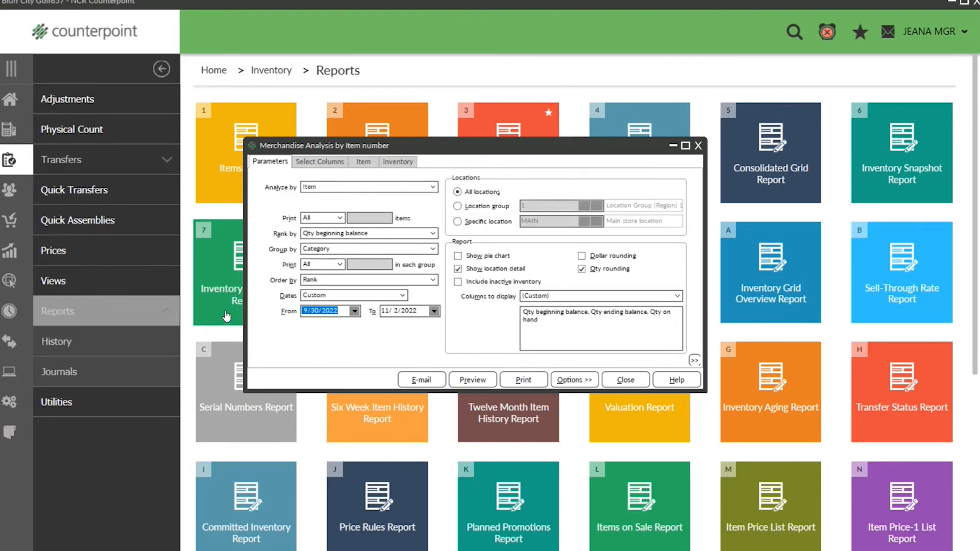
click(427, 310)
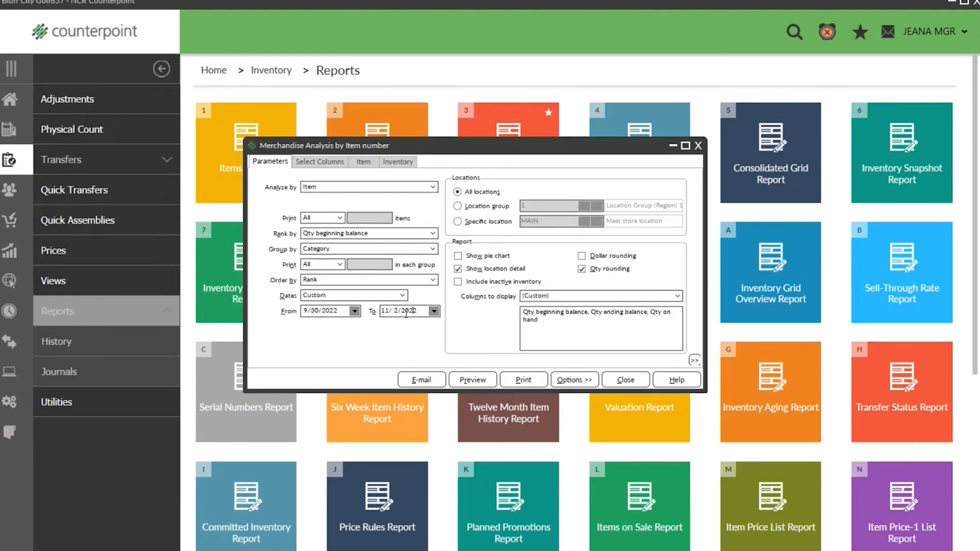
drag(415, 310, 380, 311)
text(10/31/2022)
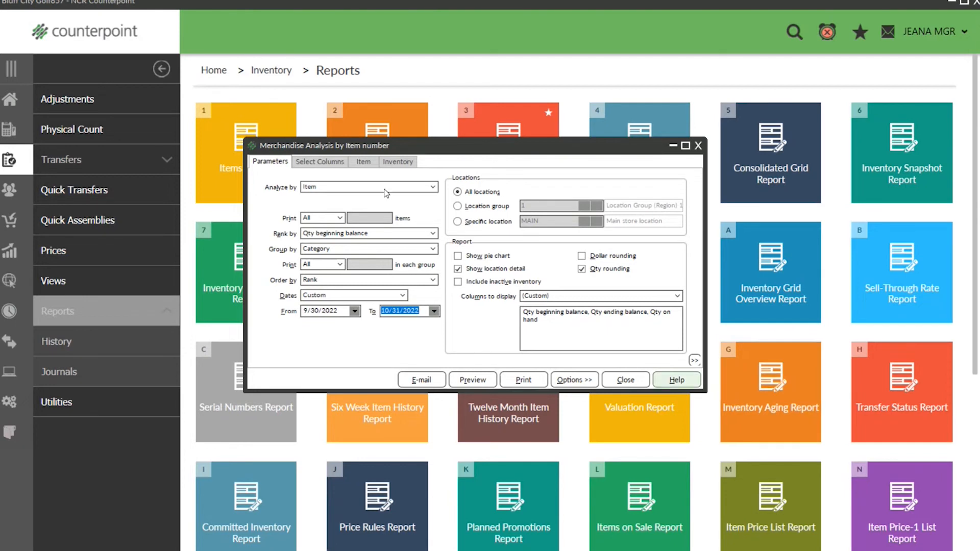
Step: Recheck the chosen columns and date range, preview the report, and examine the beginning quantity of ADM-JACKET
click(318, 162)
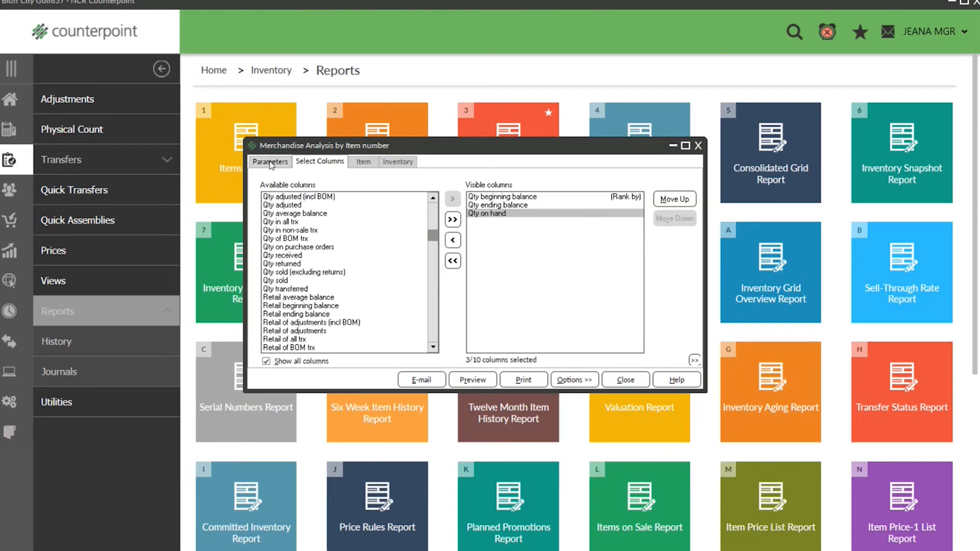
click(270, 162)
drag(413, 306, 342, 302)
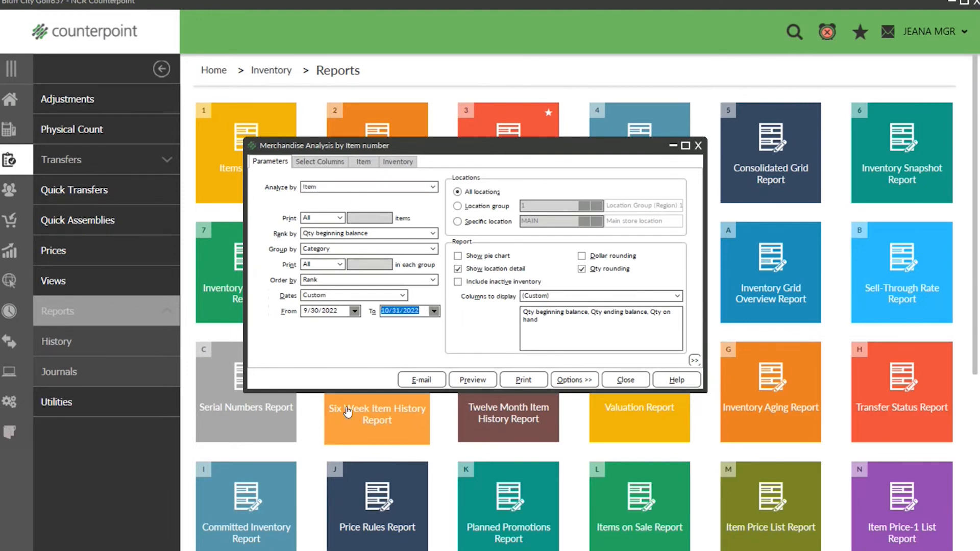
click(479, 378)
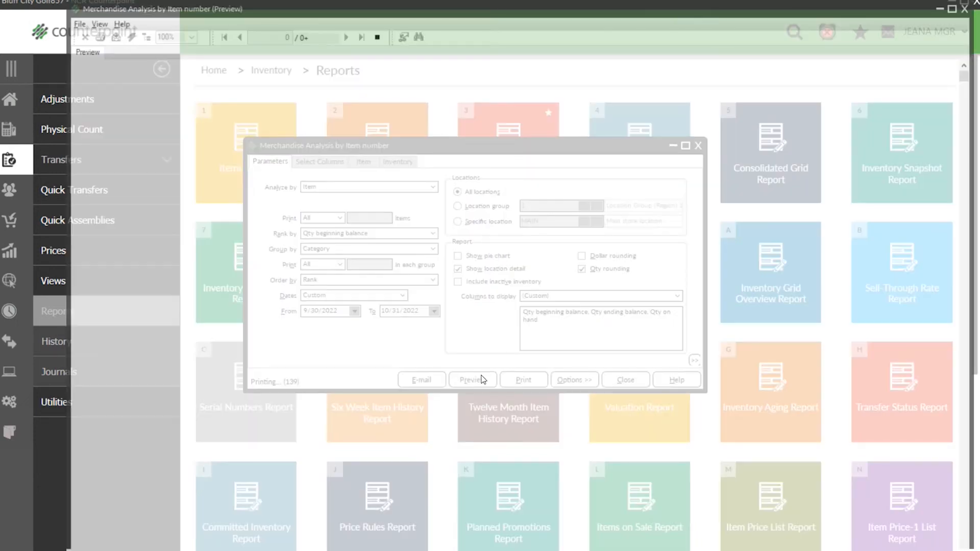
click(540, 236)
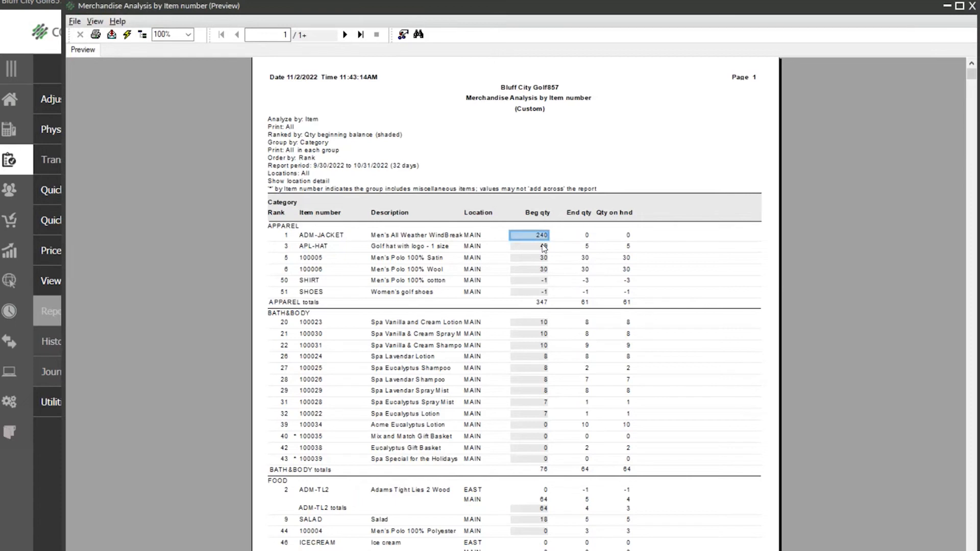
Step: Compare the beginning, ending and on-hand quantities for ADM-JACKET and the remaining items on both report pages, and close the preview
click(588, 234)
click(626, 236)
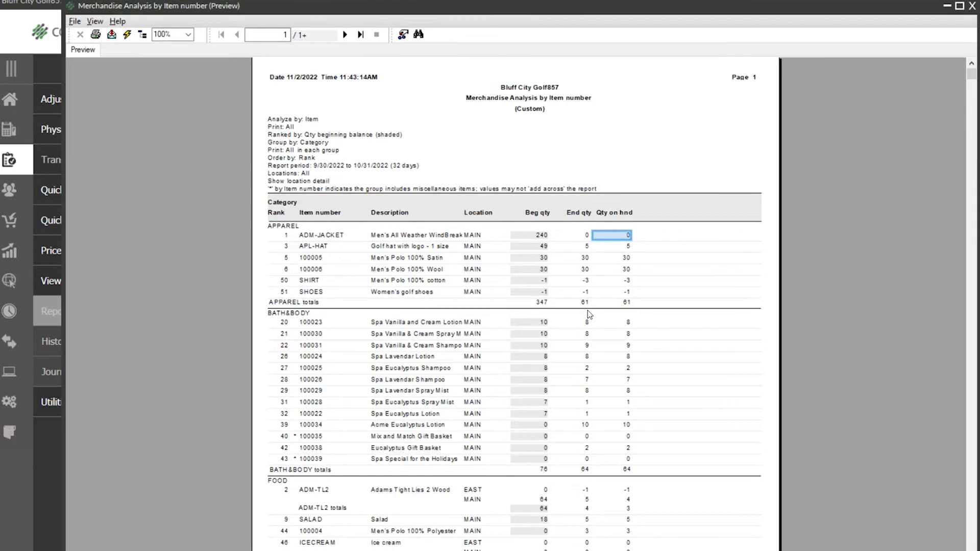
scroll(587, 310, down, 3)
scroll(615, 360, down, 1)
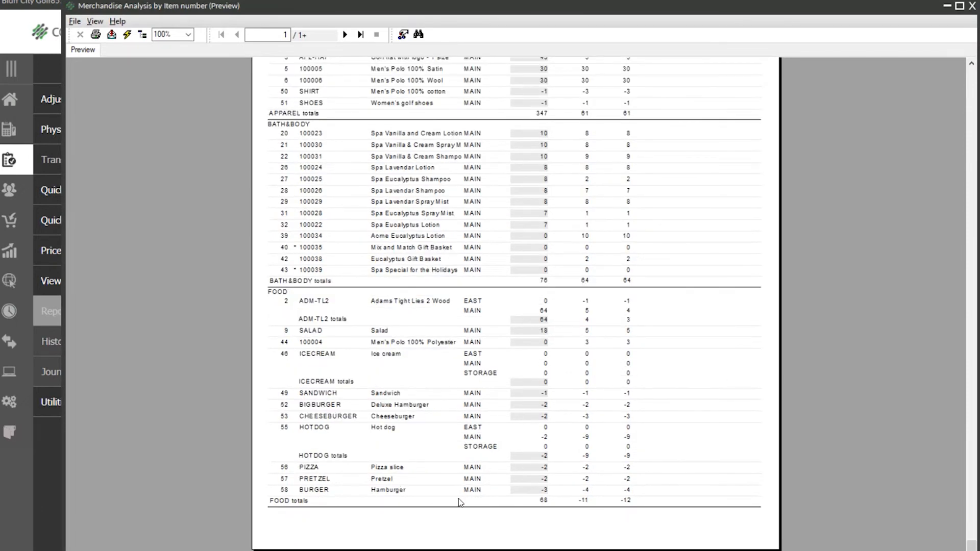
click(345, 34)
scroll(229, 244, up, 4)
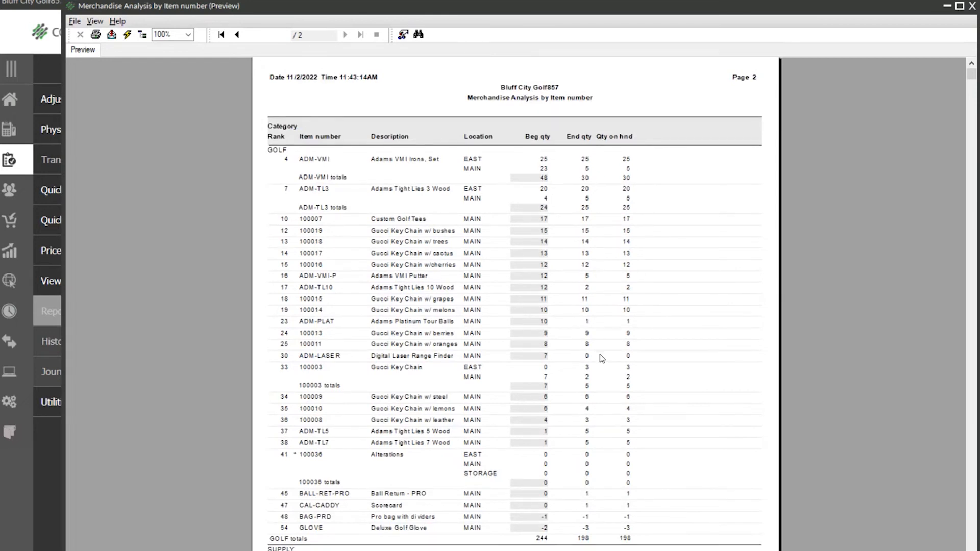
scroll(601, 358, down, 3)
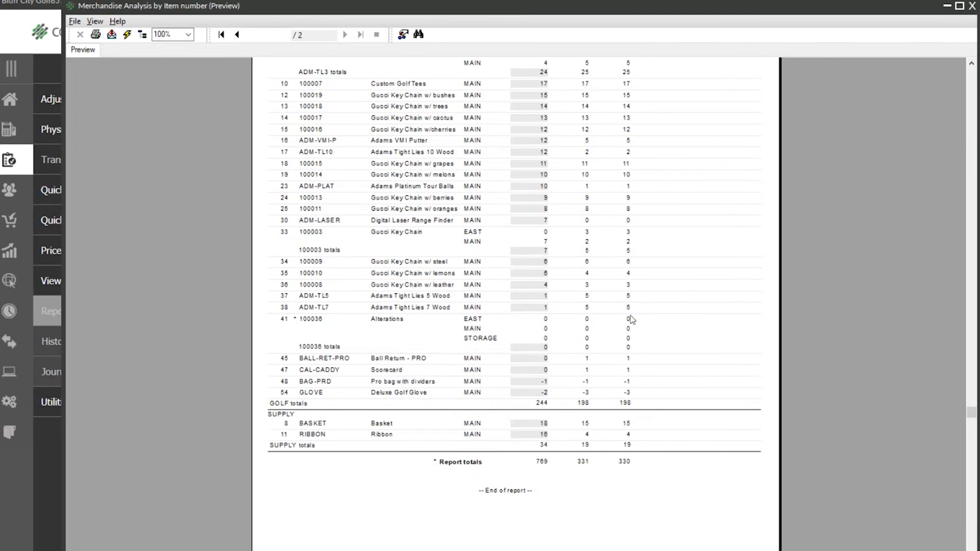
scroll(532, 127, up, 3)
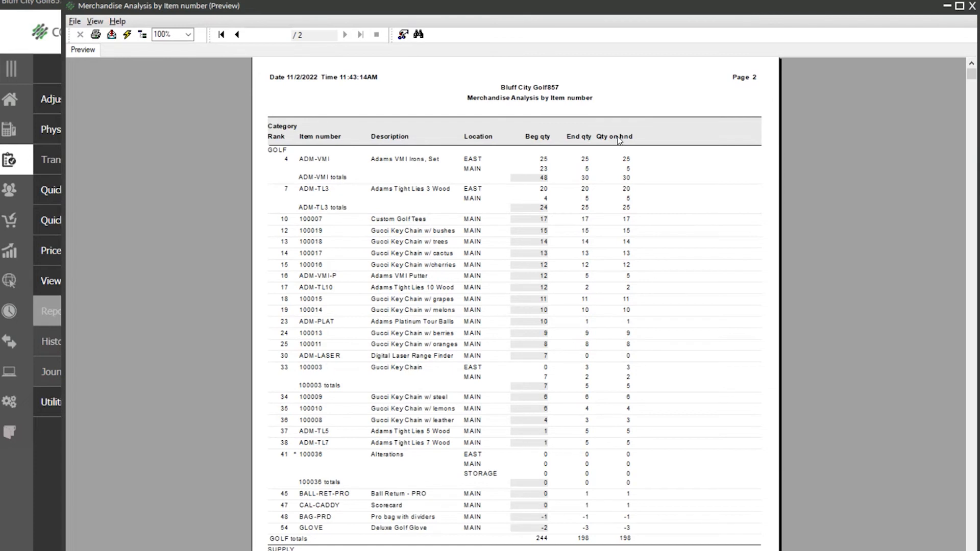
click(971, 7)
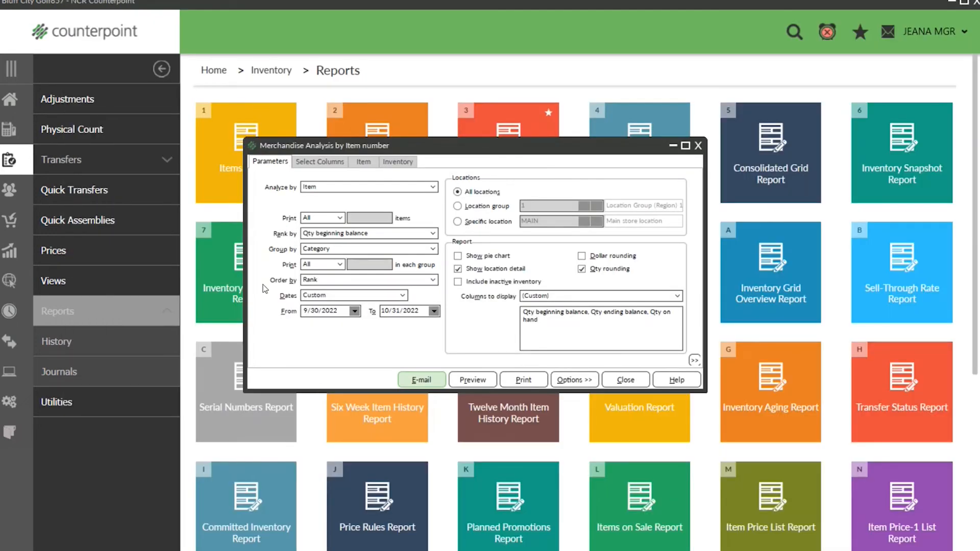
Step: Remove Qty beginning balance and Qty ending balance from the report's visible columns
click(310, 162)
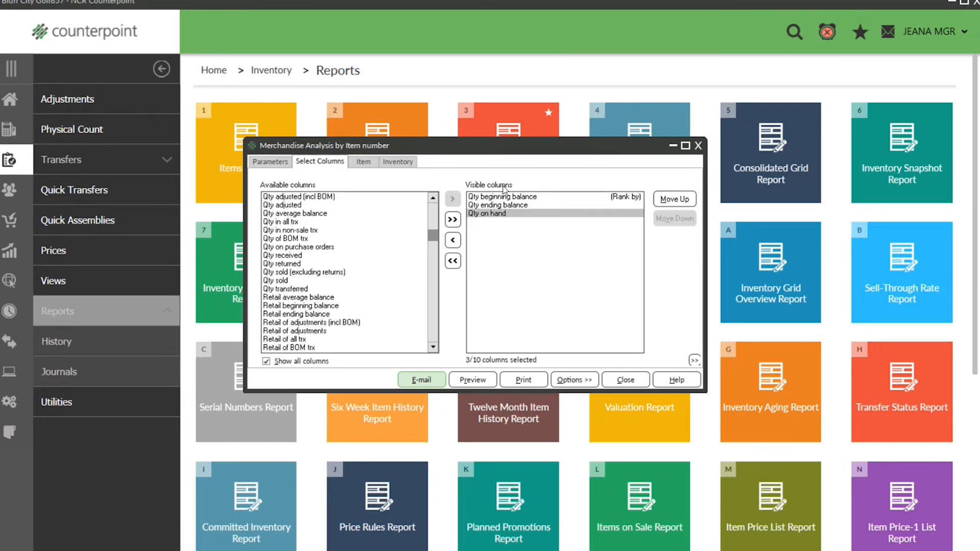
click(507, 199)
click(452, 240)
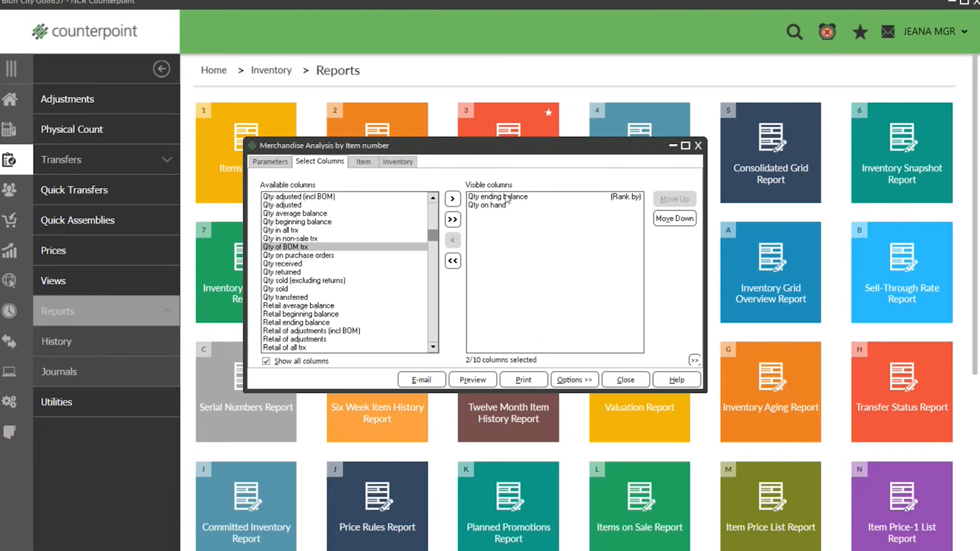
click(453, 240)
Step: Add Qty sold to the visible columns and review it alongside Qty on hand
scroll(288, 270, down, 3)
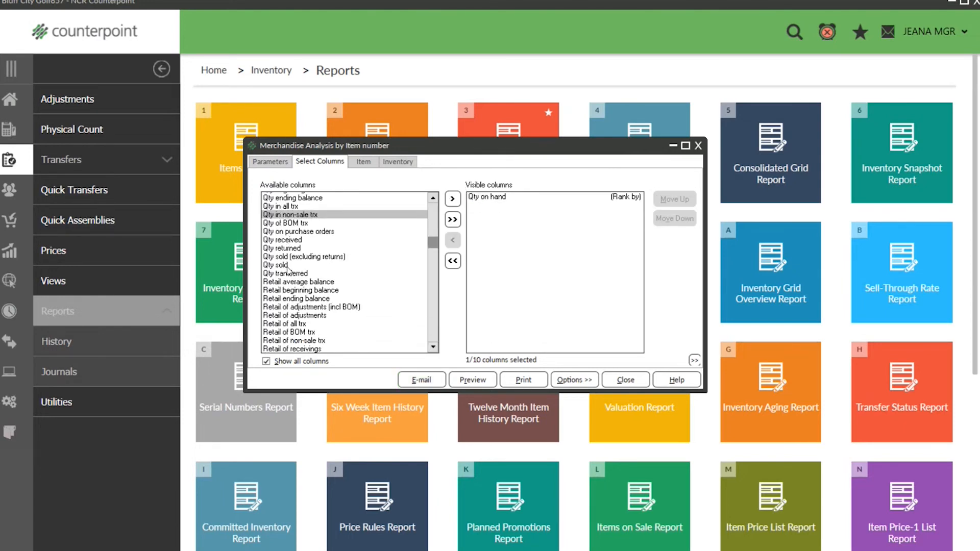
scroll(291, 268, up, 3)
scroll(286, 262, down, 2)
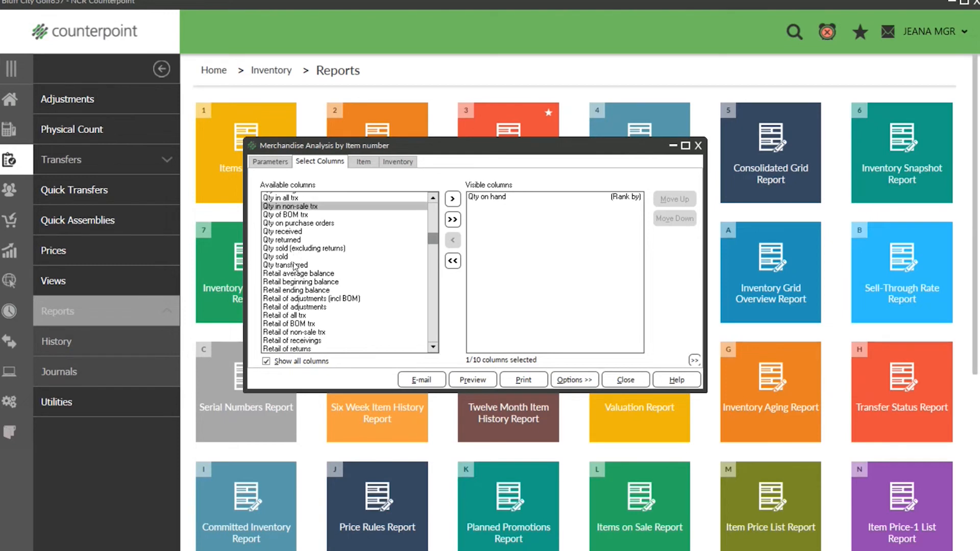
click(277, 249)
double_click(278, 248)
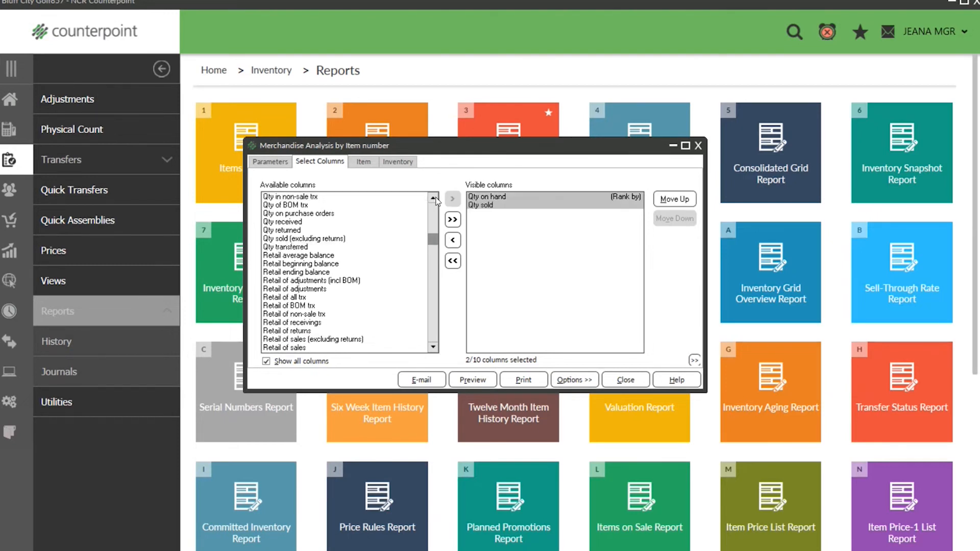
click(494, 198)
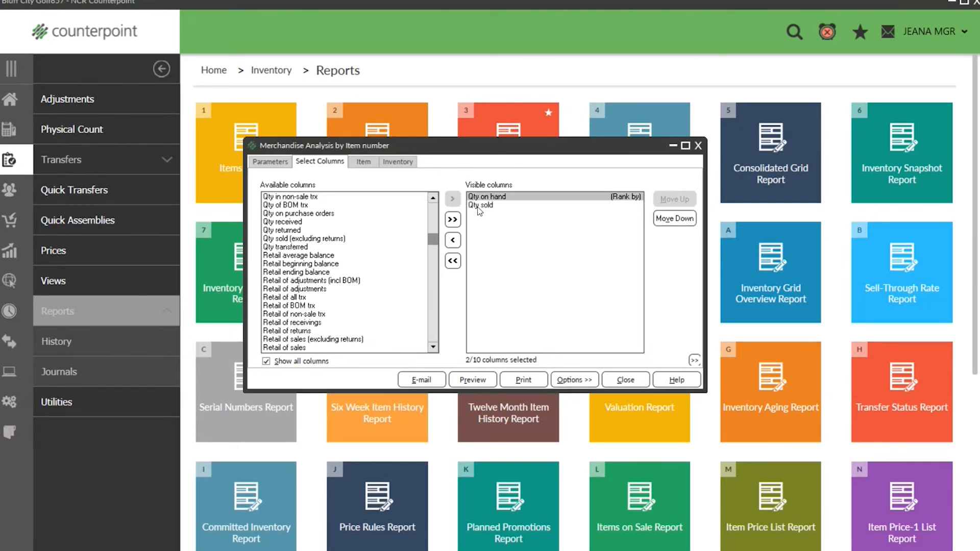
click(479, 205)
Step: Find Weeks-on-hand among the available columns and add it to the visible columns
scroll(269, 270, down, 1)
scroll(269, 271, down, 12)
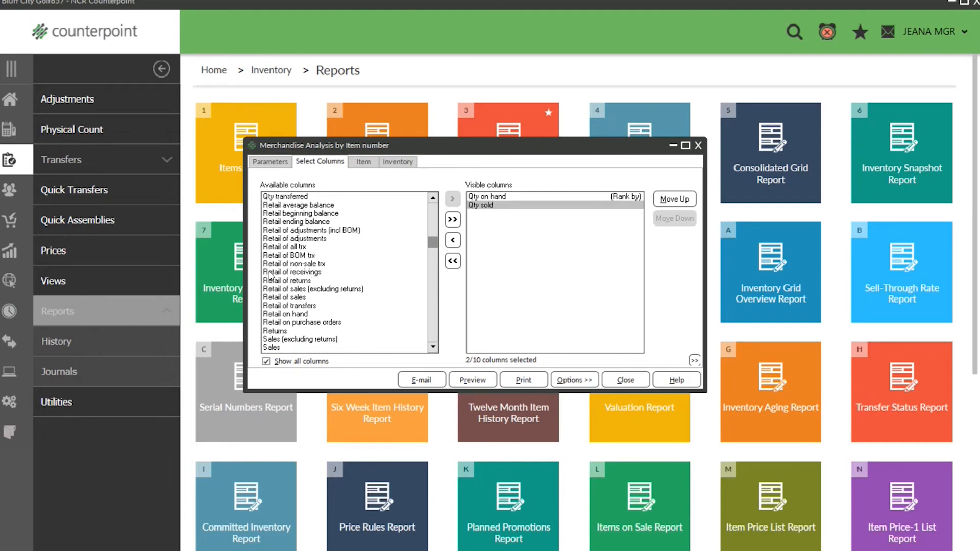
scroll(312, 313, down, 8)
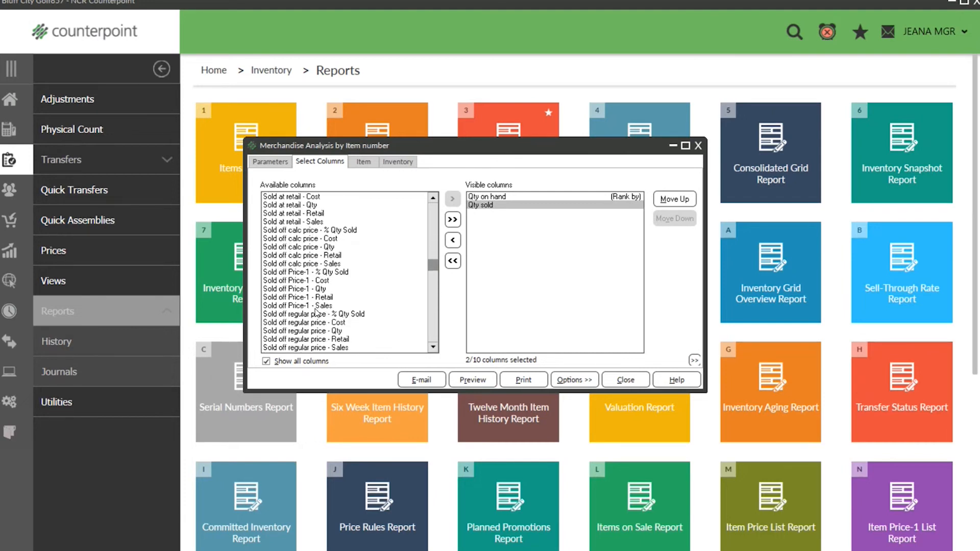
scroll(321, 310, down, 6)
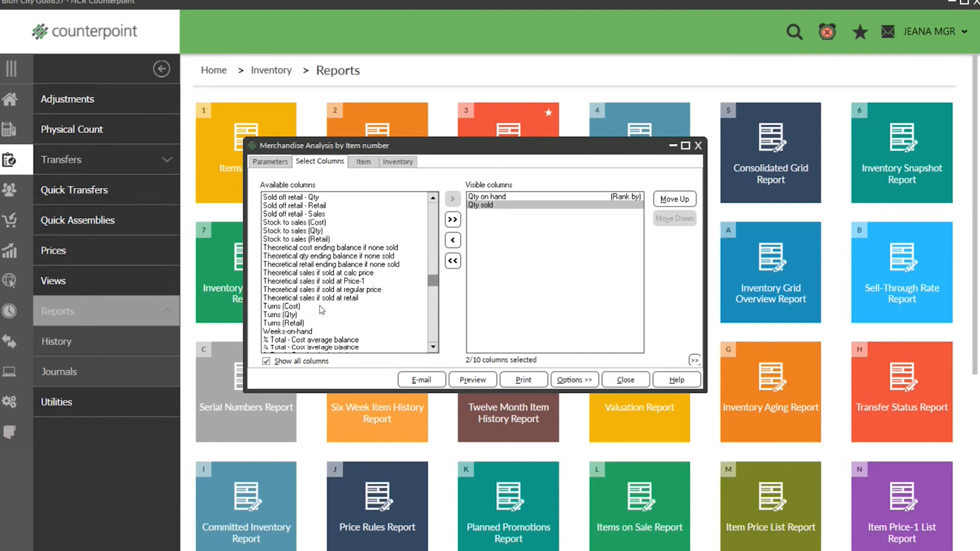
double_click(296, 256)
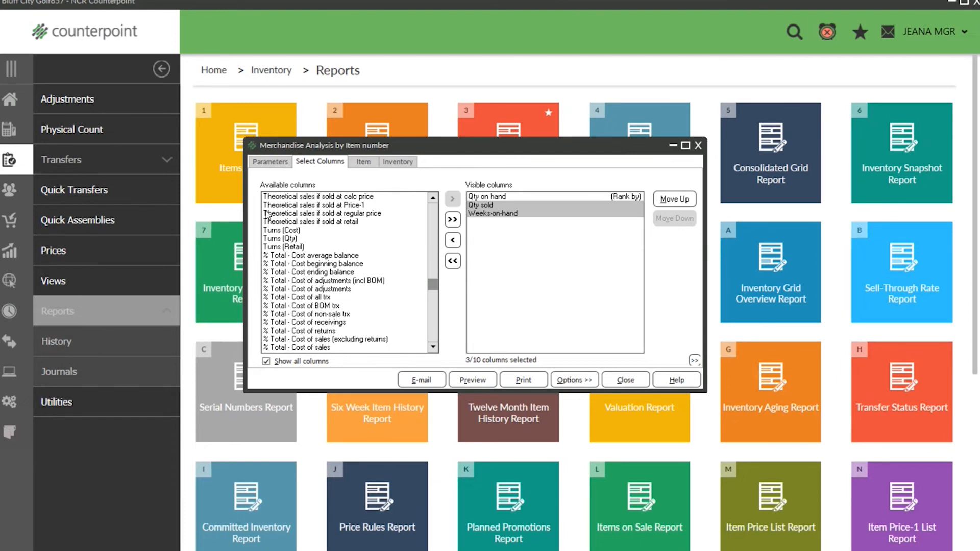
Step: Look through the available sales columns and recheck the chosen visible columns and the report's date range
scroll(321, 257, up, 2)
scroll(321, 256, up, 8)
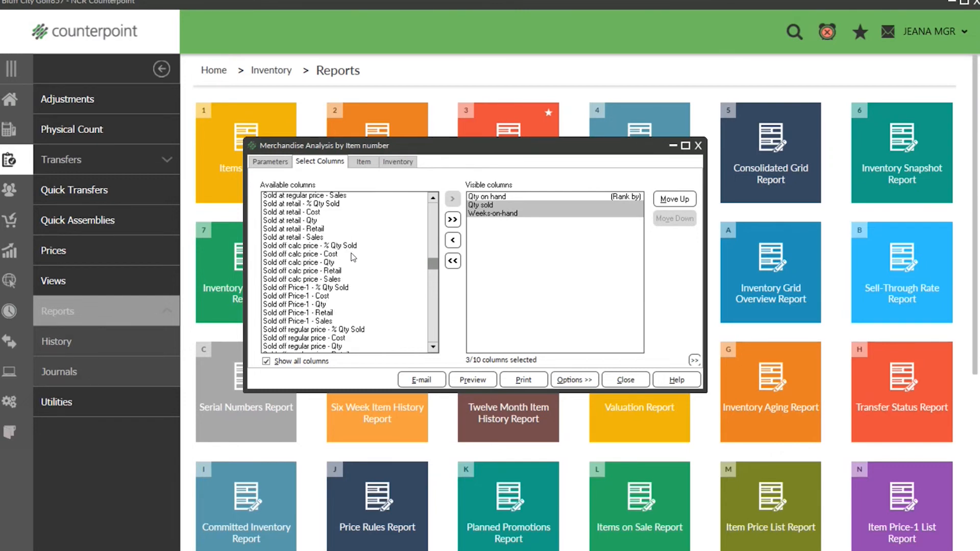
scroll(353, 258, up, 7)
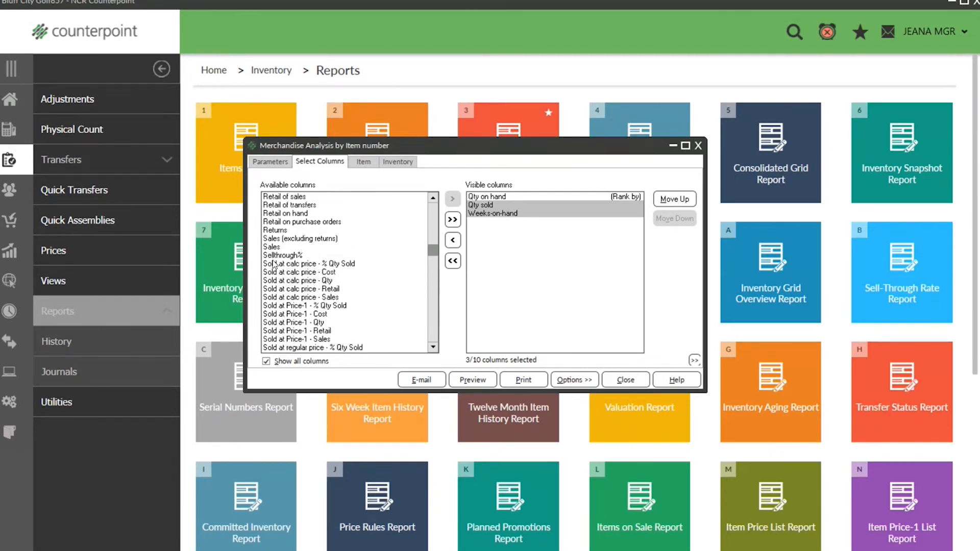
click(492, 244)
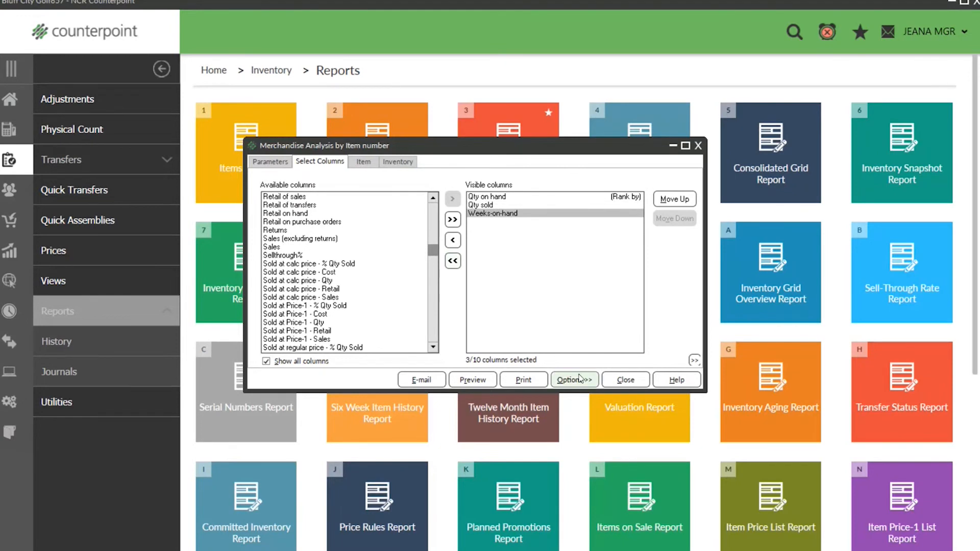
click(491, 205)
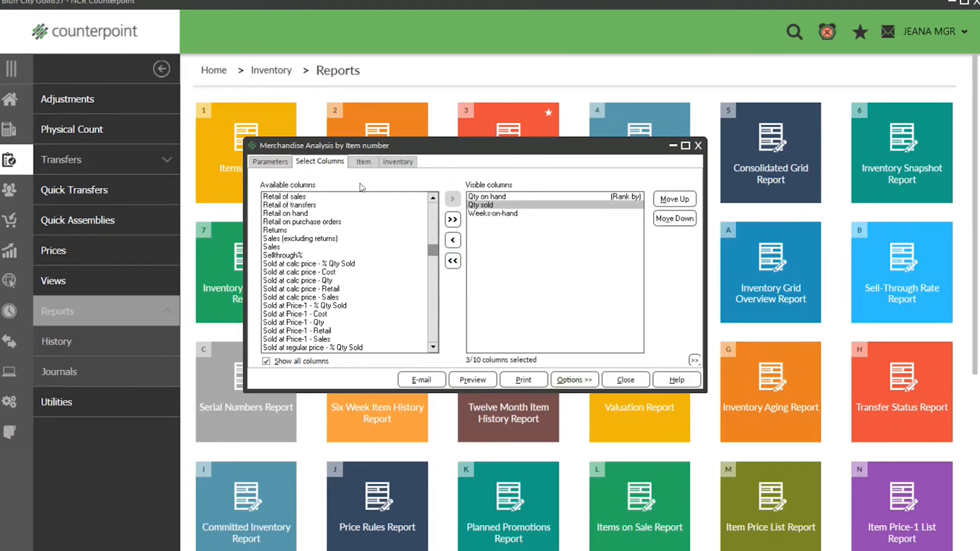
click(270, 161)
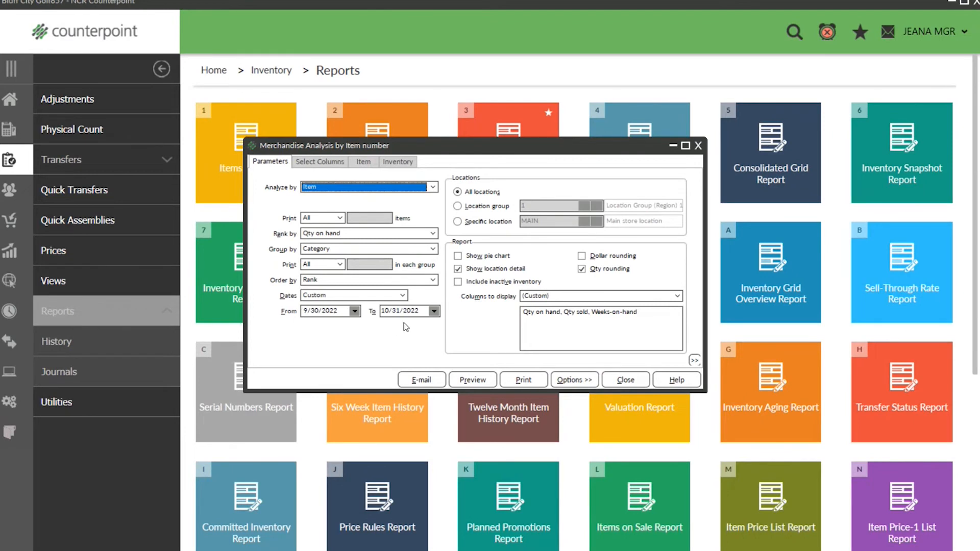
click(325, 163)
click(502, 213)
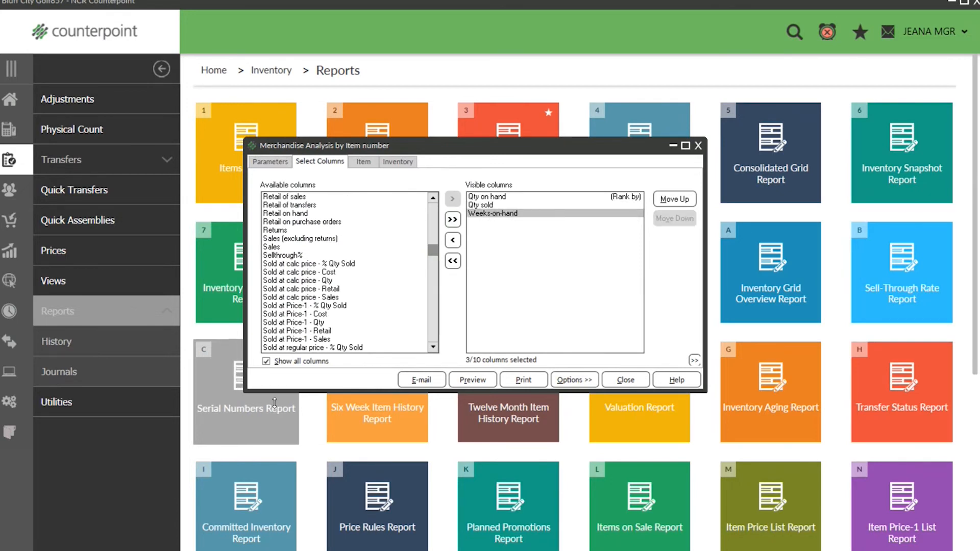
Step: Preview the report and examine the on-hand quantity, quantity sold and weeks-on-hand for item 100005
click(474, 380)
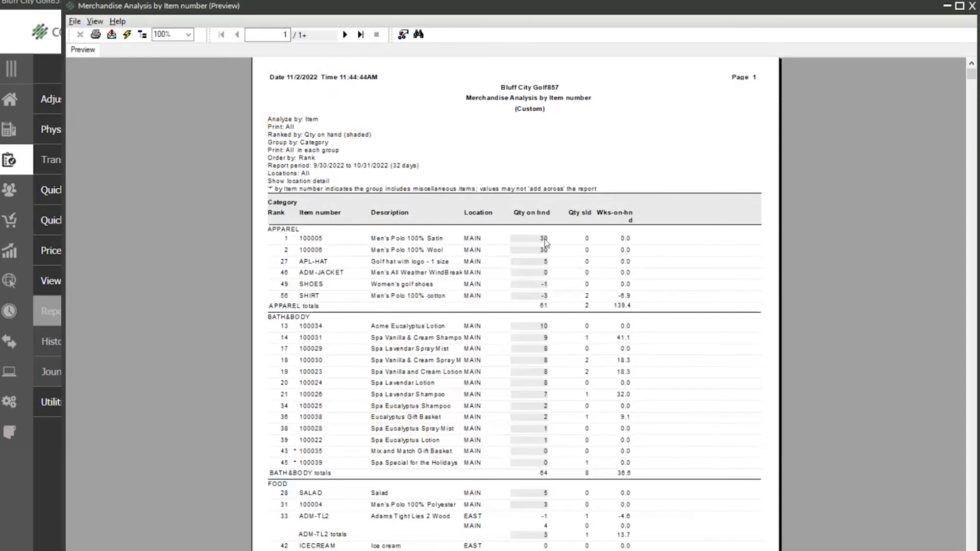
click(544, 242)
click(570, 240)
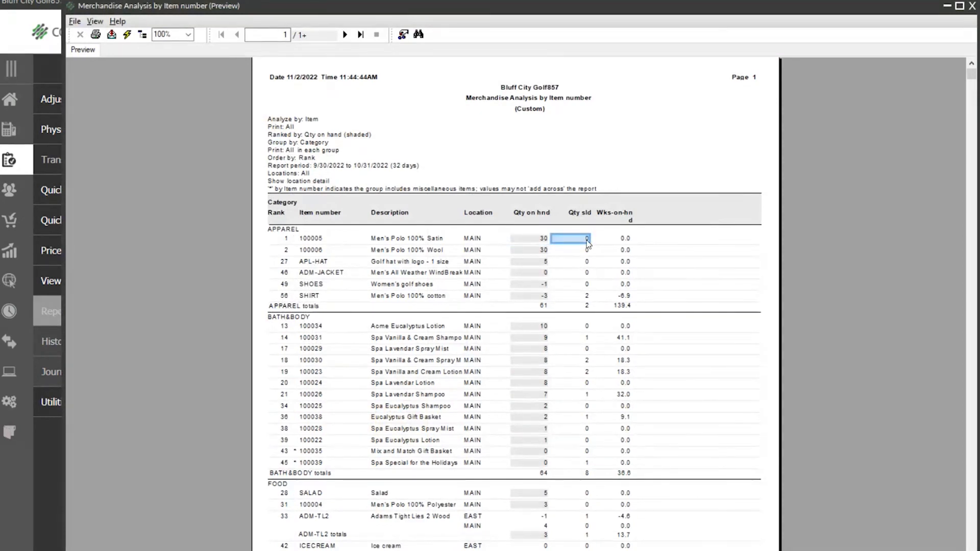
click(630, 237)
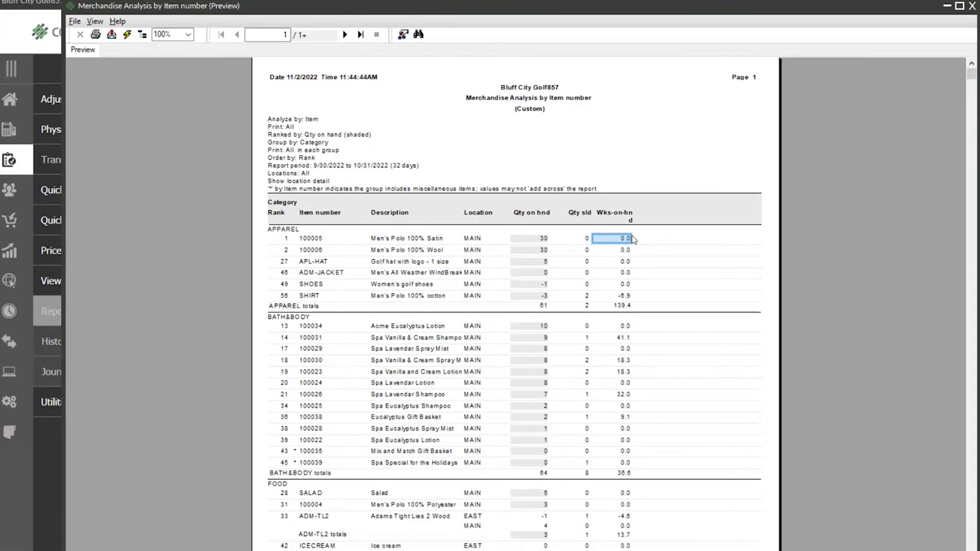
Step: Compare the on-hand quantity, quantity sold and weeks-on-hand for item 100026, Spa Lavendar Shampoo, and close the preview
scroll(545, 204, down, 3)
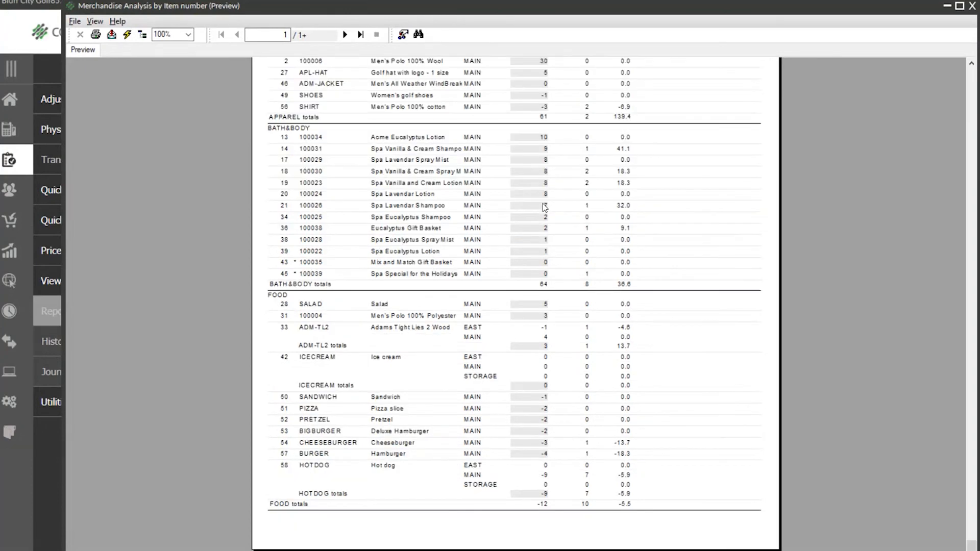
click(545, 207)
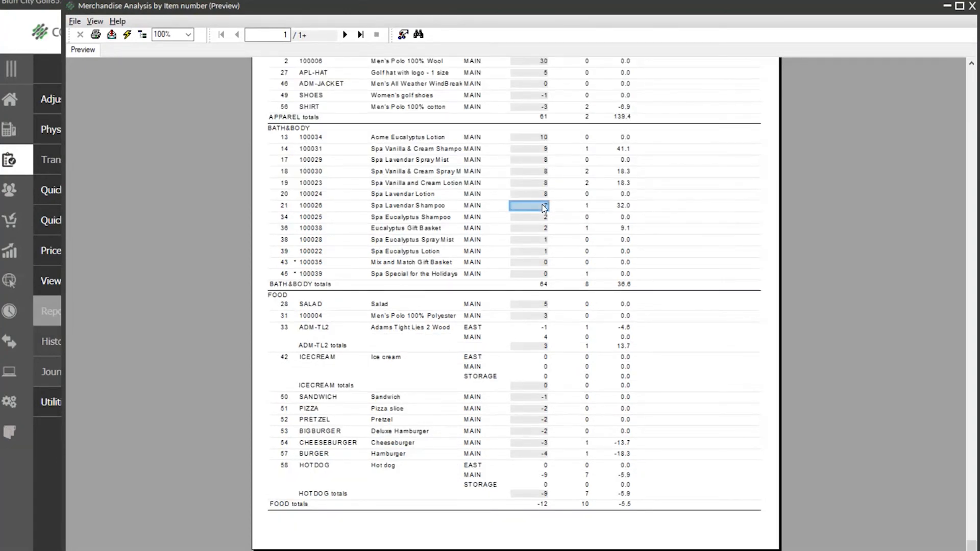
scroll(544, 207, up, 3)
scroll(545, 207, down, 2)
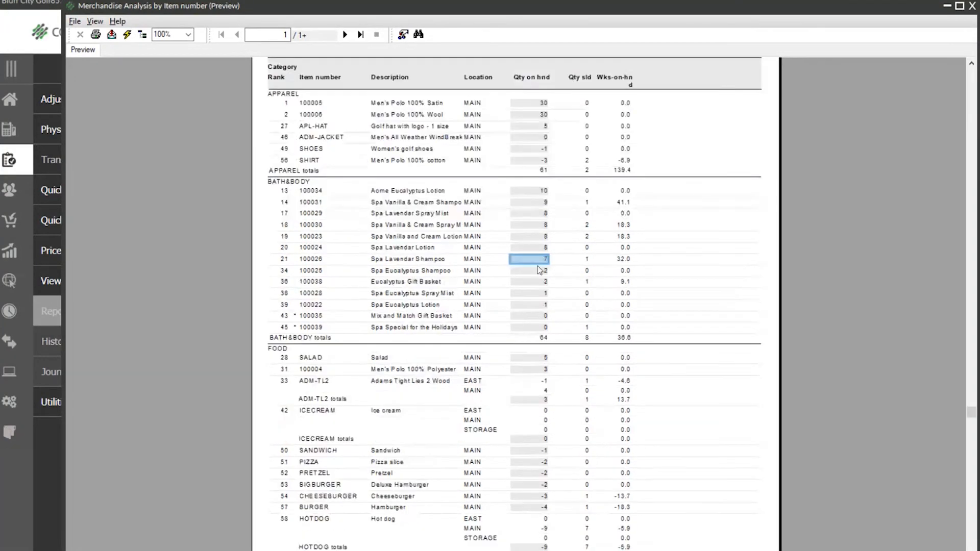
click(587, 260)
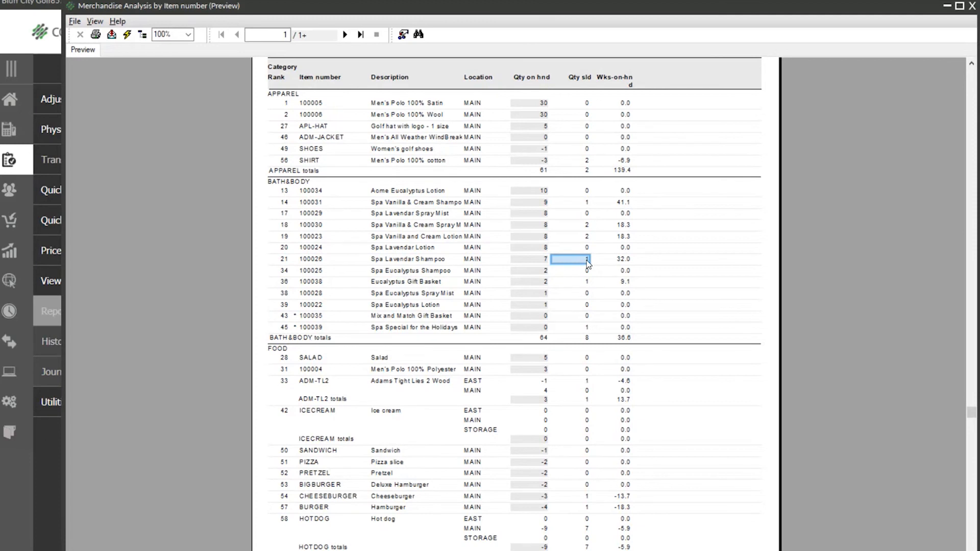
click(627, 259)
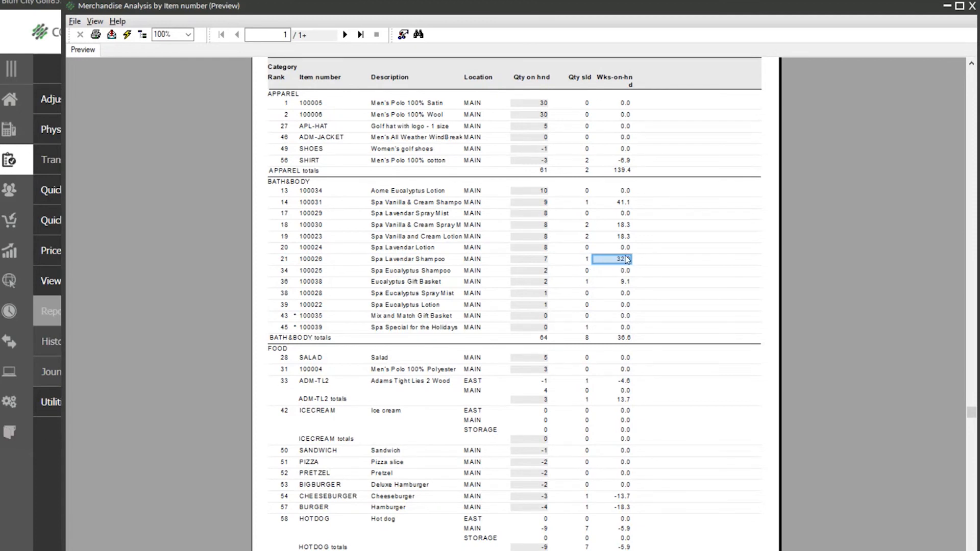
click(541, 259)
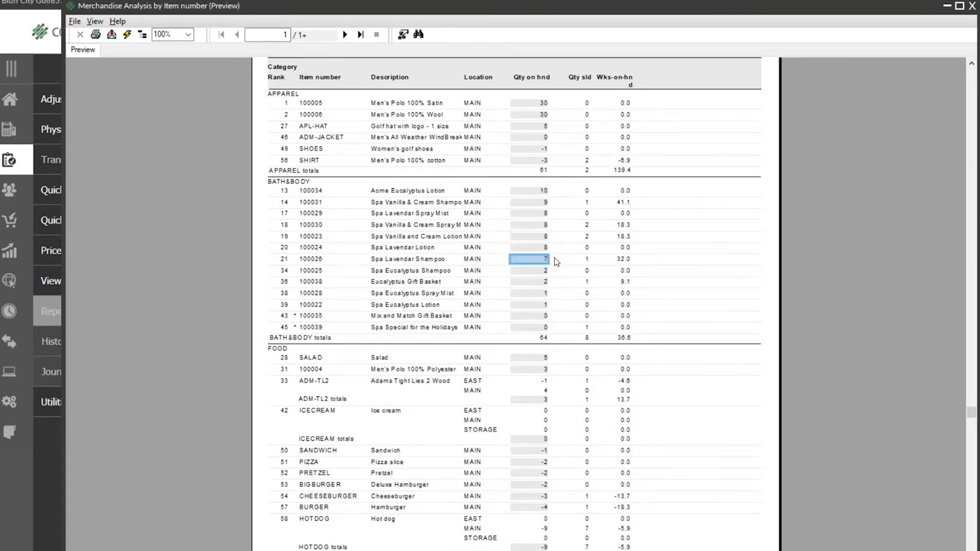
click(621, 259)
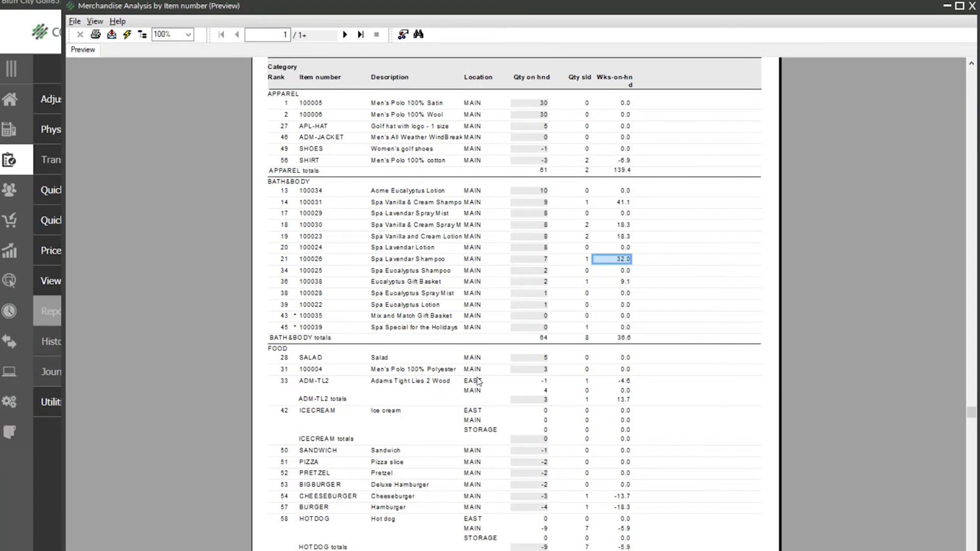
scroll(478, 380, up, 3)
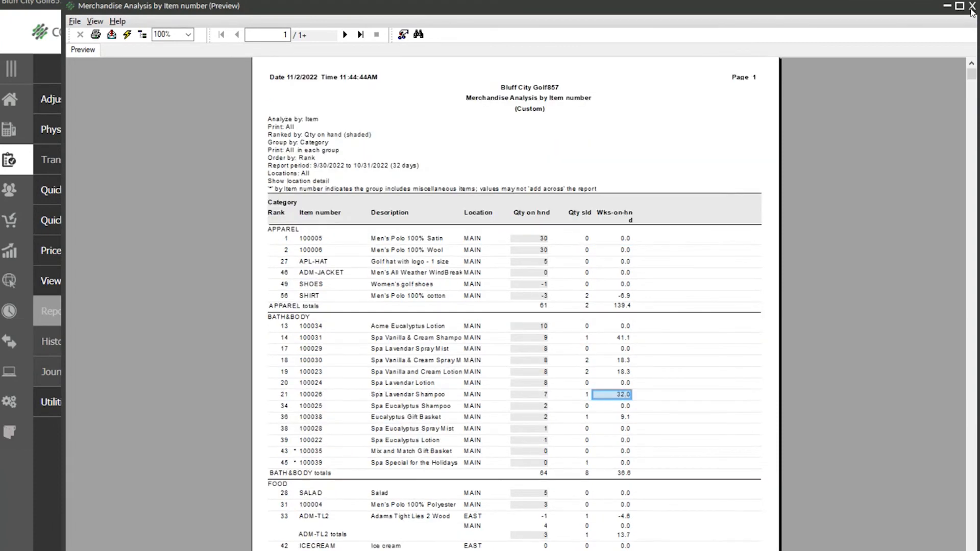
click(972, 7)
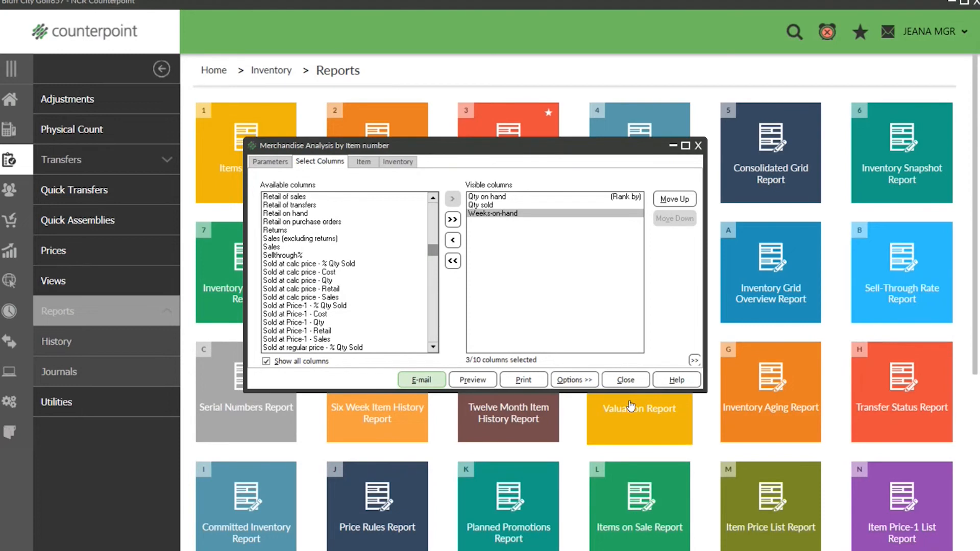
Step: Save the report parameters as public "sold/on hand/week on hand" with description "sold/on hand/week on hand additional" and close the report
click(572, 381)
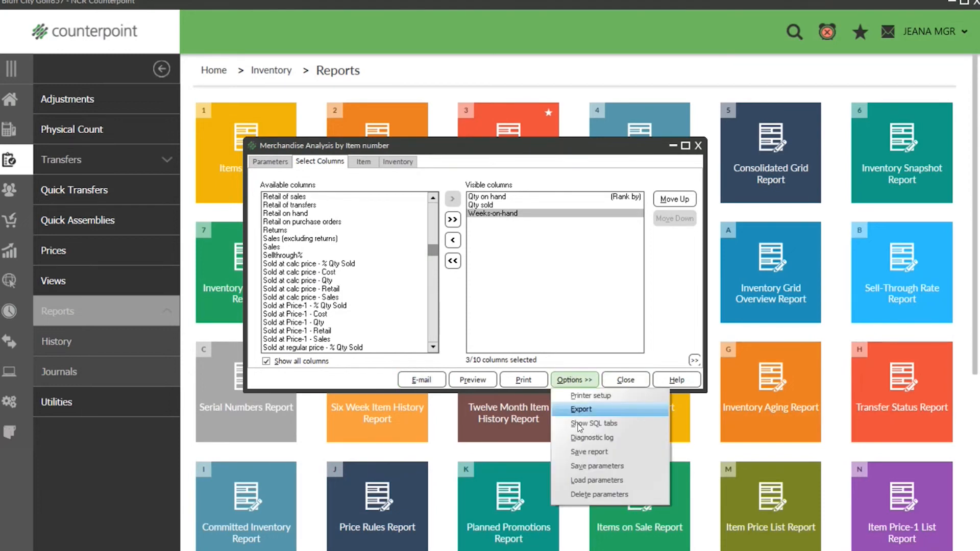
click(596, 466)
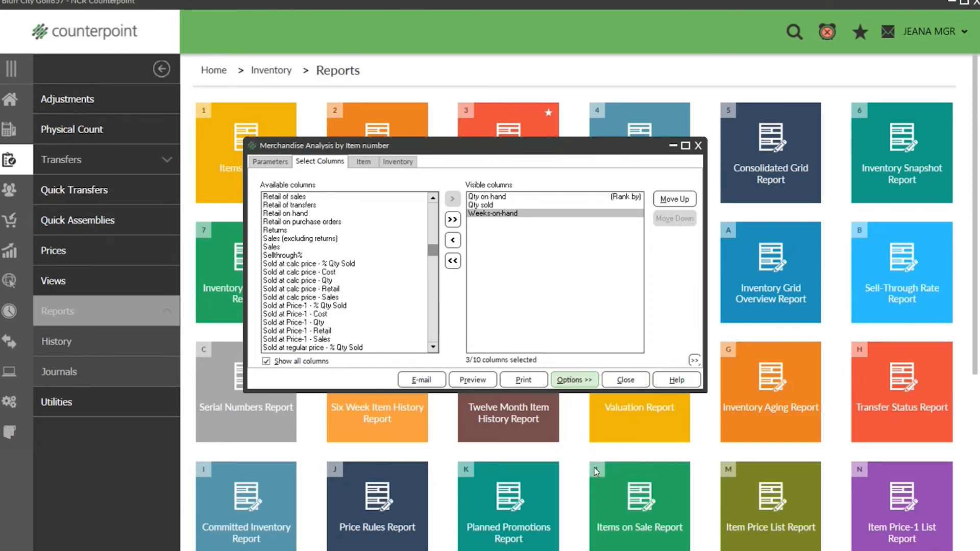
text(sold/on h)
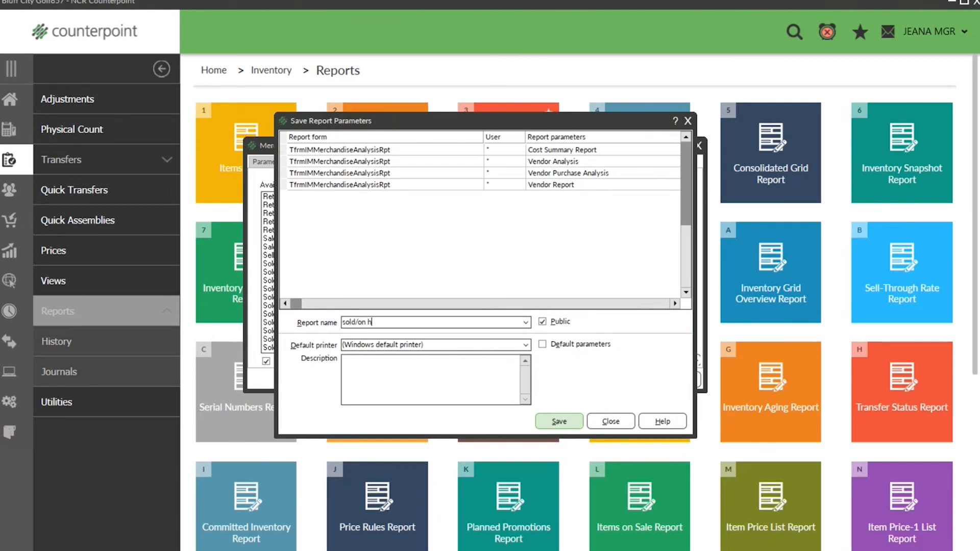
text(and/week on hand)
drag(439, 323, 117, 272)
key(ctrl+c)
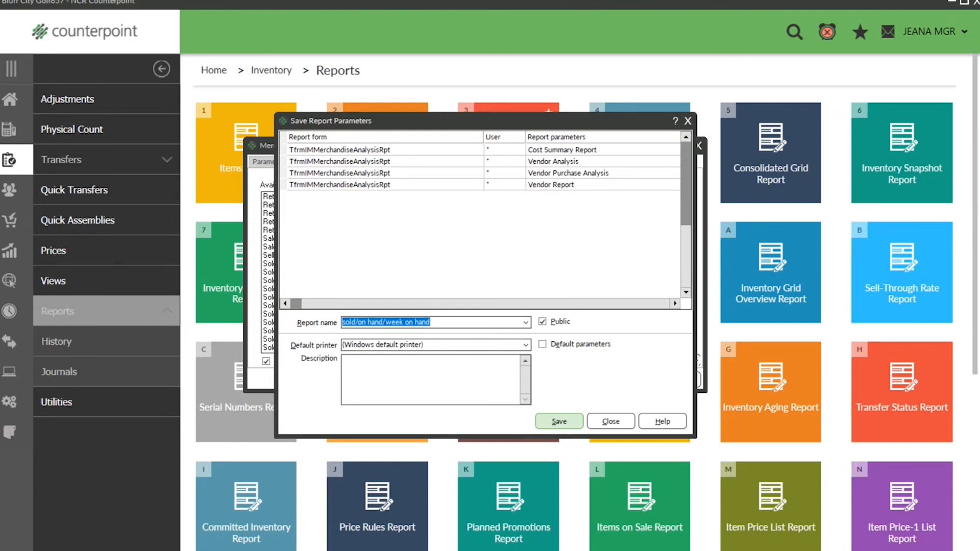
click(352, 374)
key(ctrl+v)
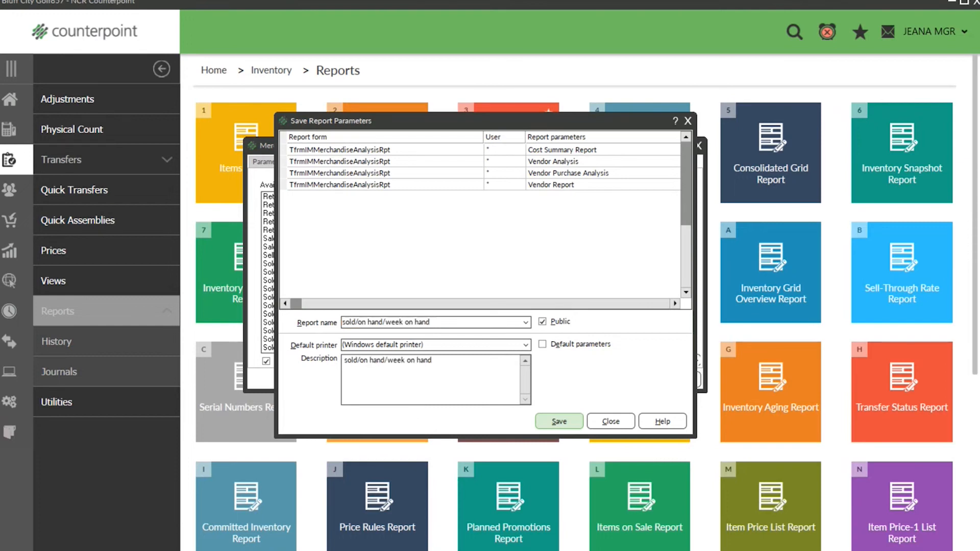
text(additional)
click(564, 425)
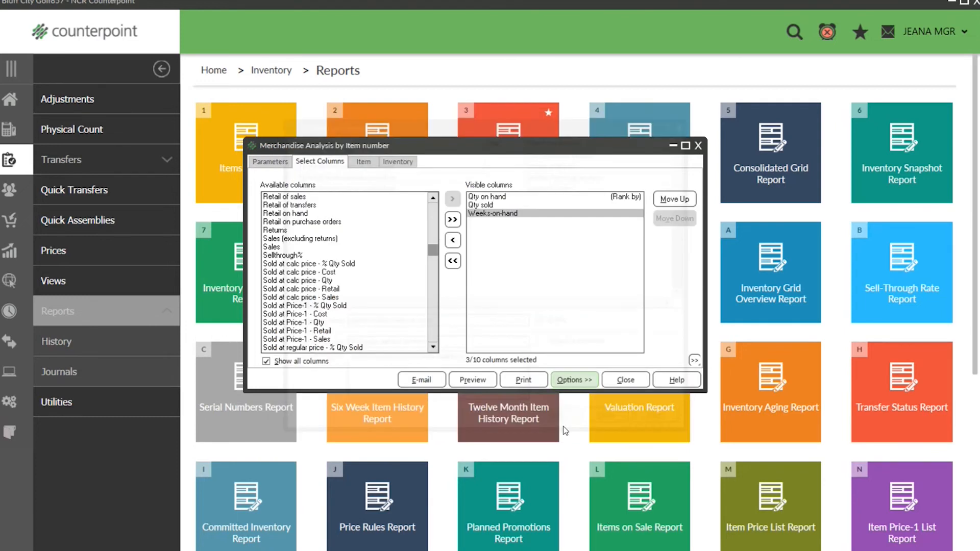
click(625, 380)
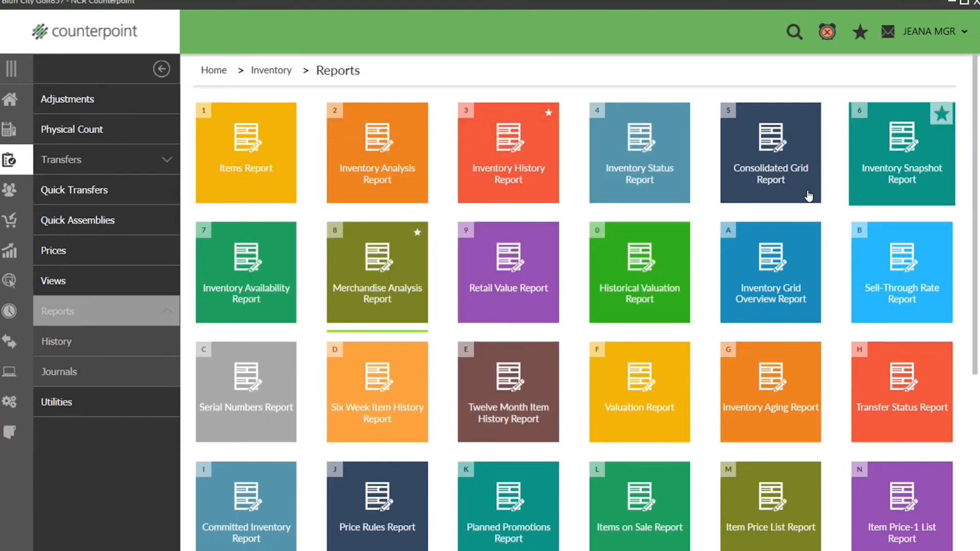
Step: Reopen the Merchandise Analysis Report, load the saved "sold/on hand/week on hand" parameters to check them, and close the report
click(369, 258)
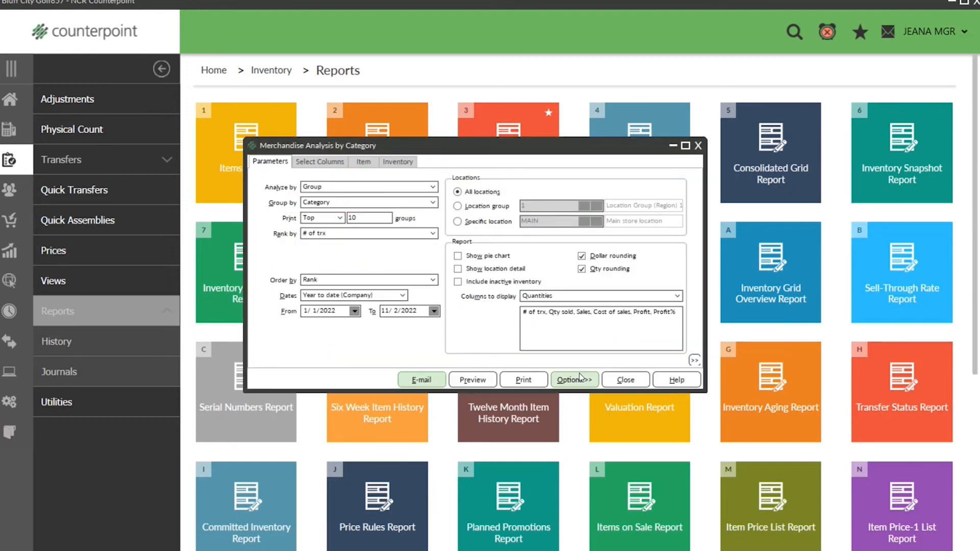
click(579, 378)
click(577, 481)
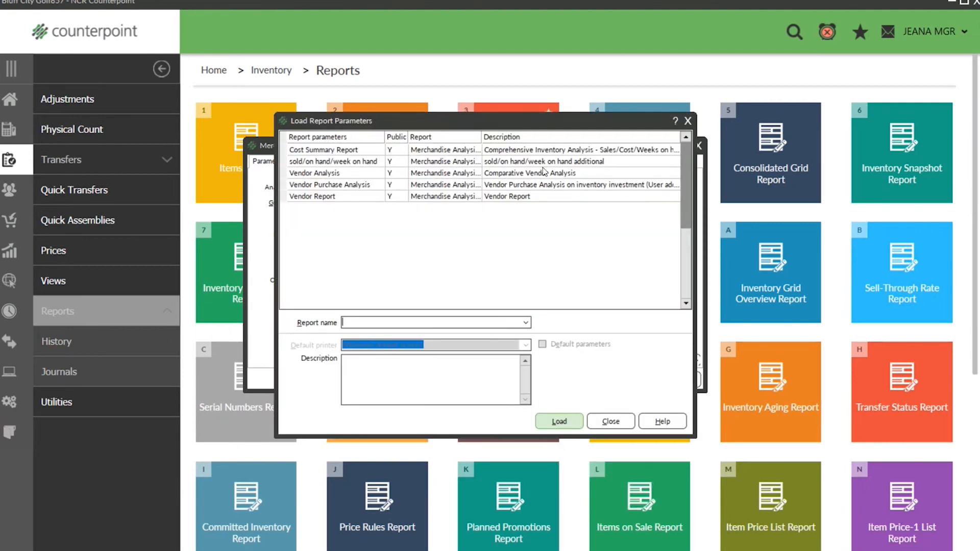
click(544, 161)
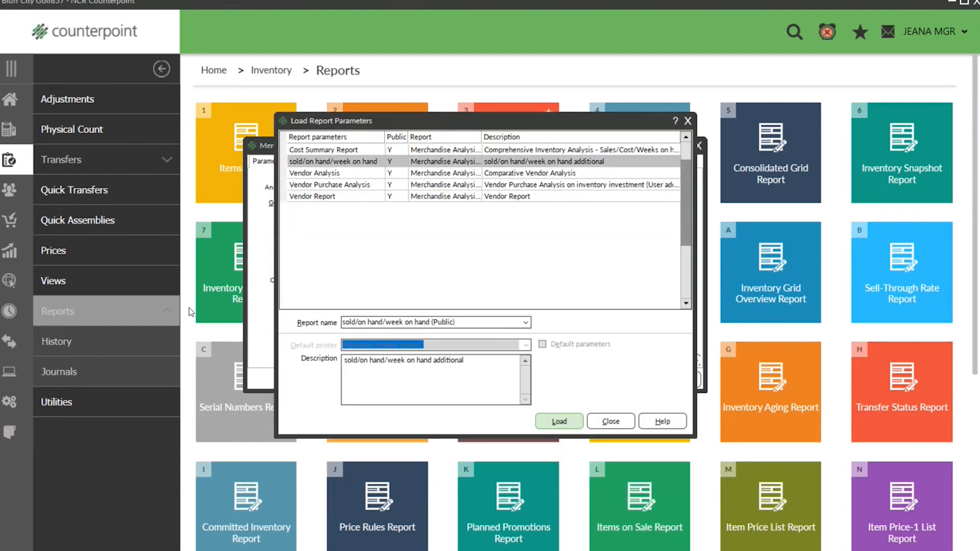
click(555, 424)
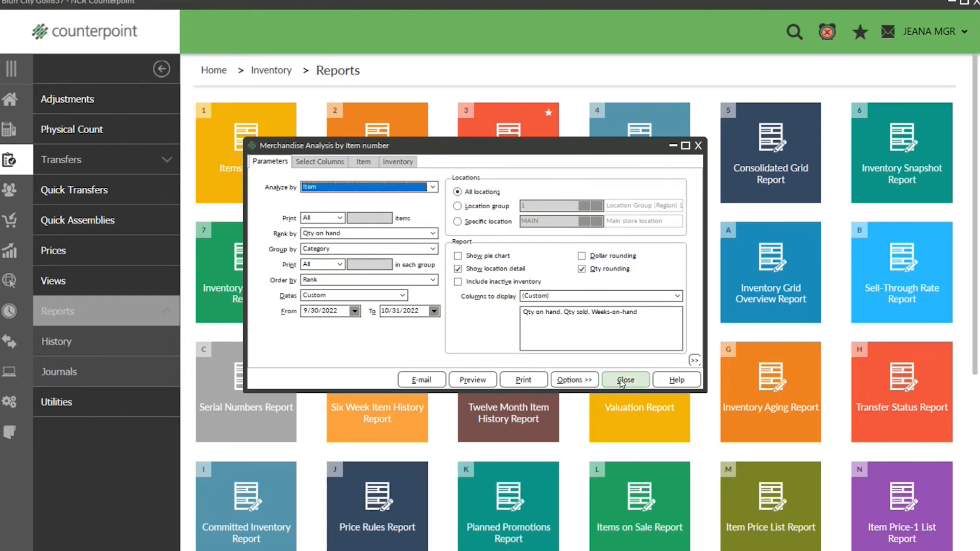
click(622, 380)
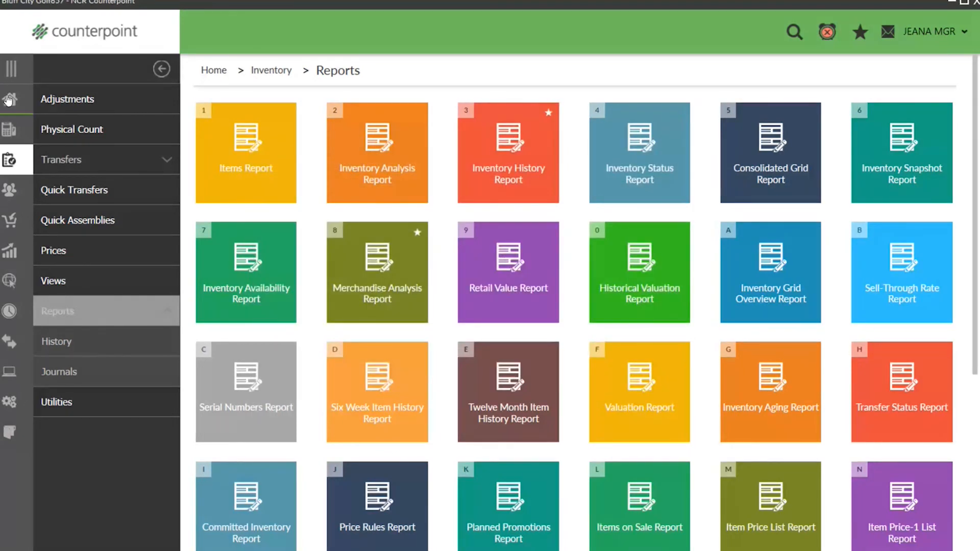
Step: Open the Inventory History Report from the inventory reports and set it to Detail, ordered by Trx date, Type
click(8, 101)
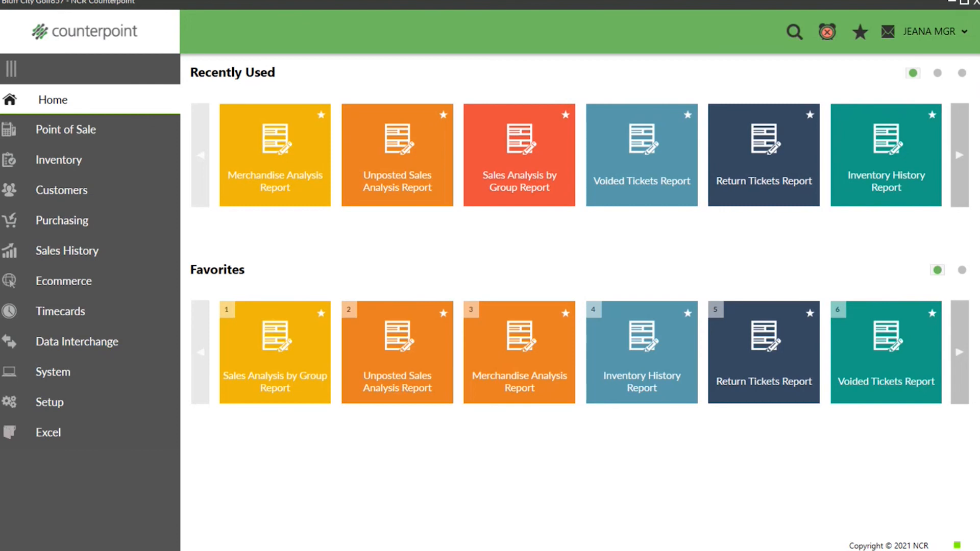
click(60, 162)
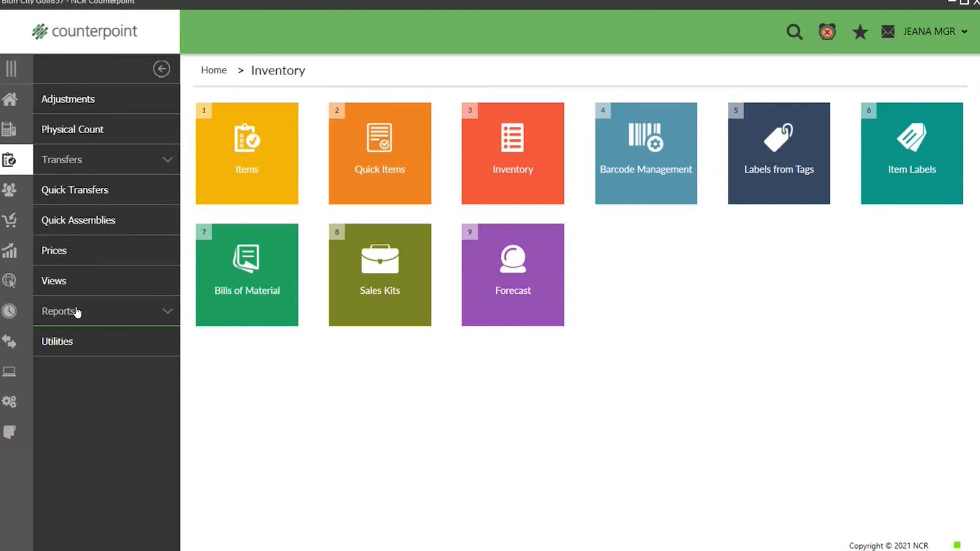
click(77, 313)
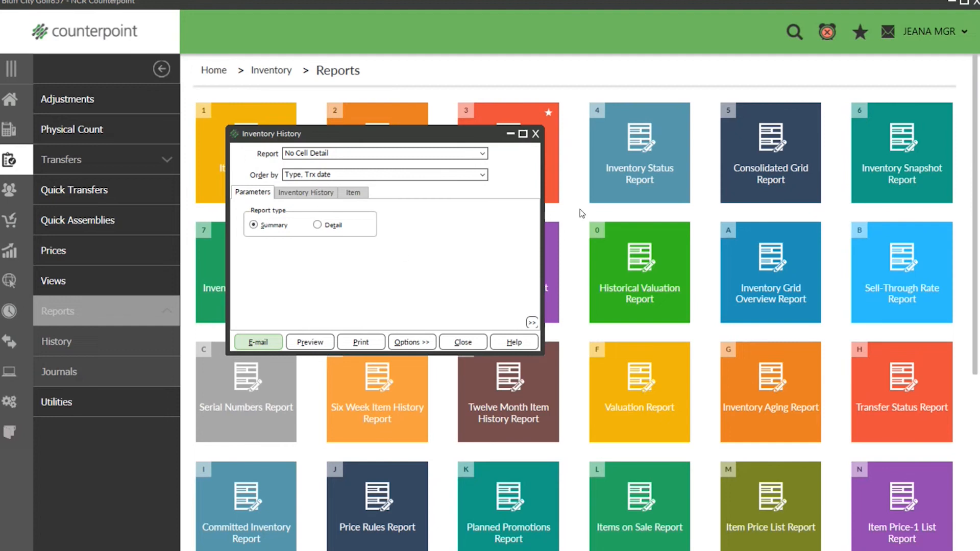
click(485, 175)
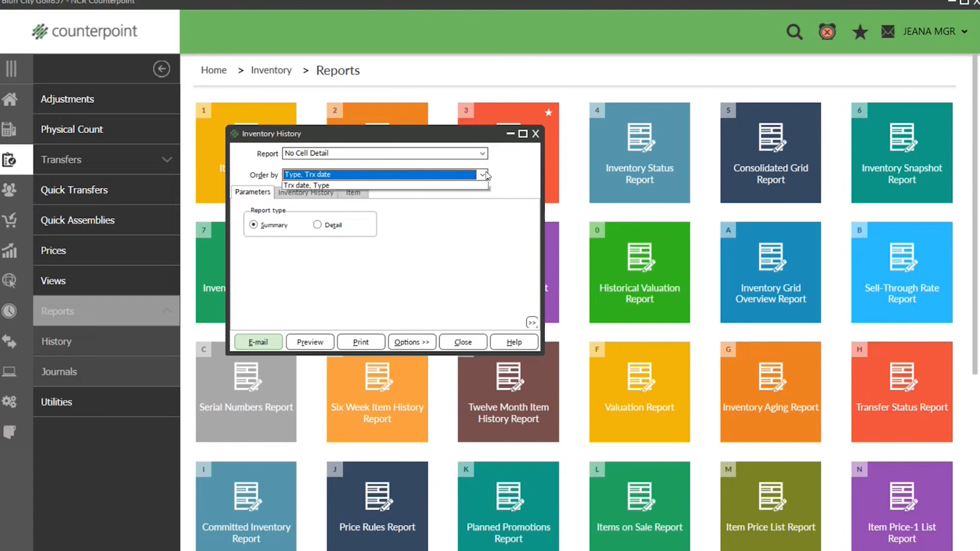
click(305, 197)
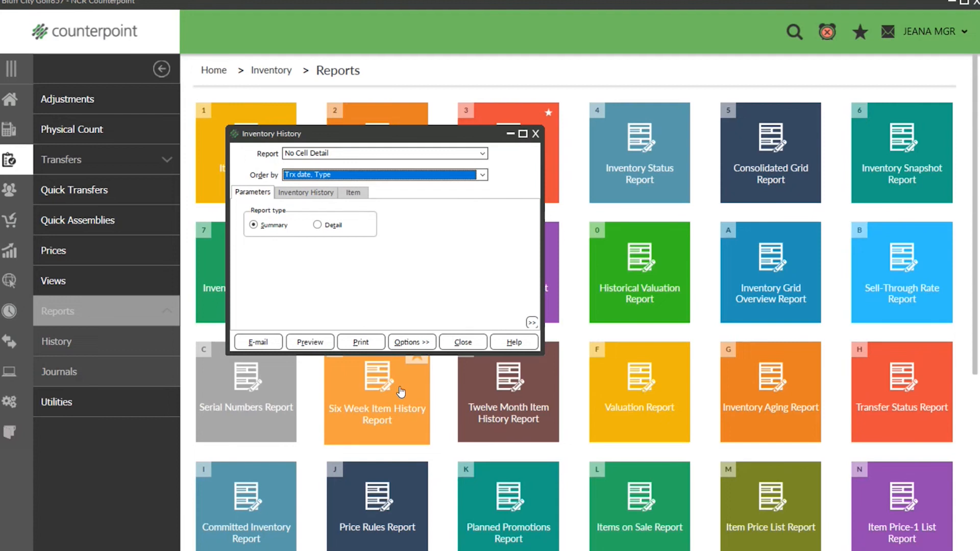
click(321, 226)
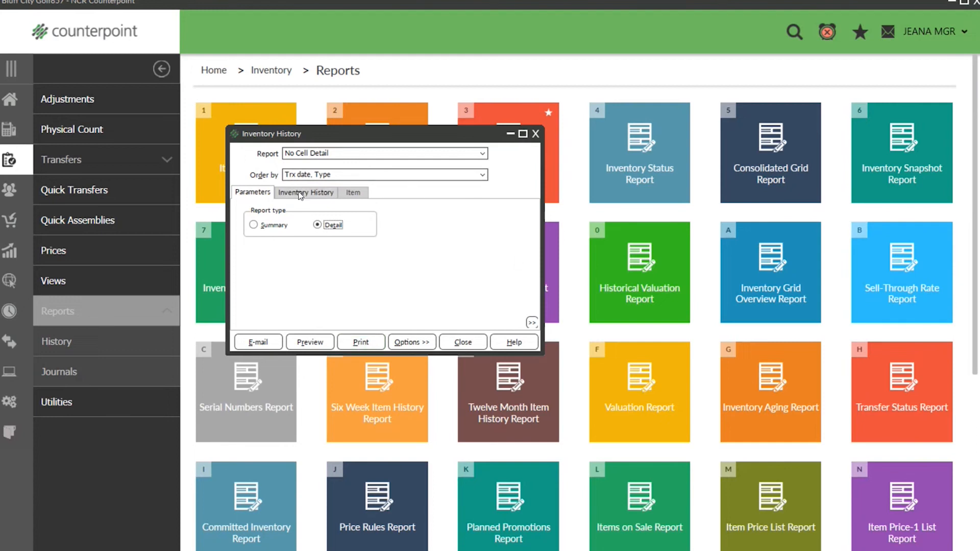
Step: Limit the inventory history to item ADM-TL2 through ADM-TL2 at location MAIN through MAIN and preview the report
click(301, 193)
text(ADM-TL2)
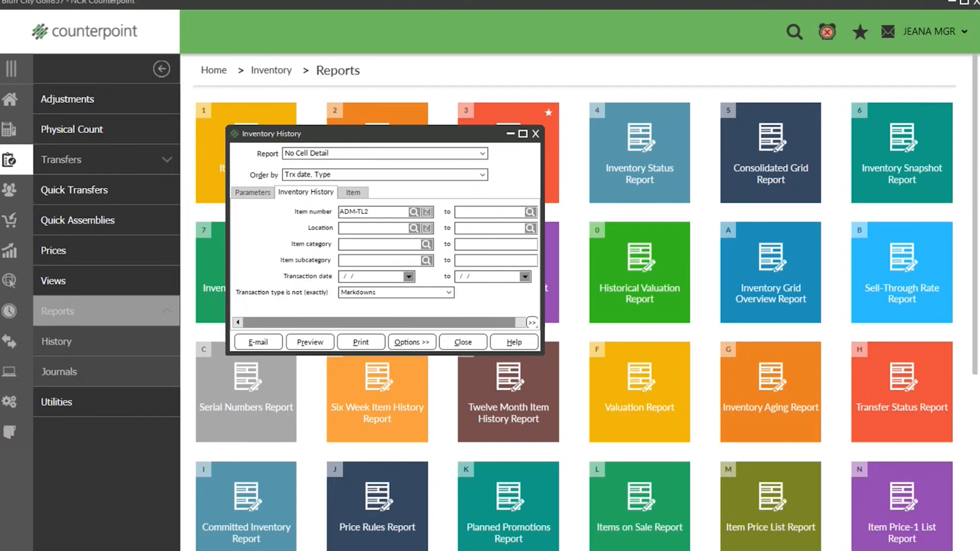
key(Tab)
text(ADM-TL2)
key(Tab)
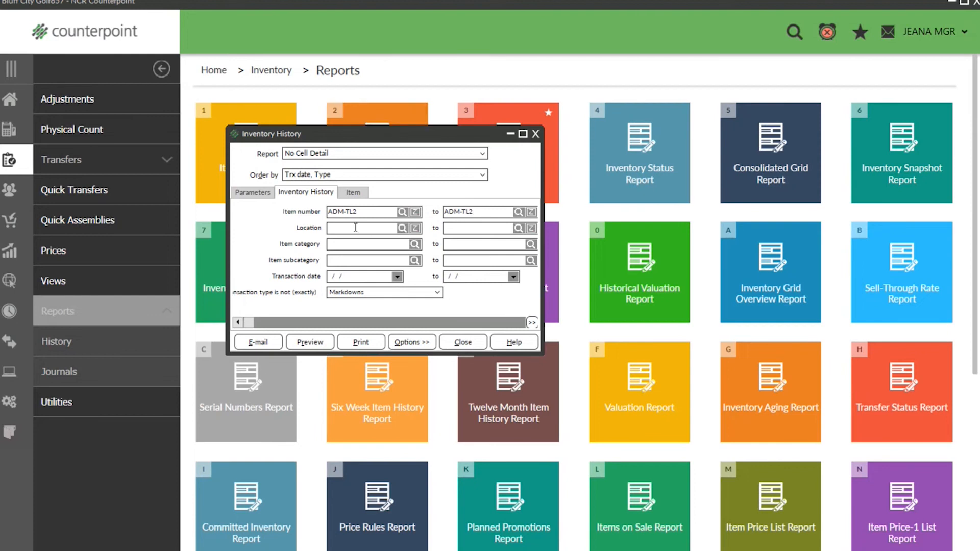
text(MAINMAIN)
click(306, 341)
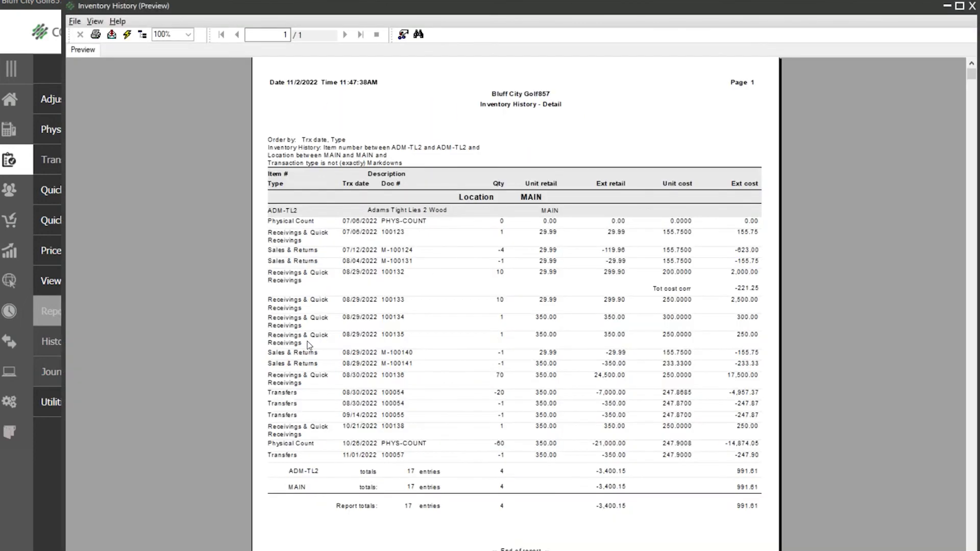
Step: Examine the receiving, sales and physical count quantities in the history of item ADM-TL2 and close the report
click(503, 232)
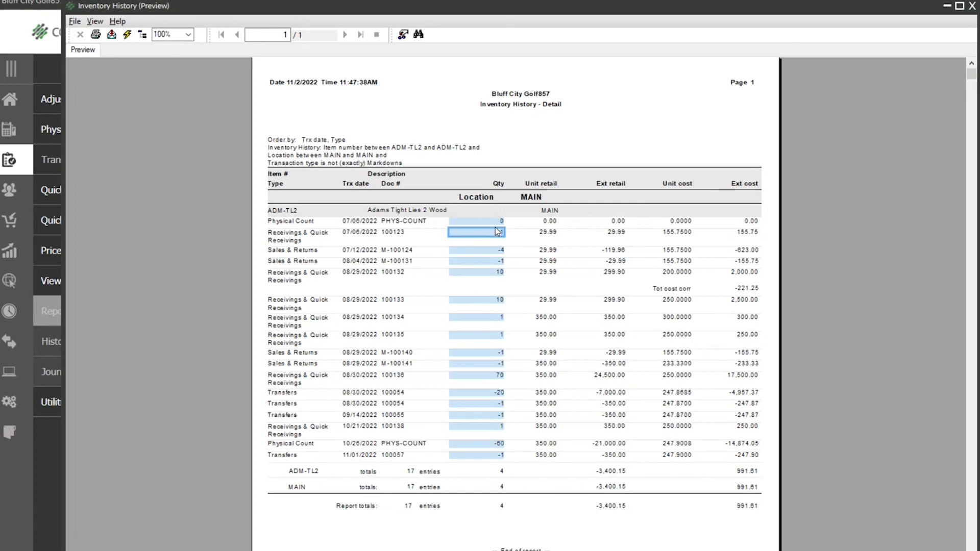
click(494, 251)
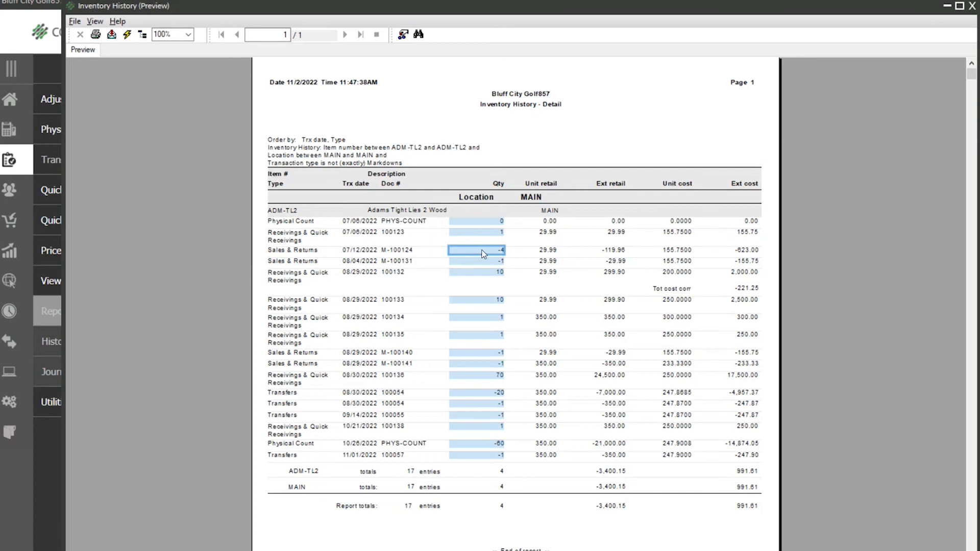
click(475, 272)
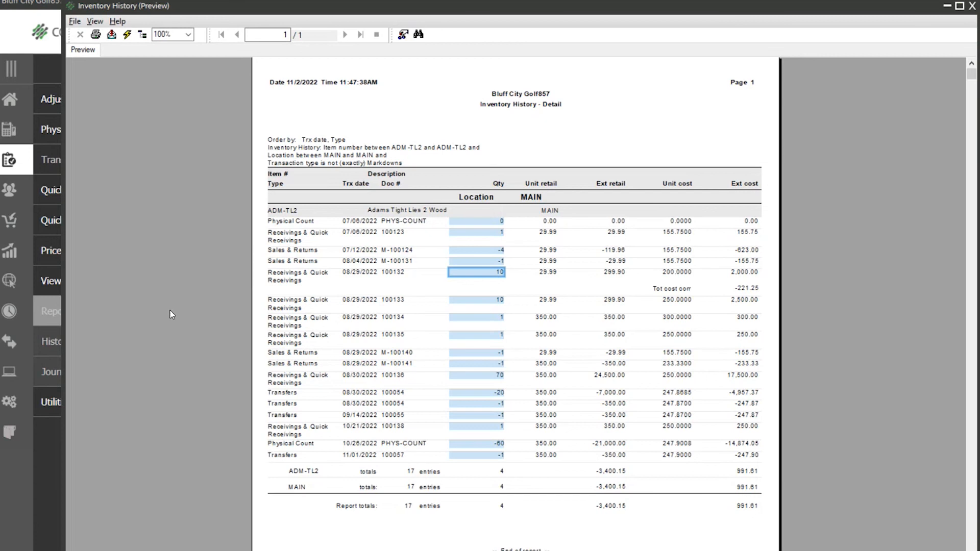
click(489, 448)
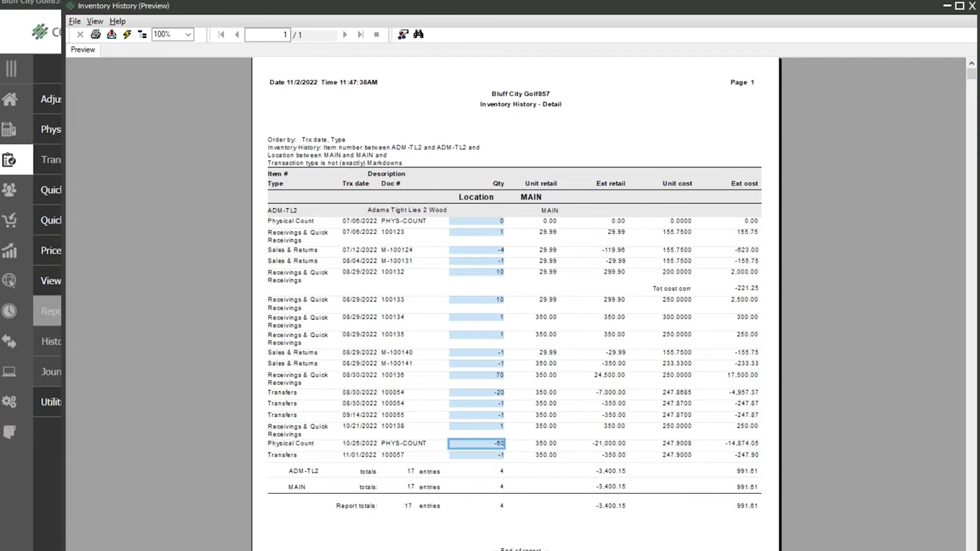
click(286, 210)
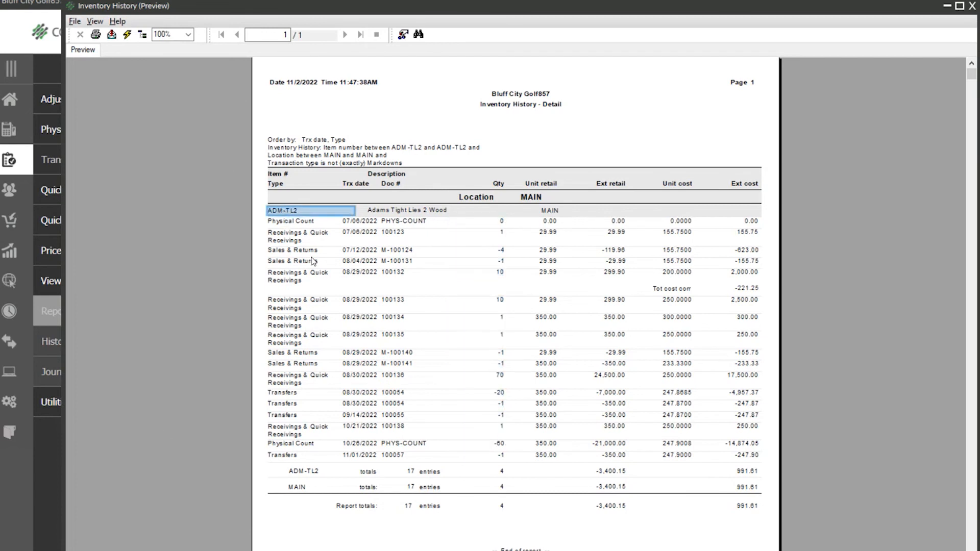
click(498, 443)
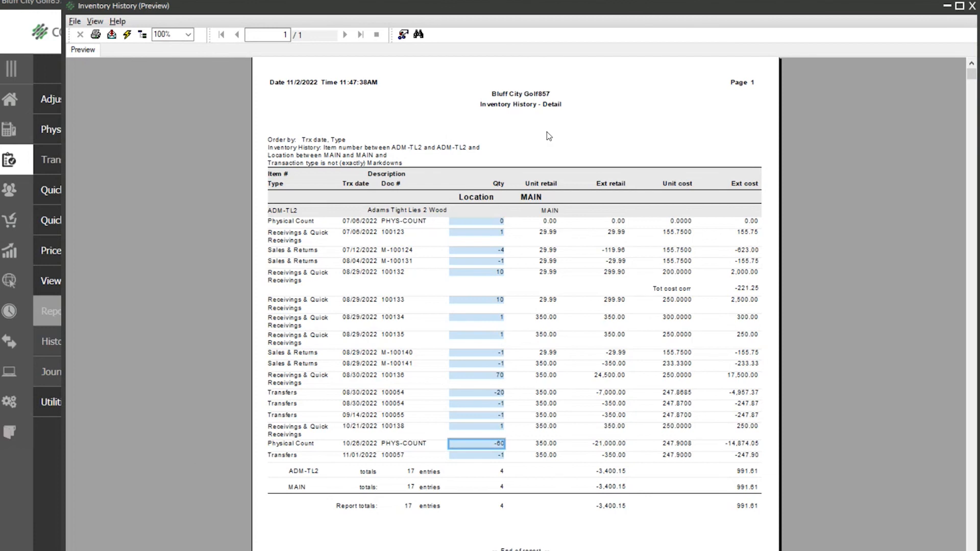
click(971, 6)
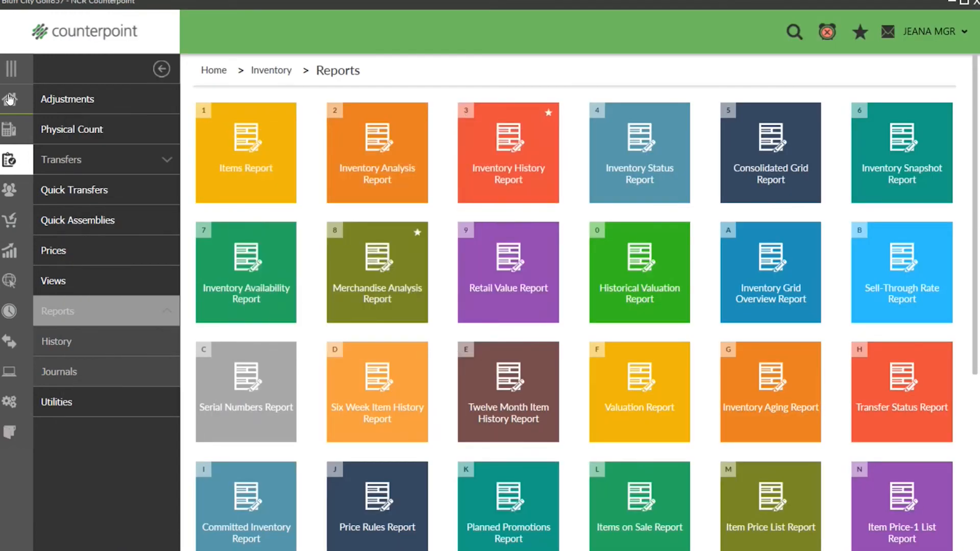
Step: Open the Return Tickets Report from the Sales History reports and set it to item detail with payment detail shown
click(10, 99)
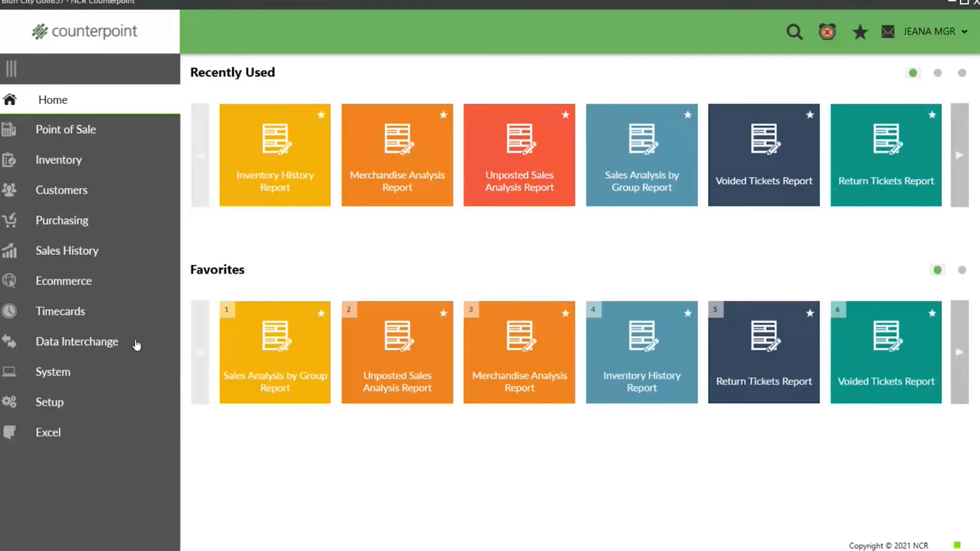
click(46, 250)
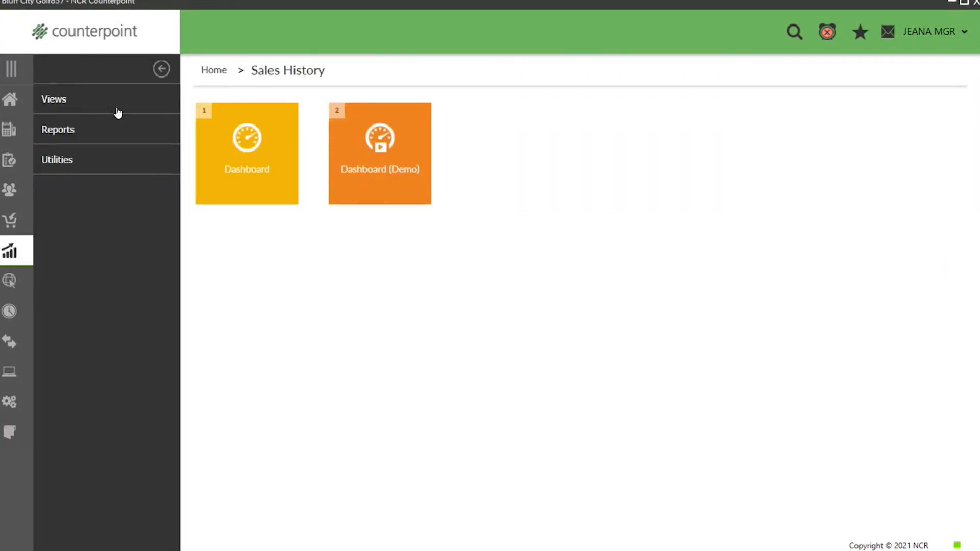
click(104, 130)
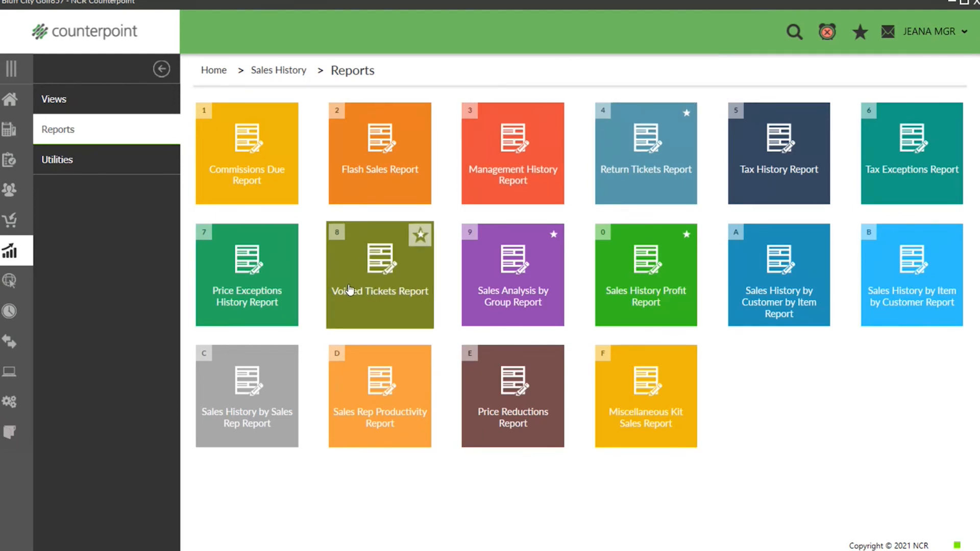
click(652, 159)
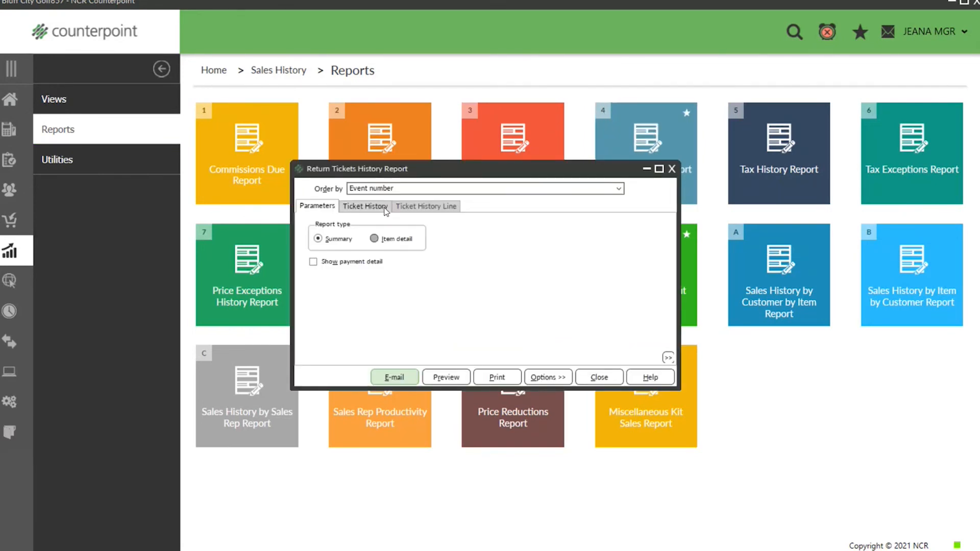
click(374, 239)
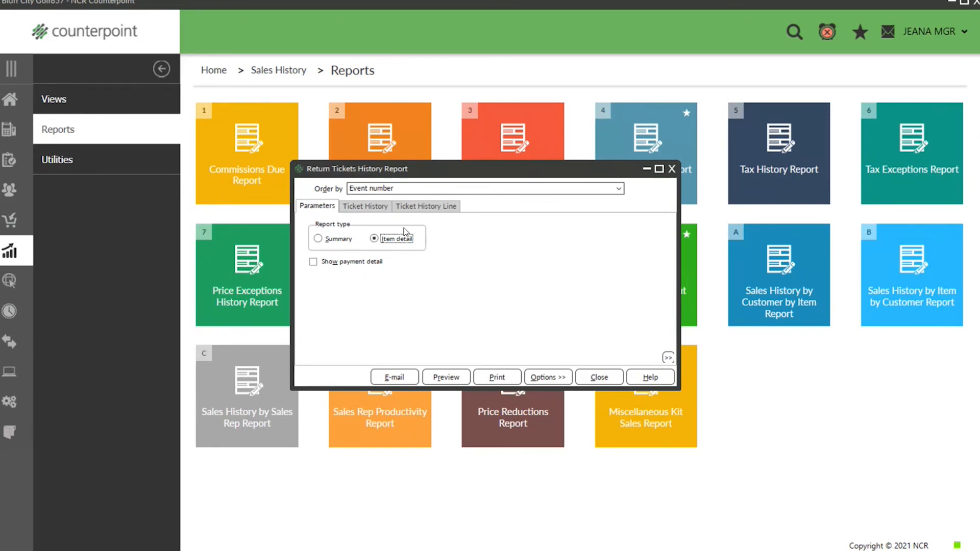
click(322, 258)
Step: Set the return tickets' business date range from 1/1/2022 to 11/2/2022
click(371, 207)
click(371, 306)
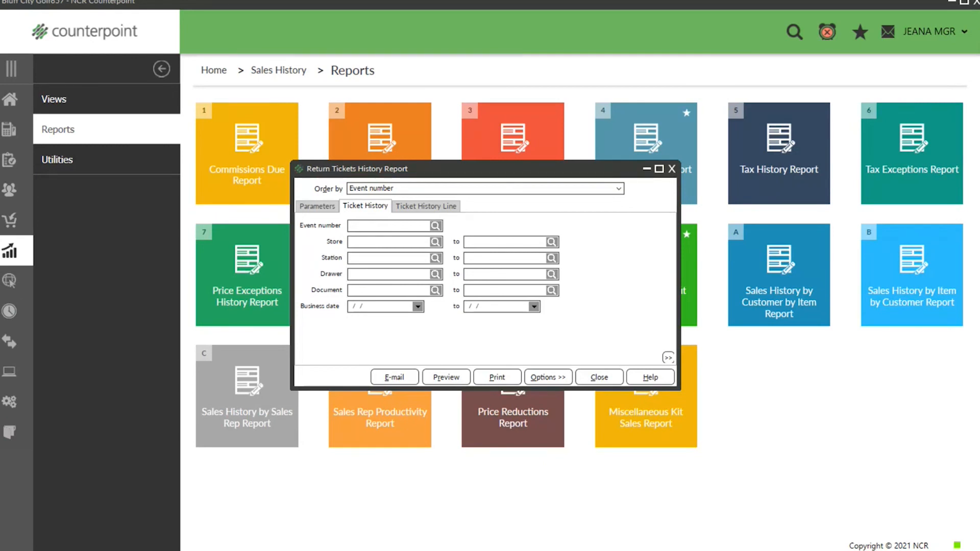
key(y)
key(Tab)
key(t)
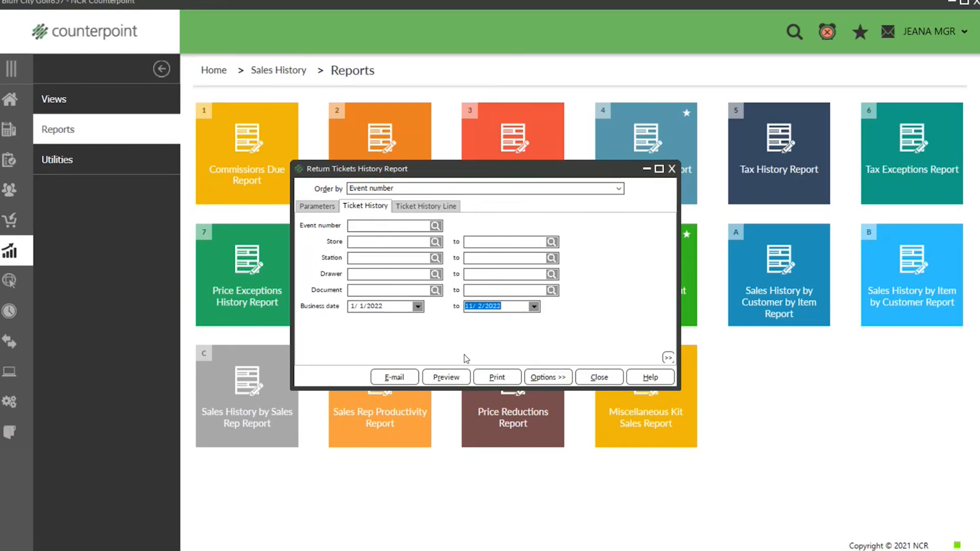
Step: Preview the Return Tickets History Report and check the ticket count in its report totals
click(443, 377)
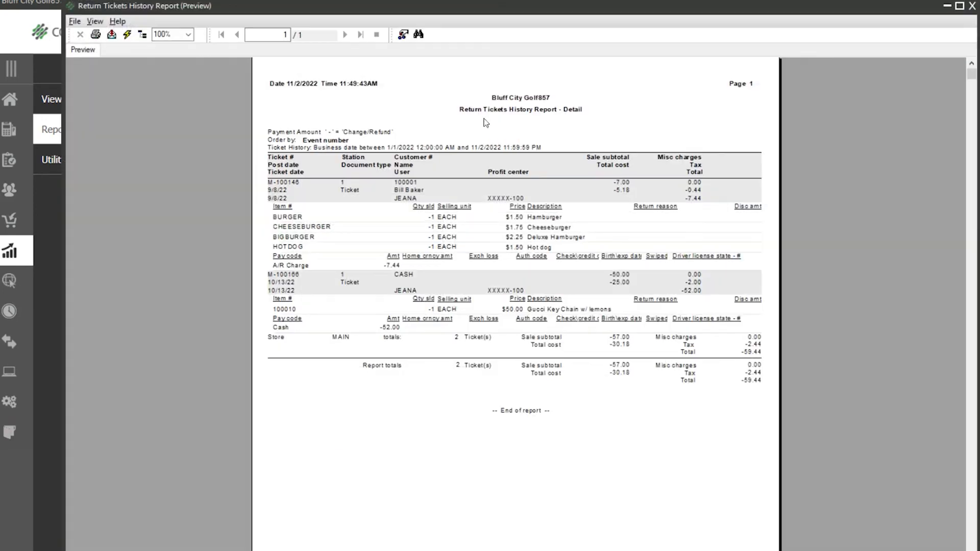
click(470, 367)
click(456, 364)
click(478, 365)
click(458, 363)
click(480, 365)
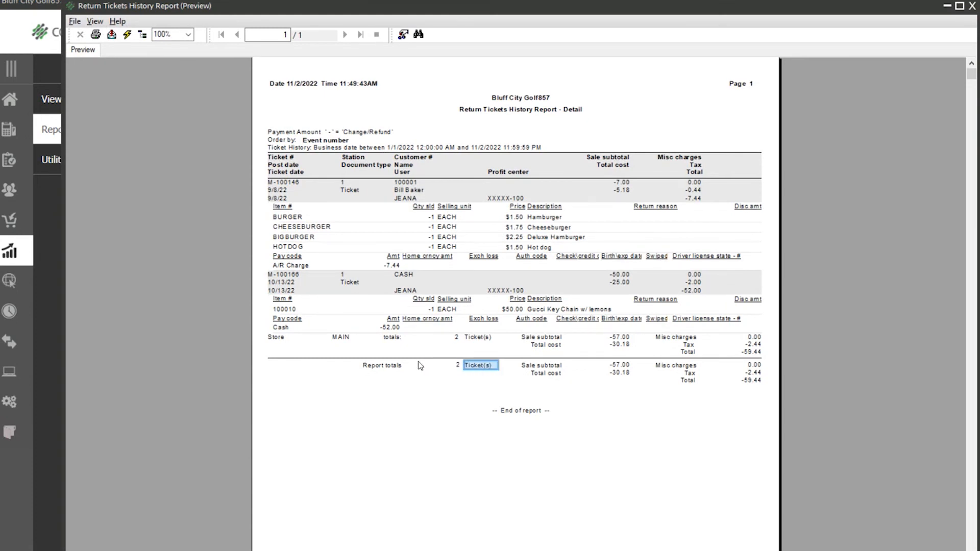
click(457, 365)
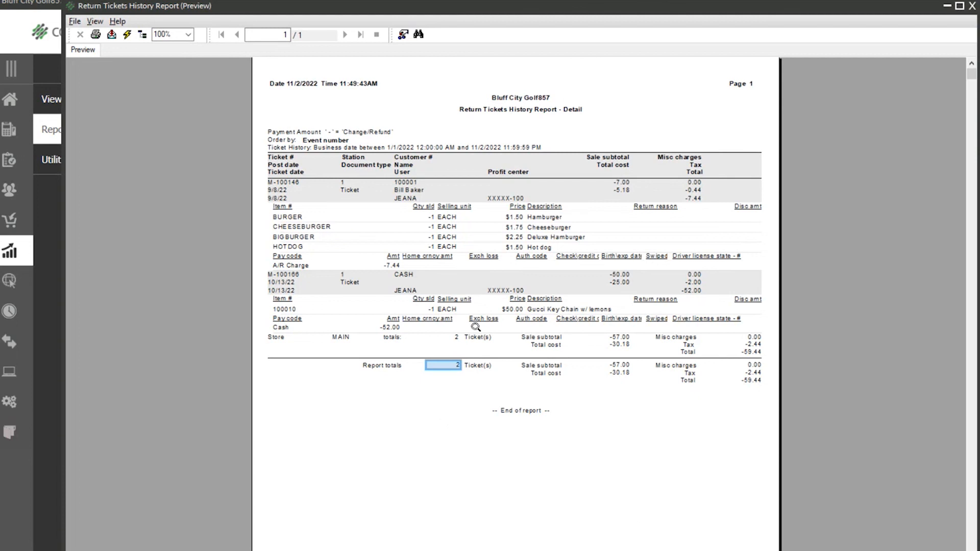
Step: Examine the users, payment details and returned items on the return tickets, and close the report
click(397, 290)
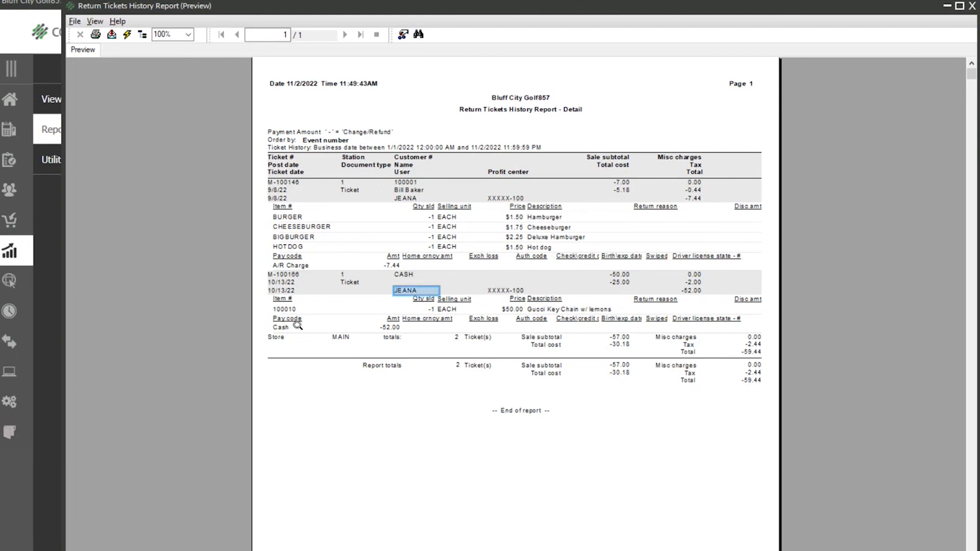
click(280, 331)
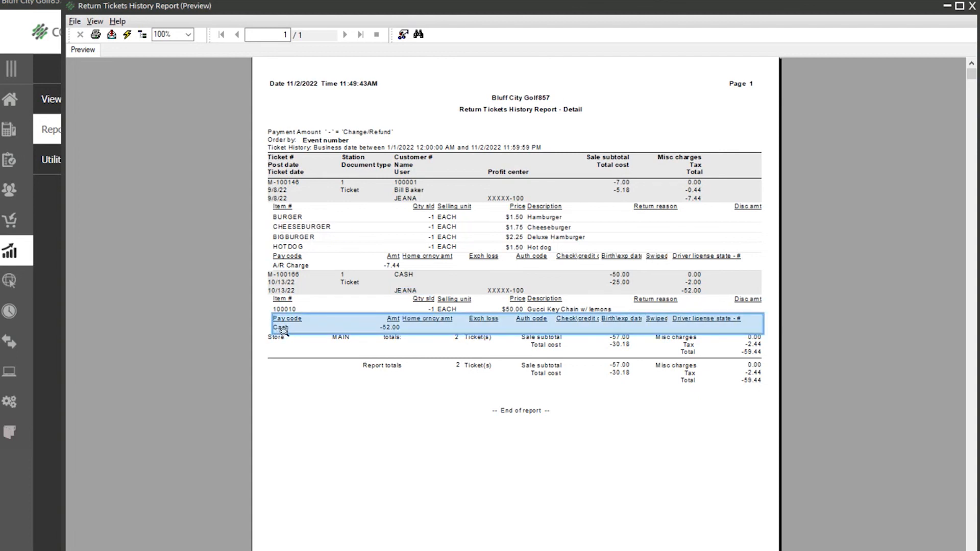
click(547, 219)
click(539, 227)
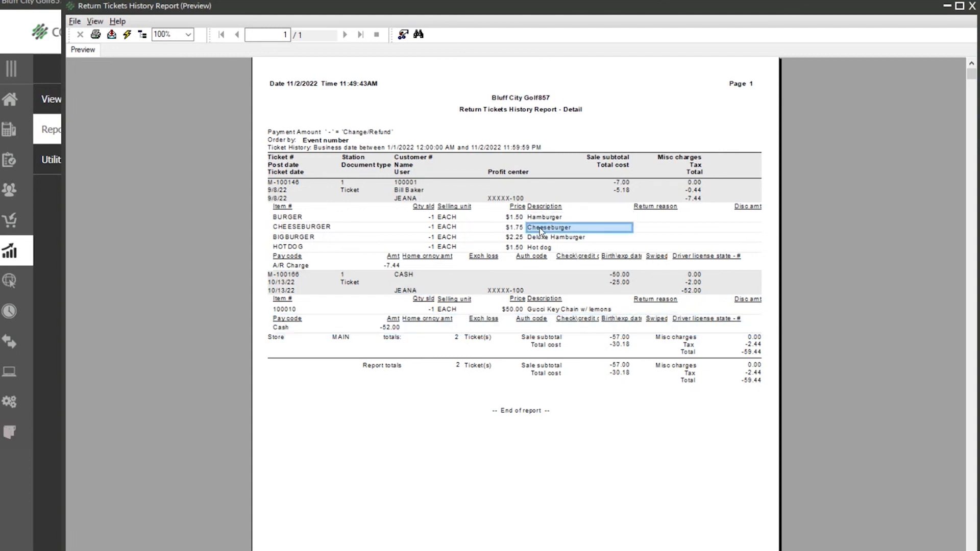
click(539, 237)
click(539, 248)
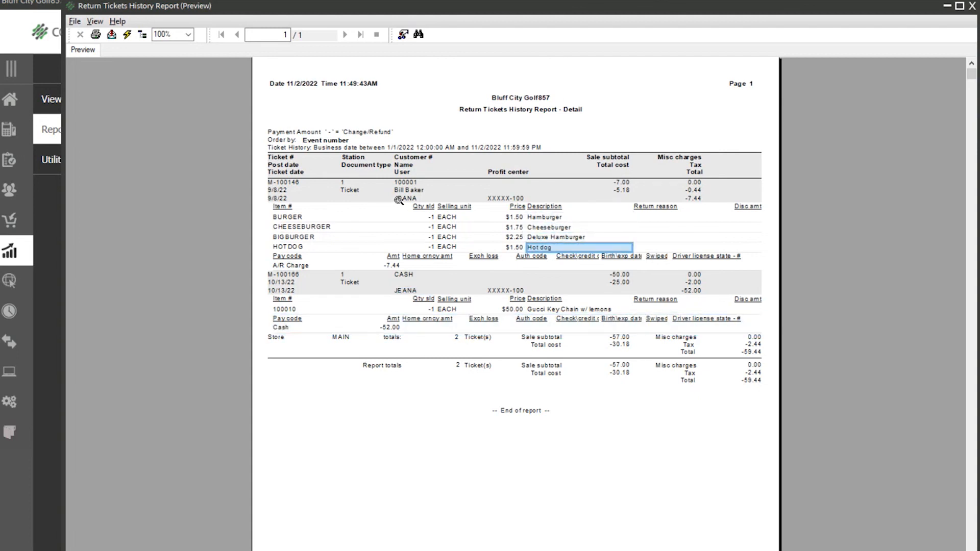
click(398, 199)
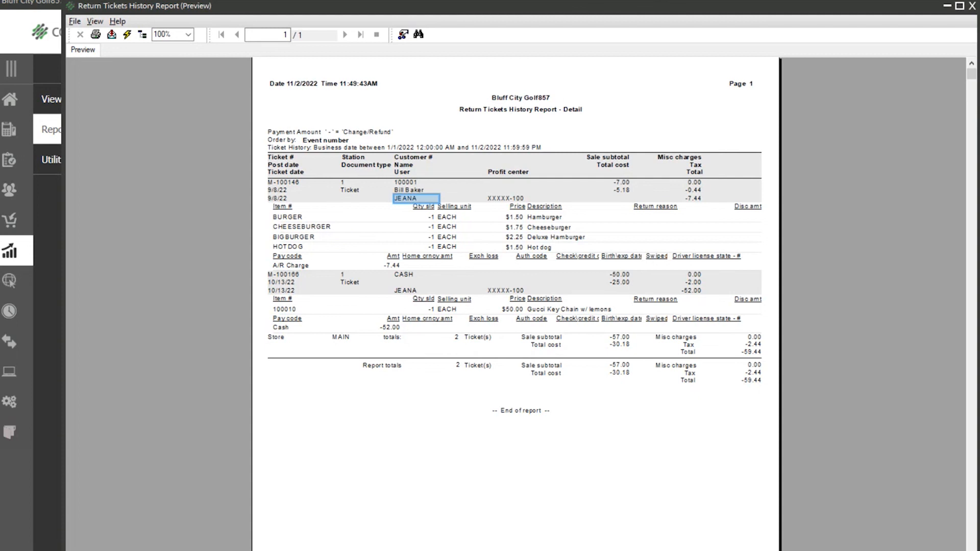
click(971, 7)
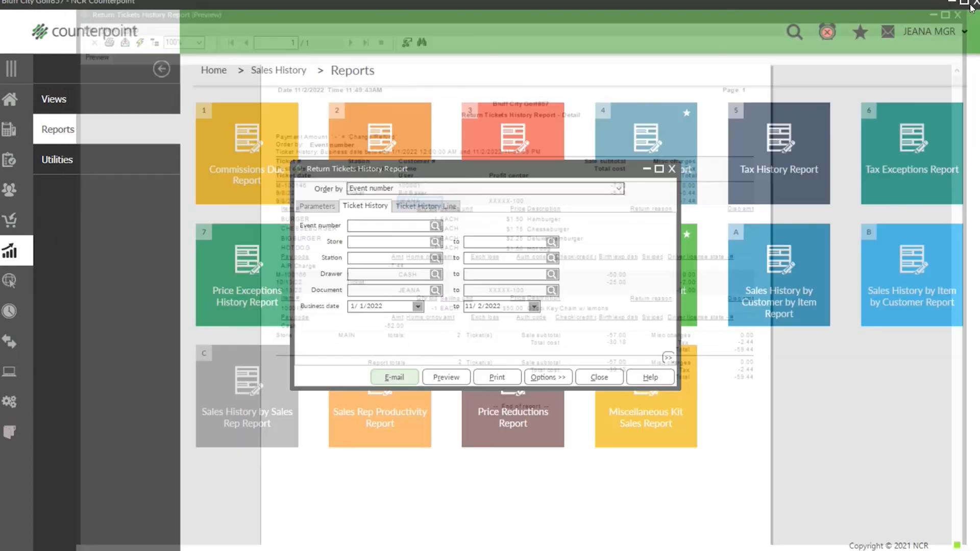
click(660, 168)
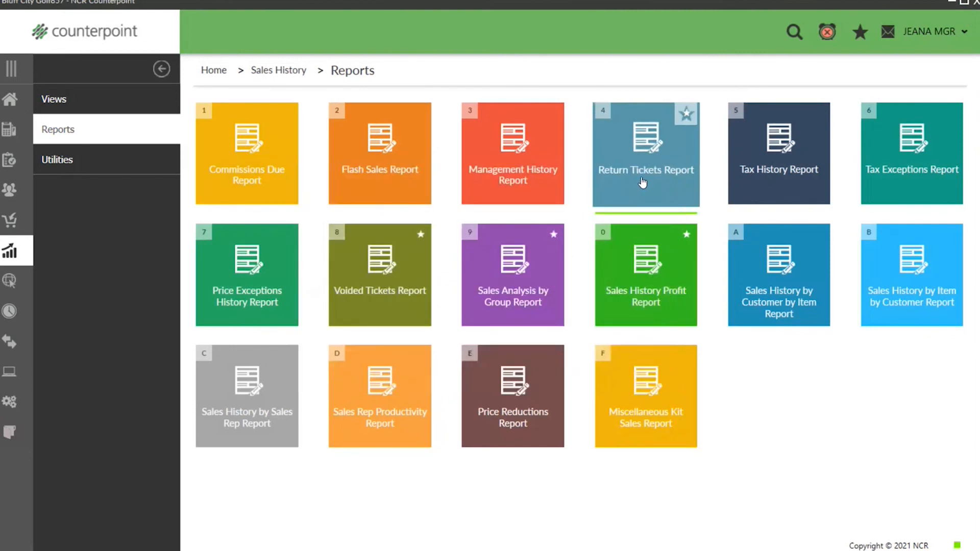
Step: Open the Voided Tickets Report from the Sales History reports and set it to item detail with payment detail shown
click(379, 272)
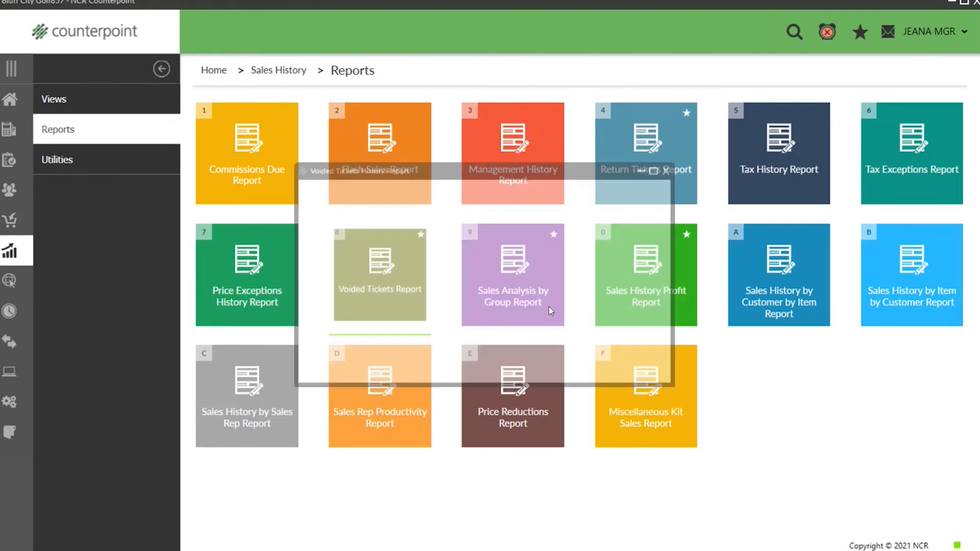
click(372, 244)
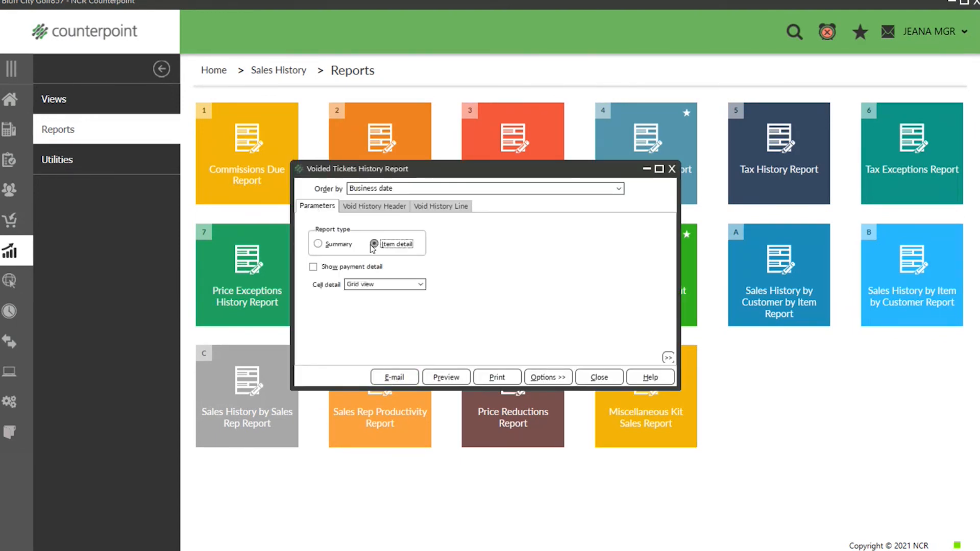
click(313, 267)
Step: Set the voided tickets' ticket date range from 1/1/2022 to 11/2/2022 and preview the report
click(390, 210)
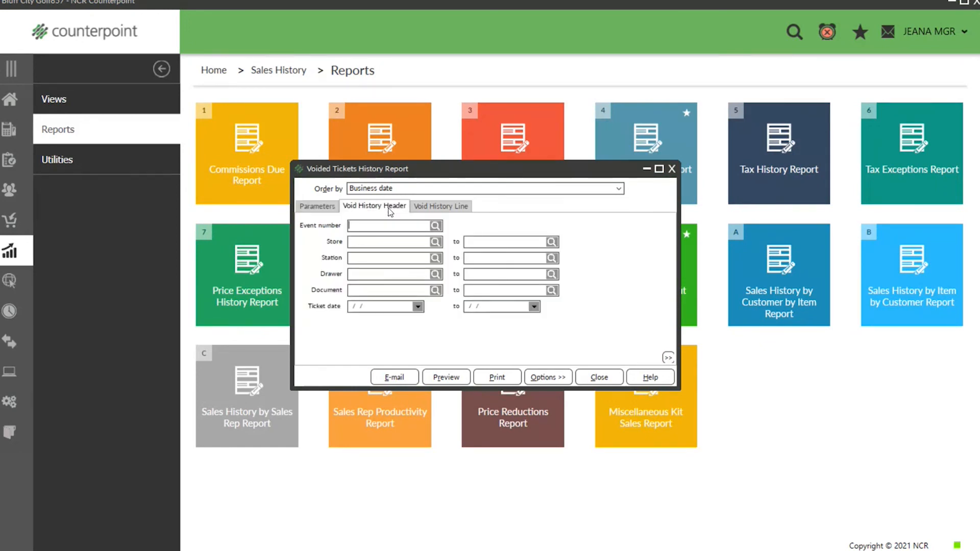
click(372, 305)
text(1/1/2022)
key(Tab)
key(t)
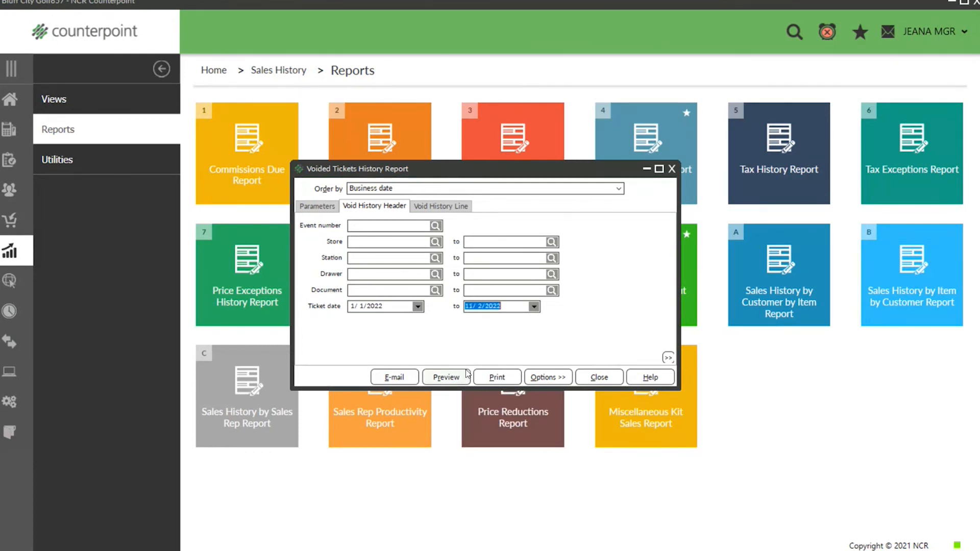
click(451, 376)
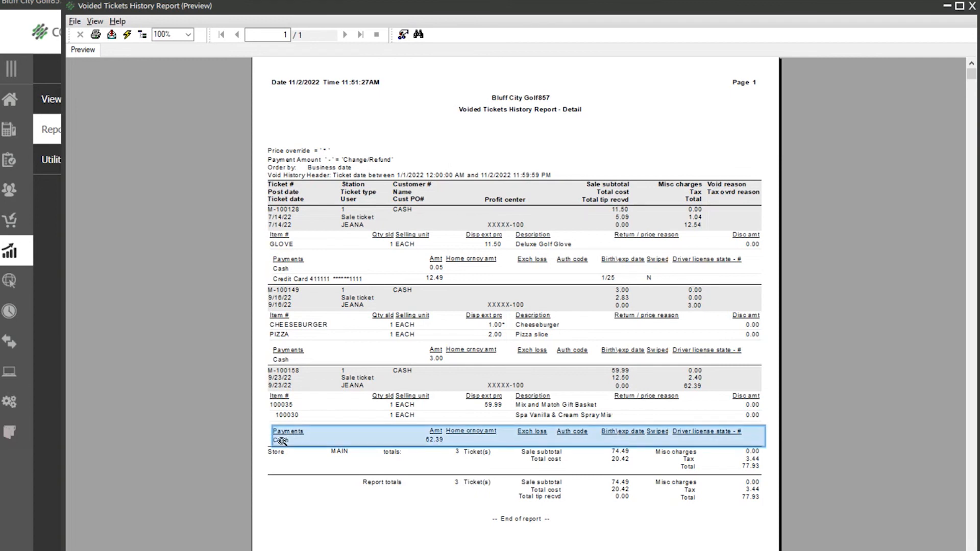
Step: Examine the item descriptions and users on the voided tickets, and close the report
click(563, 406)
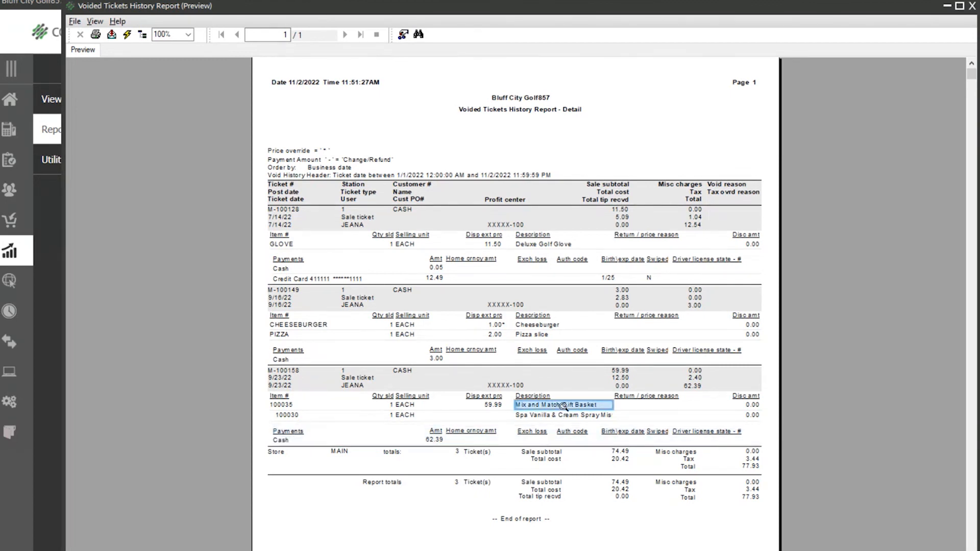
click(348, 306)
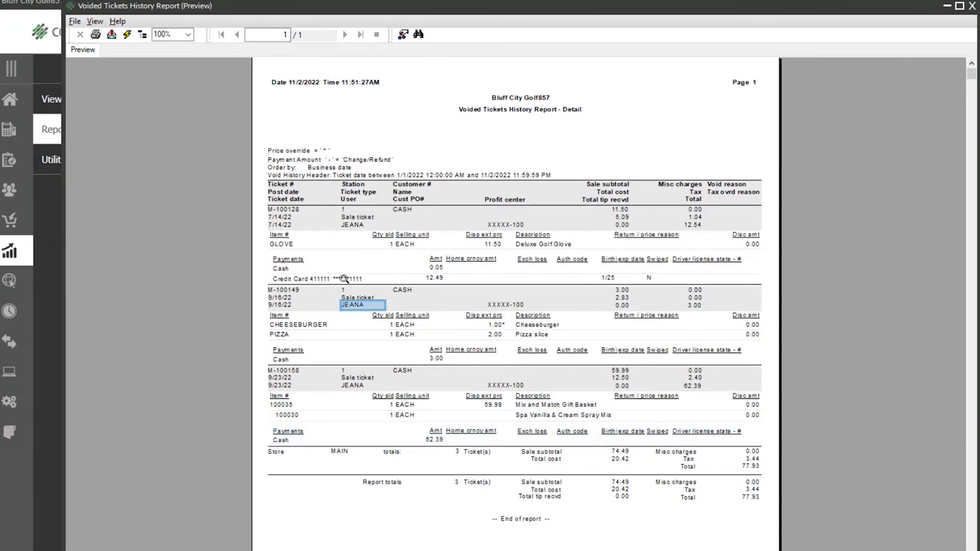
click(351, 225)
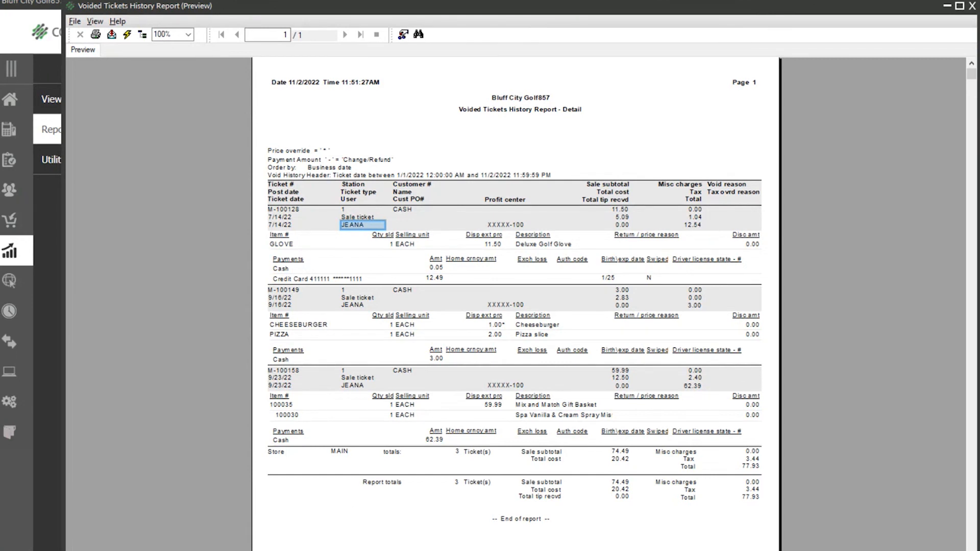
click(972, 7)
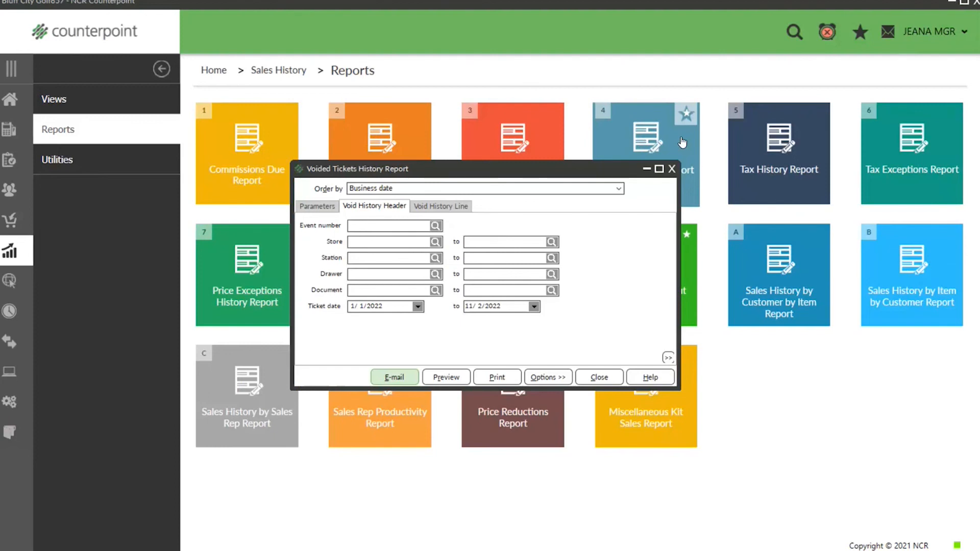
click(671, 169)
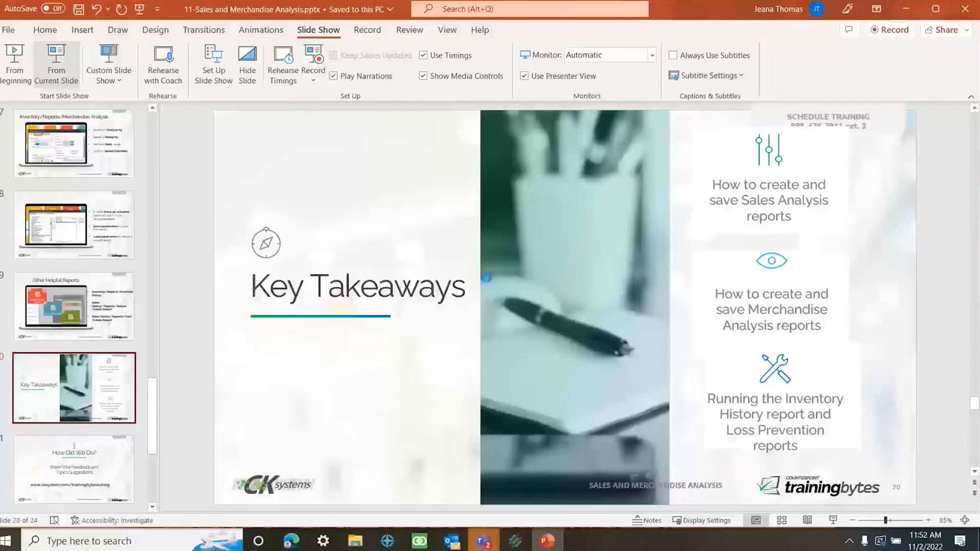
click(217, 415)
key(Left)
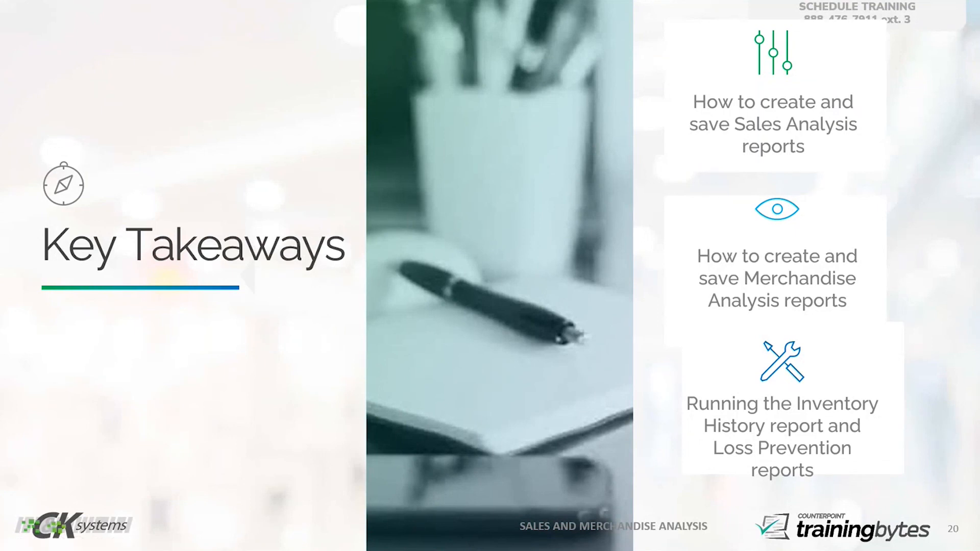
click(485, 276)
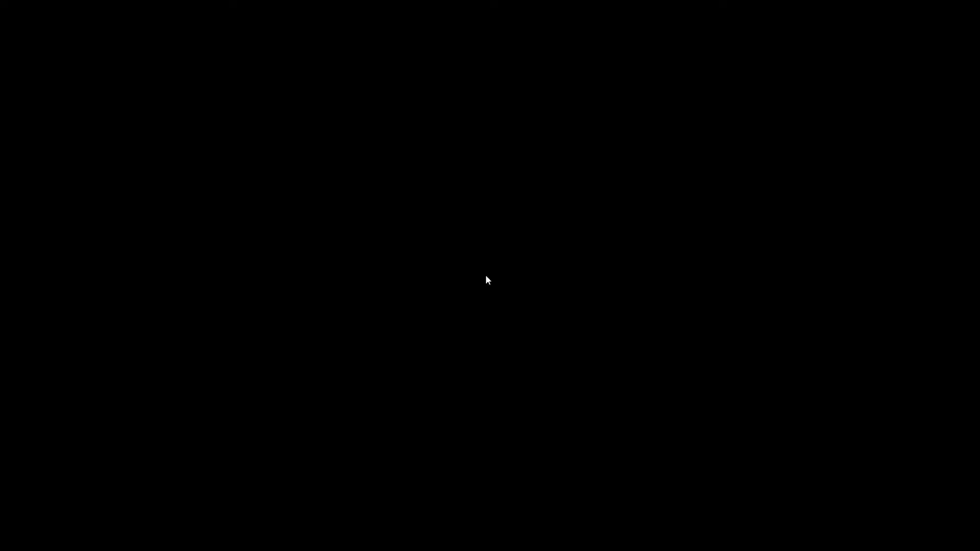